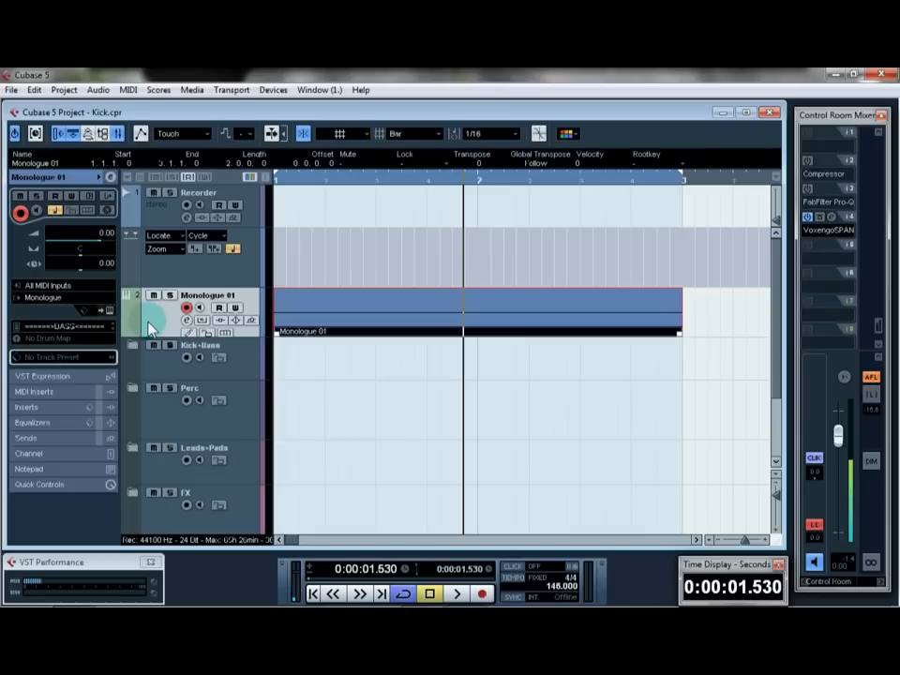
Examine the Monologue synth of the Monologue 01 track and the C2 notes in its part
left_click(109, 312)
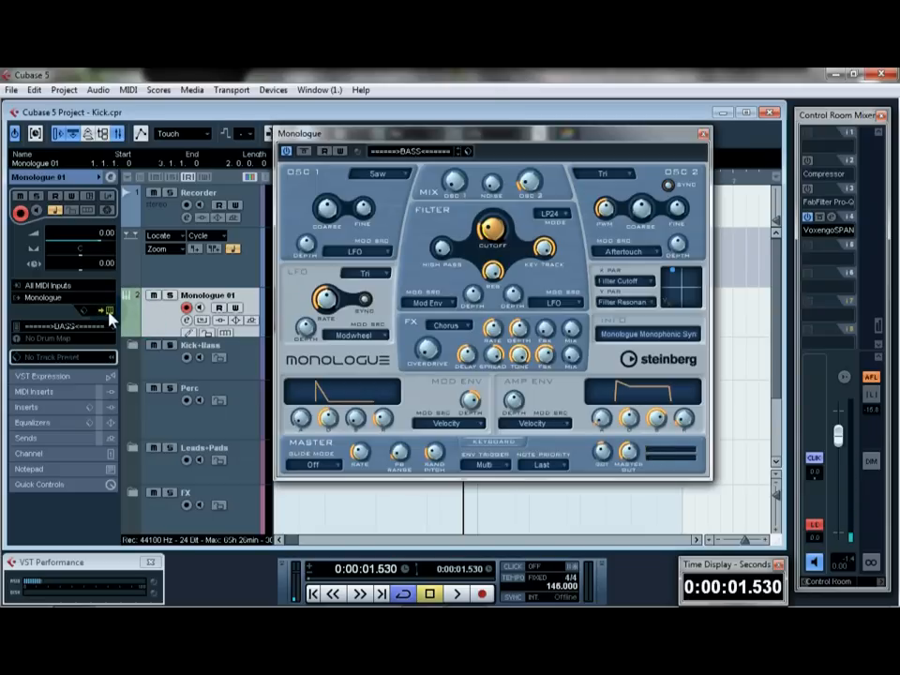
left_click(109, 312)
double_click(347, 323)
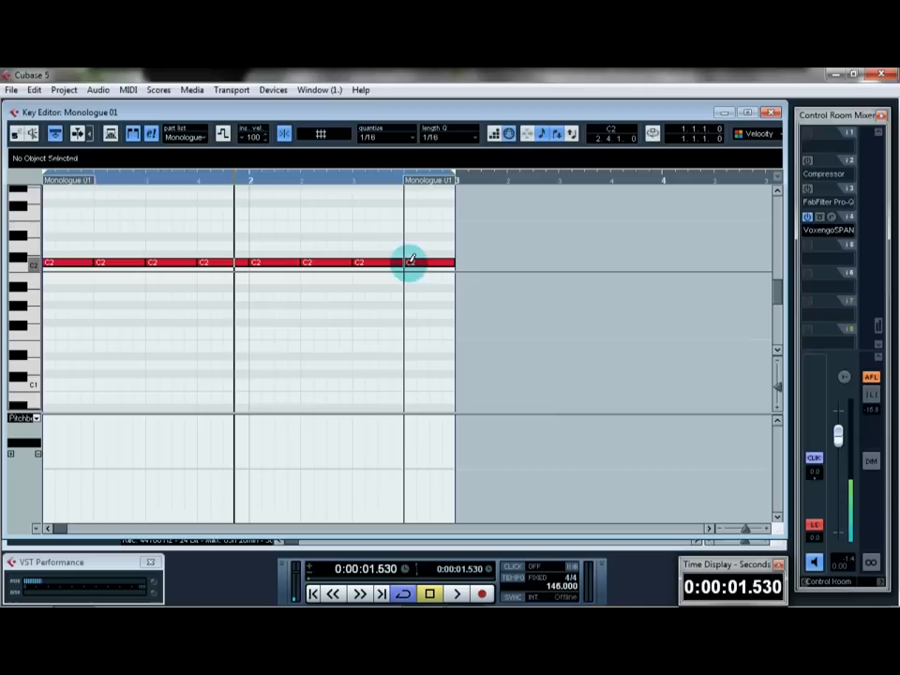
right_click(567, 248)
left_click(546, 255)
left_click_drag(542, 229, 45, 310)
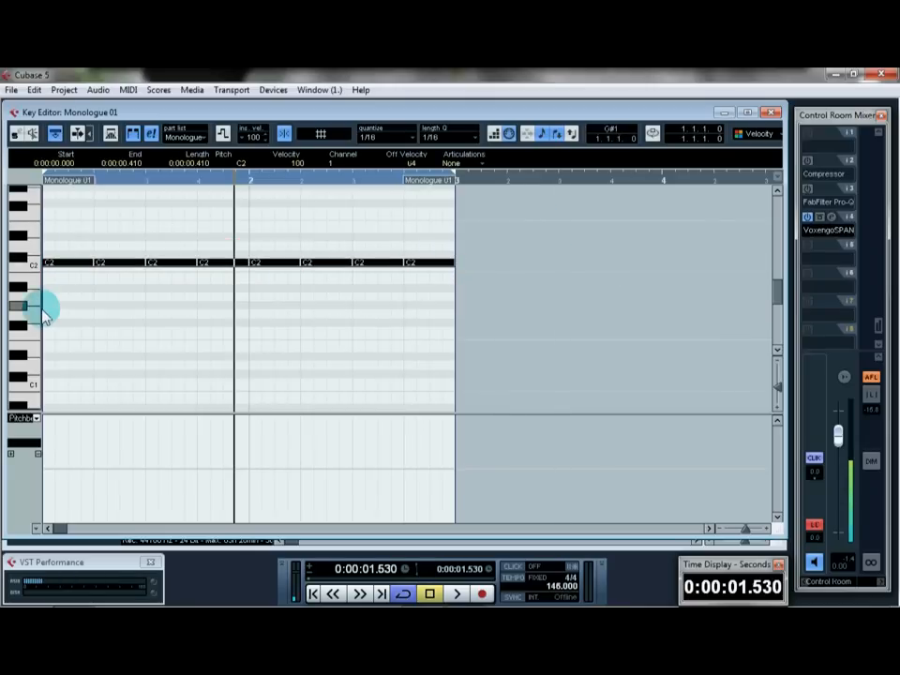
left_click(772, 113)
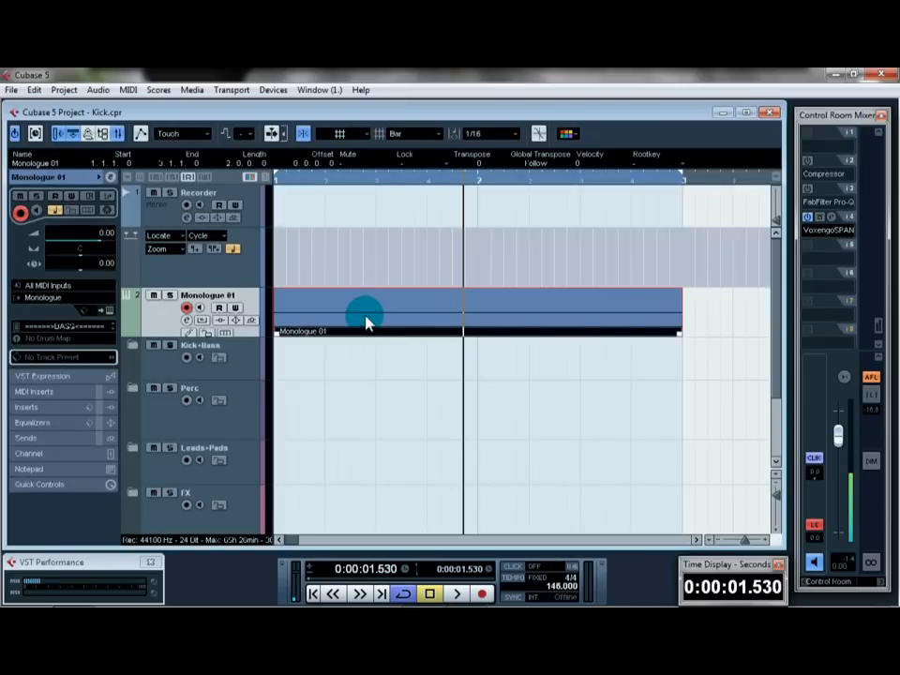
Open the Monologue synth, move its window clear of the mixer and play the looped part
left_click(109, 311)
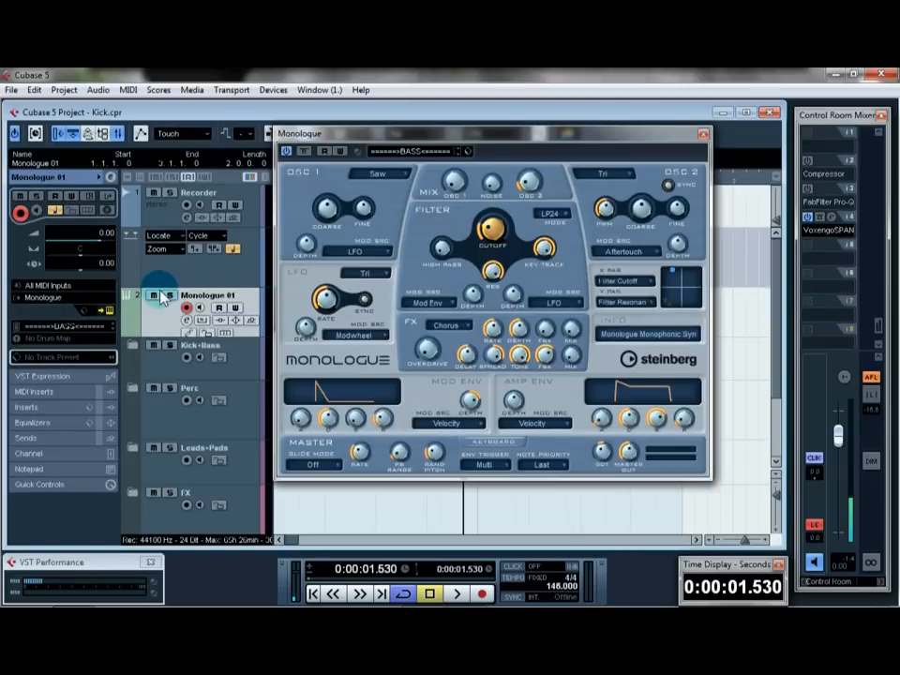
left_click_drag(503, 133, 448, 157)
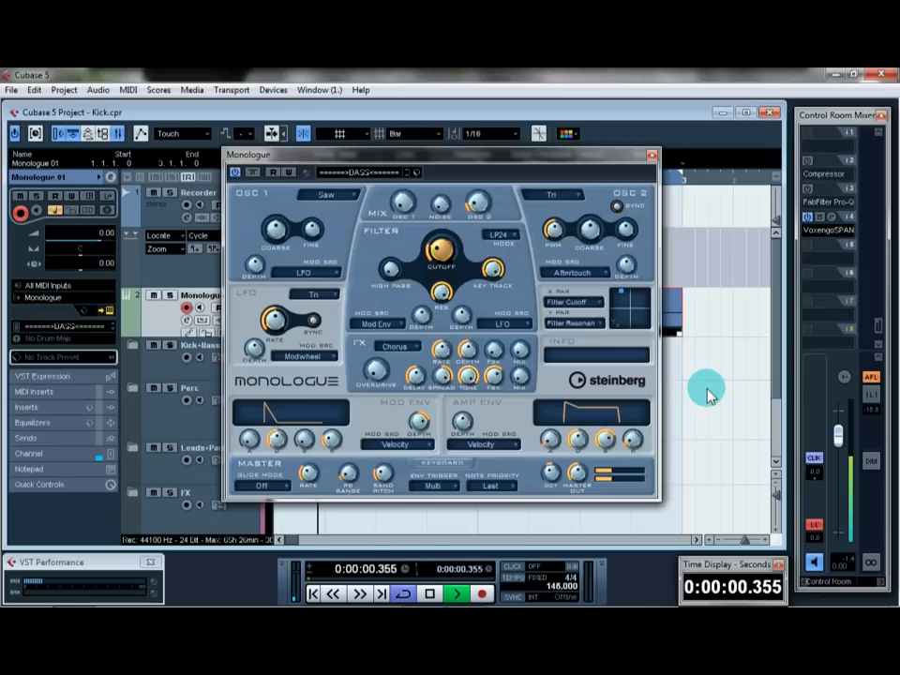
key("space")
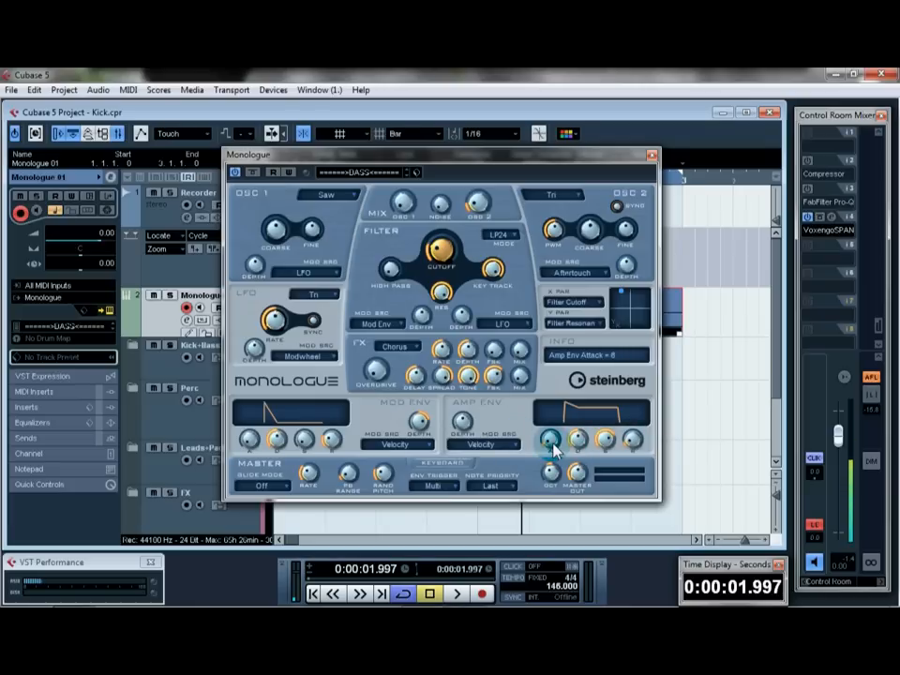
Set Monologue's amp envelope to attack 0 and decay about 38, with sustain and release at minimum
left_click_drag(554, 446, 558, 479)
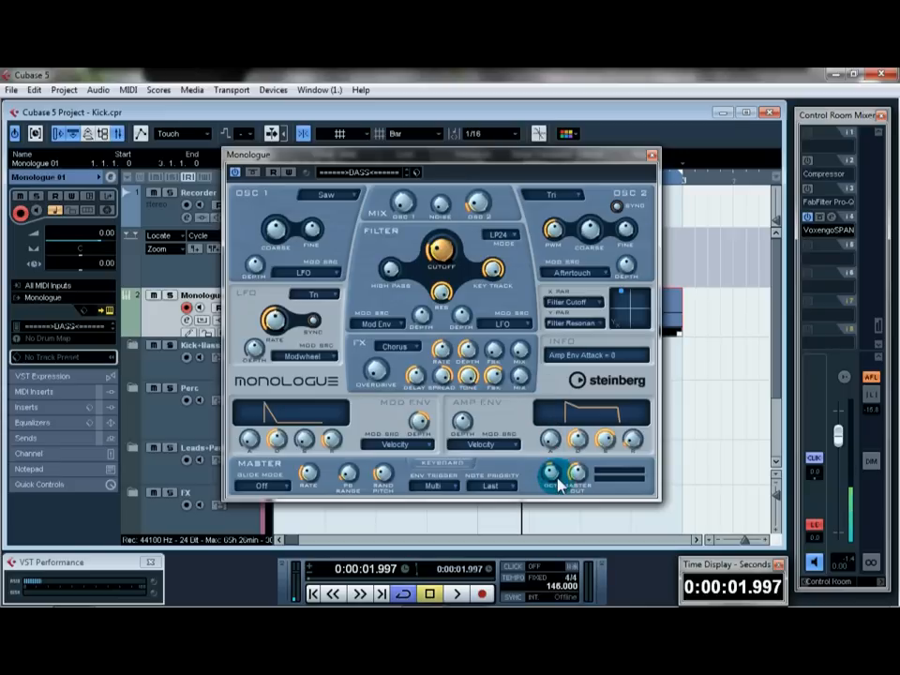
left_click_drag(610, 441, 601, 593)
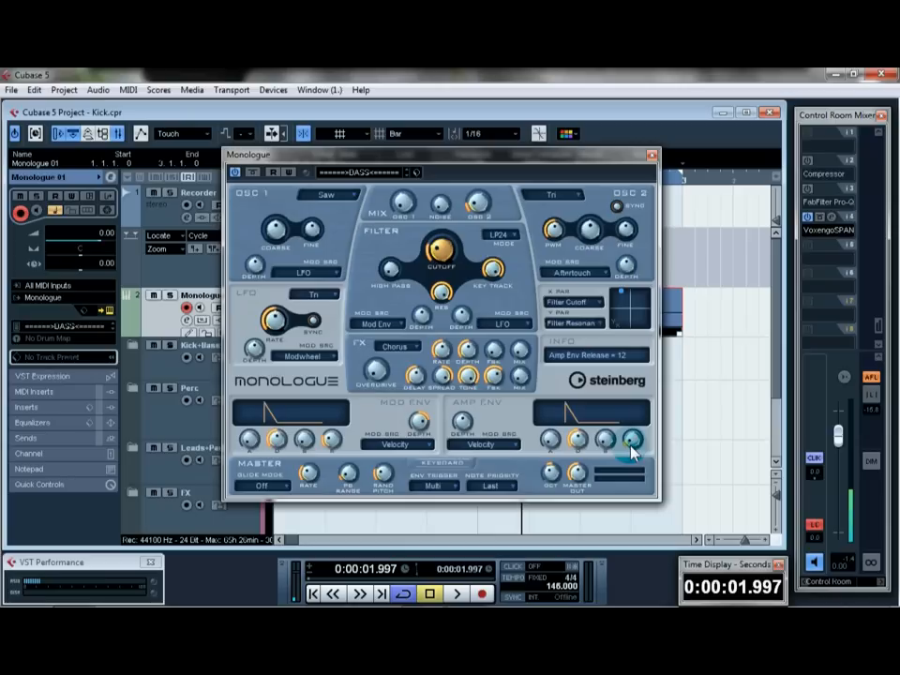
left_click_drag(633, 442, 633, 514)
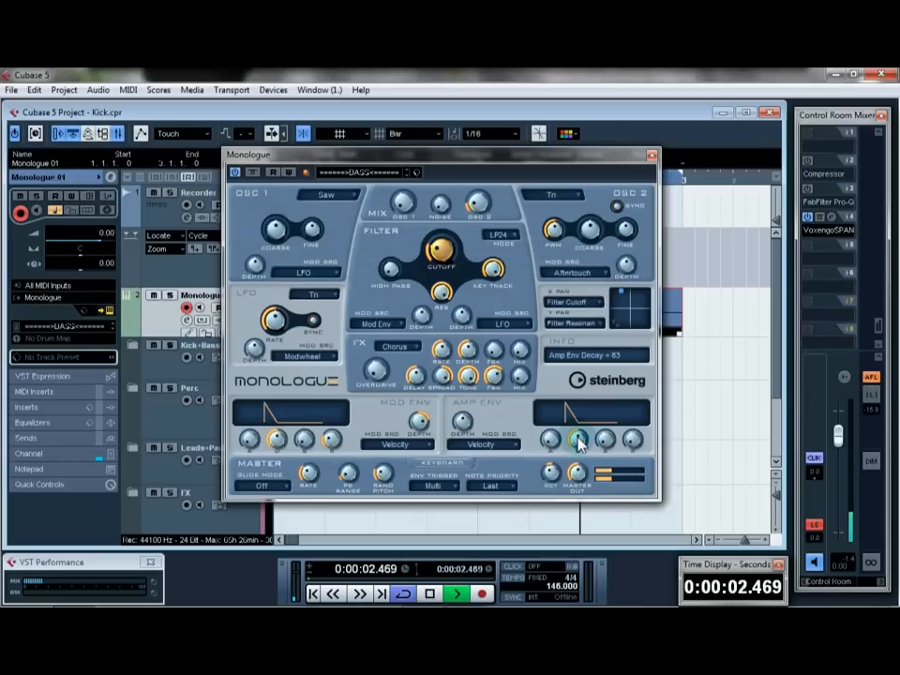
left_click_drag(580, 445, 582, 471)
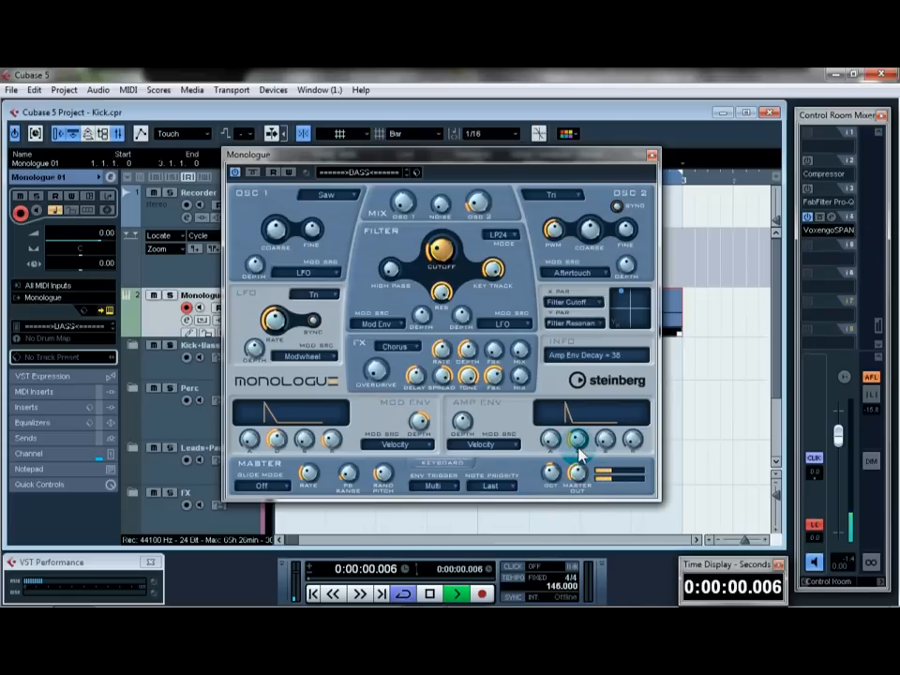
left_click_drag(577, 466, 569, 468)
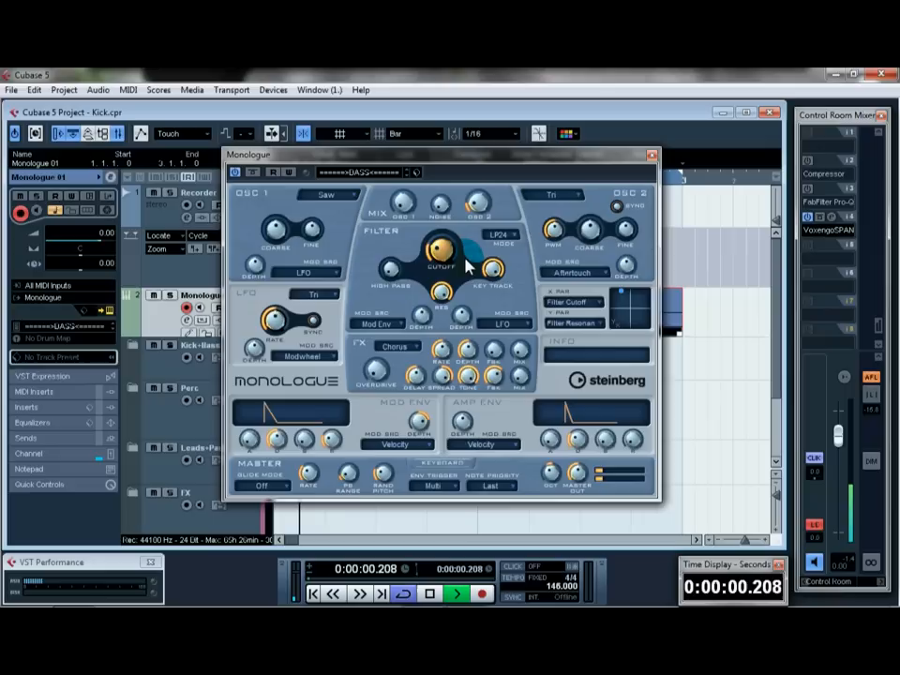
Set Monologue's filter cutoff to 38 while auditioning the loop
mouse_move(437, 302)
key("space")
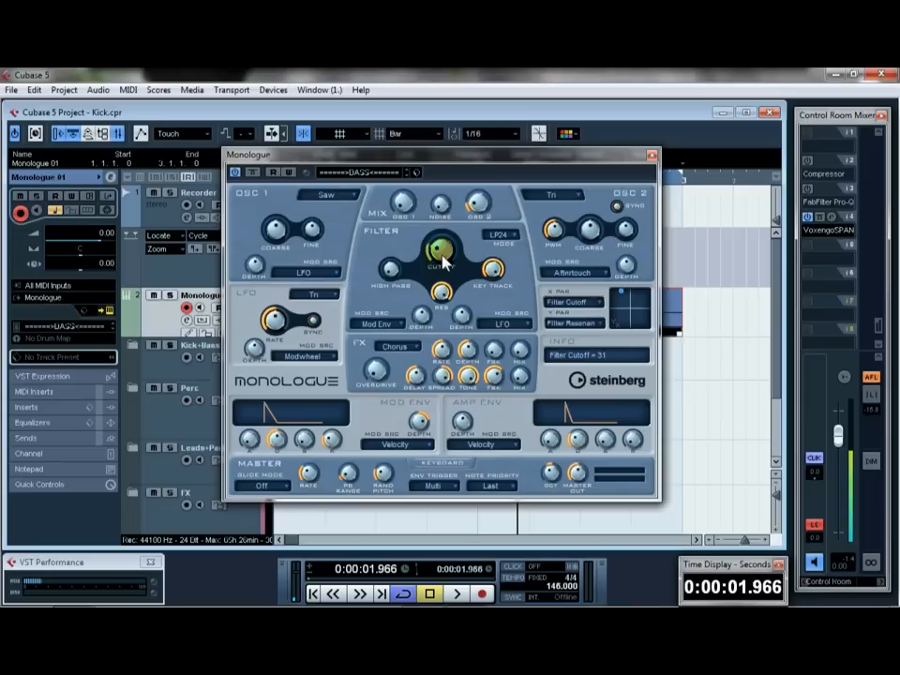
key("space")
mouse_move(444, 259)
left_mouse_down()
mouse_move(446, 280)
mouse_move(444, 246)
mouse_move(466, 201)
mouse_move(459, 179)
mouse_move(460, 261)
left_mouse_up()
key("space")
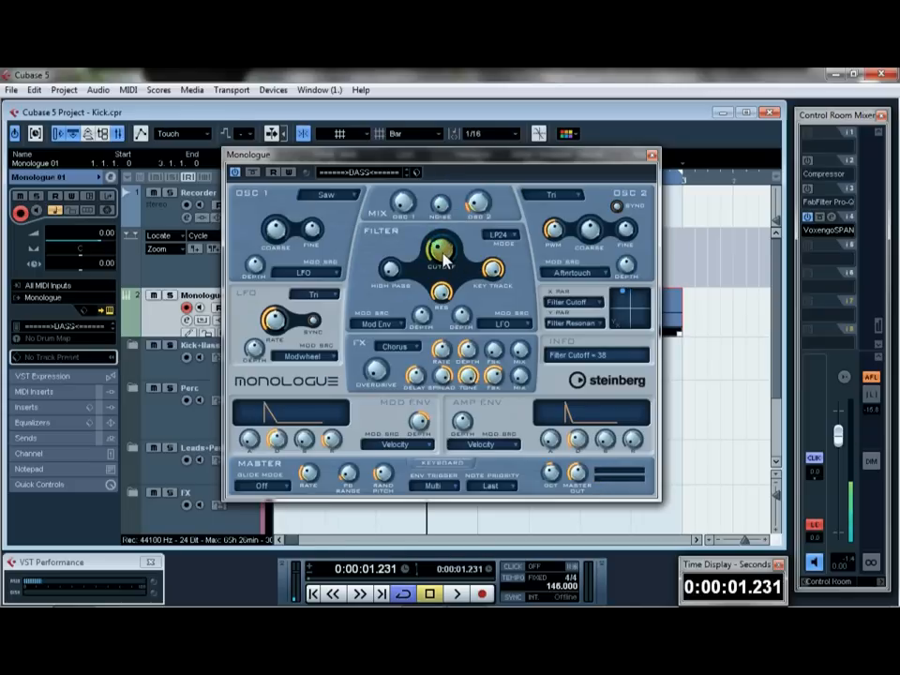
key("space")
left_click_drag(486, 155, 610, 145)
key("space")
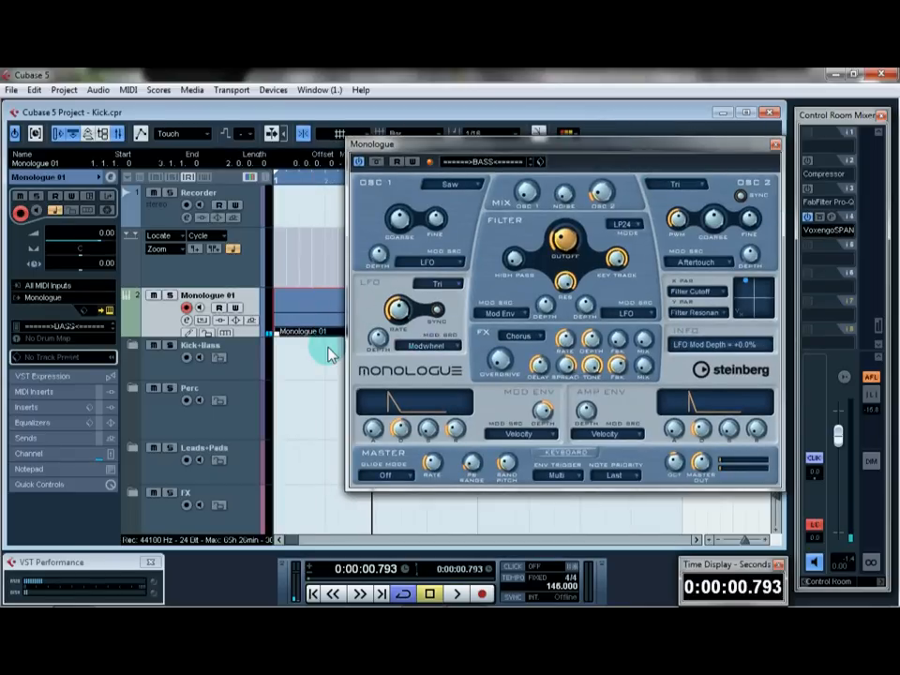
Add Oxford Limiter Native to the first insert slot of Monologue 01 with its input gain at +18 dB
left_click(42, 409)
left_click(56, 255)
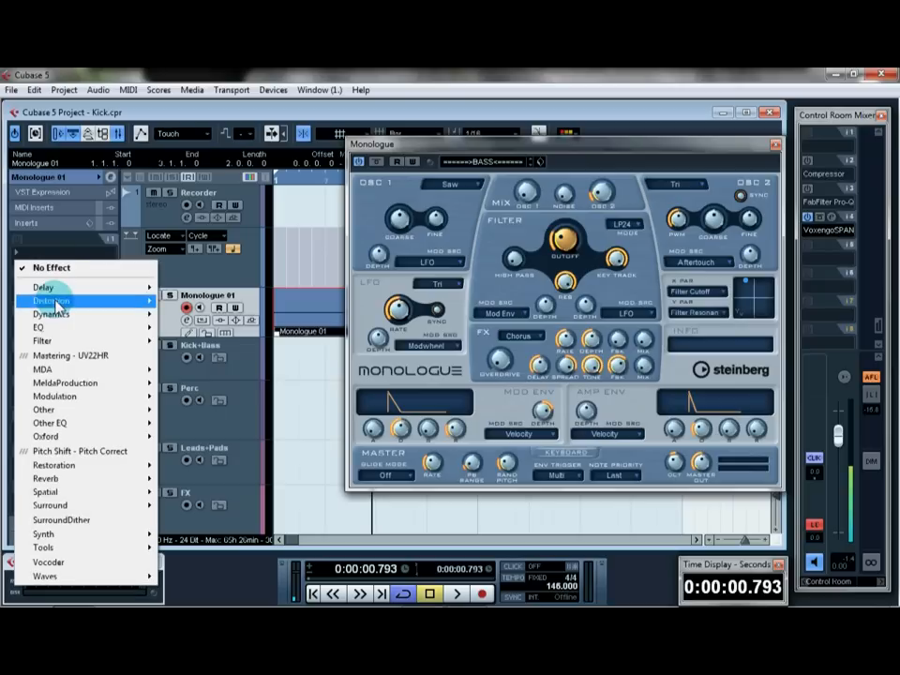
mouse_move(56, 436)
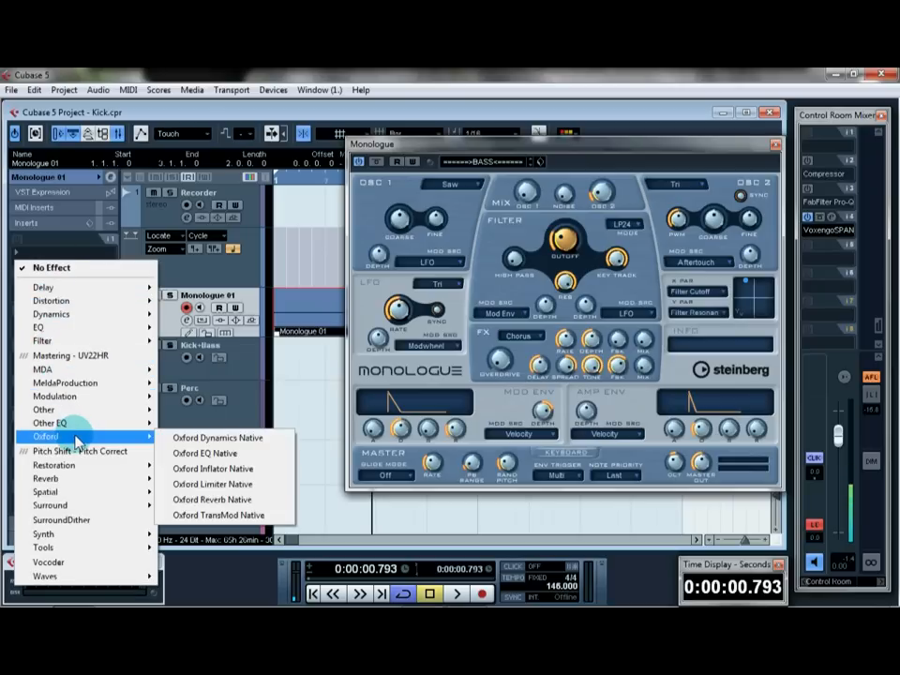
left_click(239, 484)
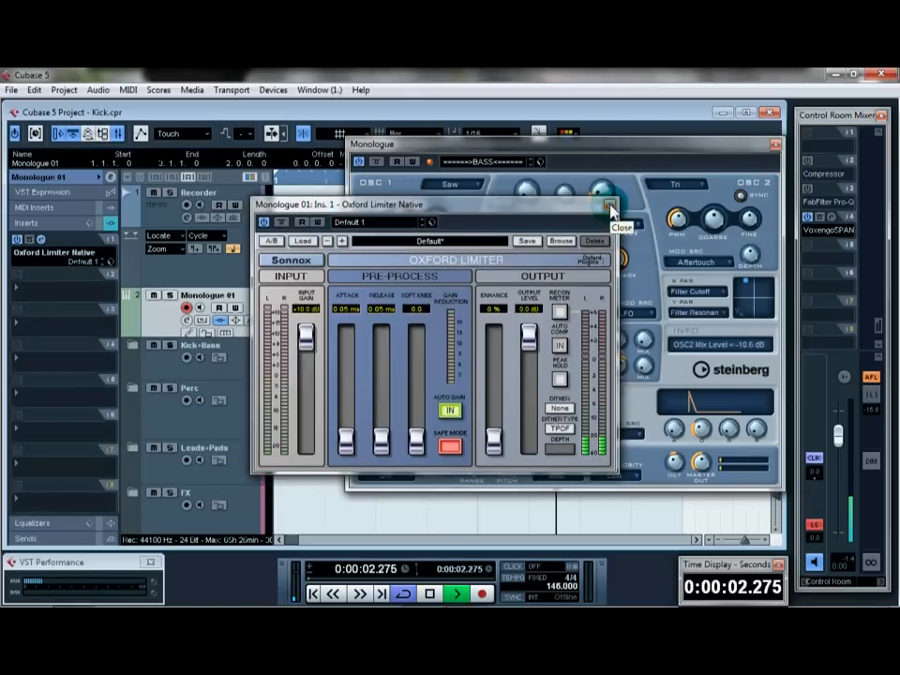
left_click(610, 207)
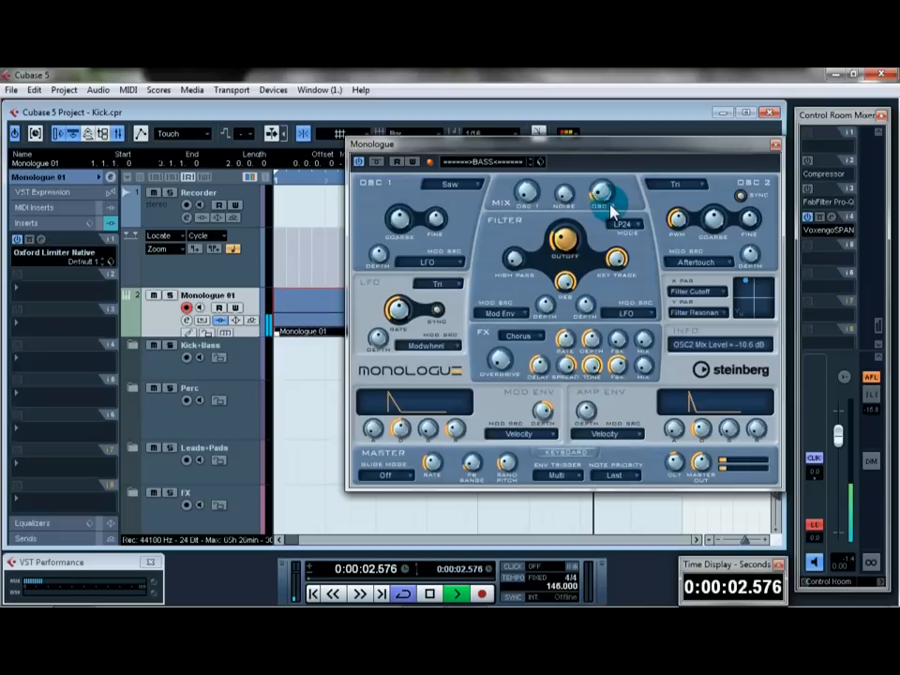
Add a second Oxford Limiter Native in the next insert slot and raise its input gain to +18 dB
left_click(50, 287)
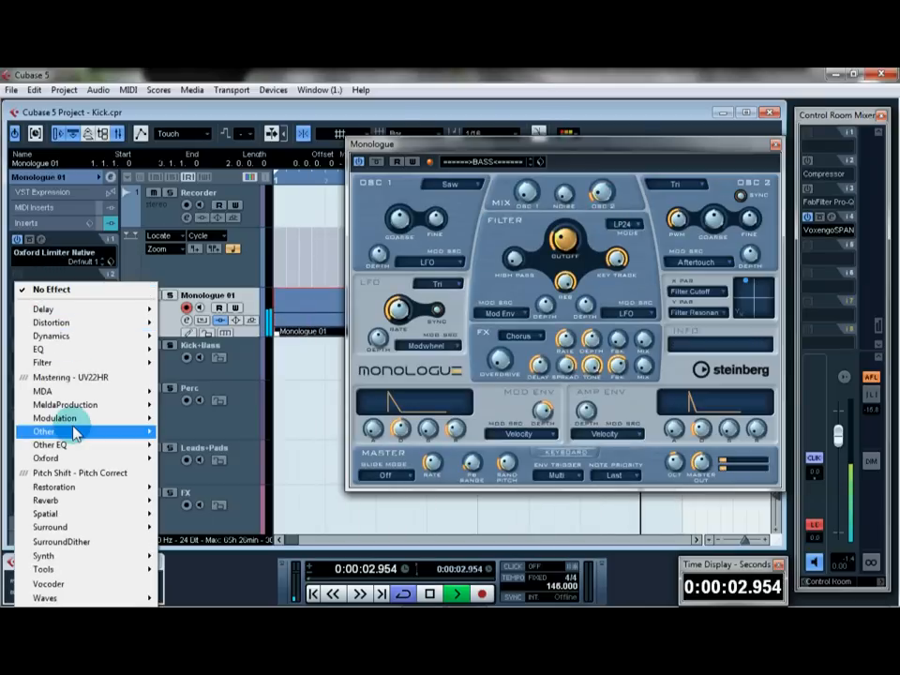
mouse_move(78, 460)
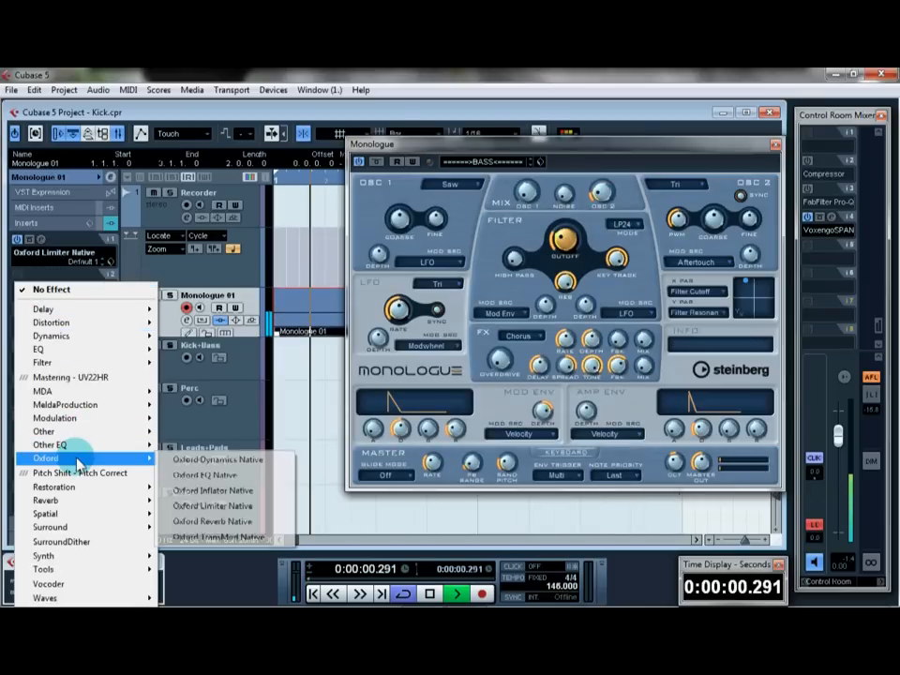
left_click(213, 505)
left_click_drag(287, 403, 287, 352)
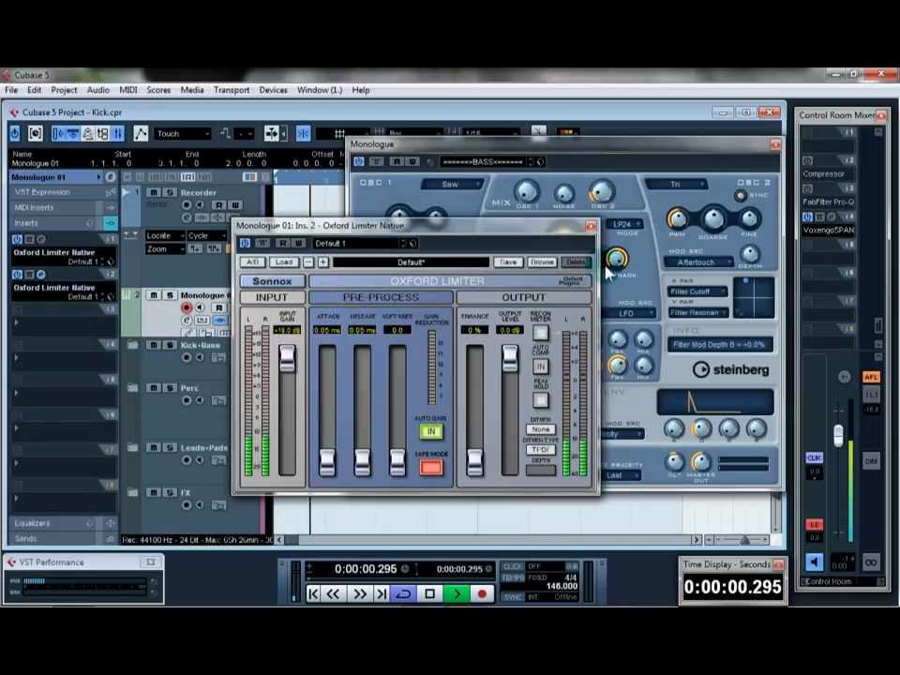
left_click(591, 226)
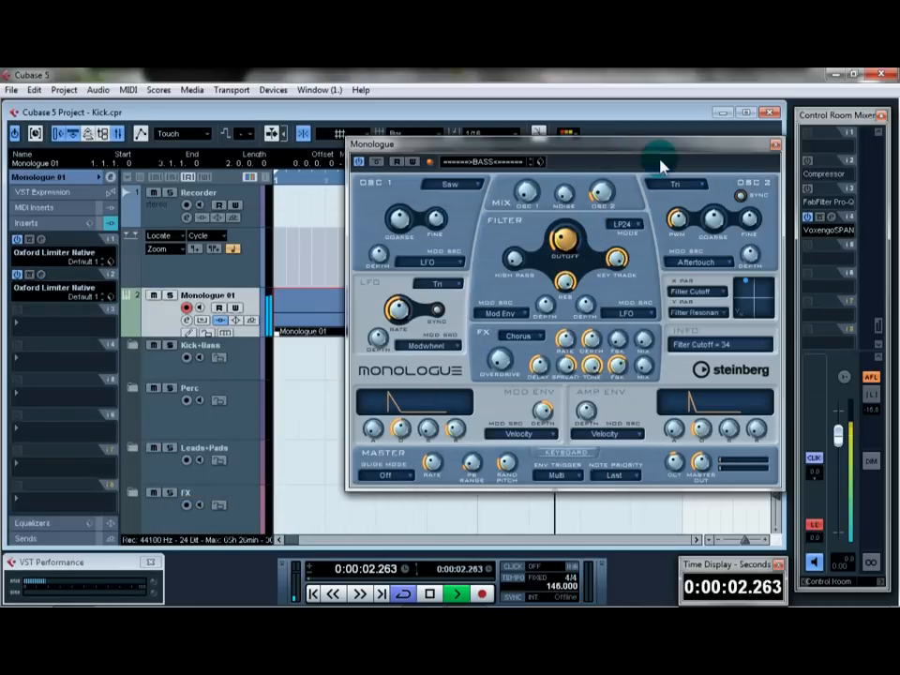
Lower Monologue's filter cutoff until the kick's main peak in the Voxengo SPAN spectrum sits near 51 Hz
left_click(835, 226)
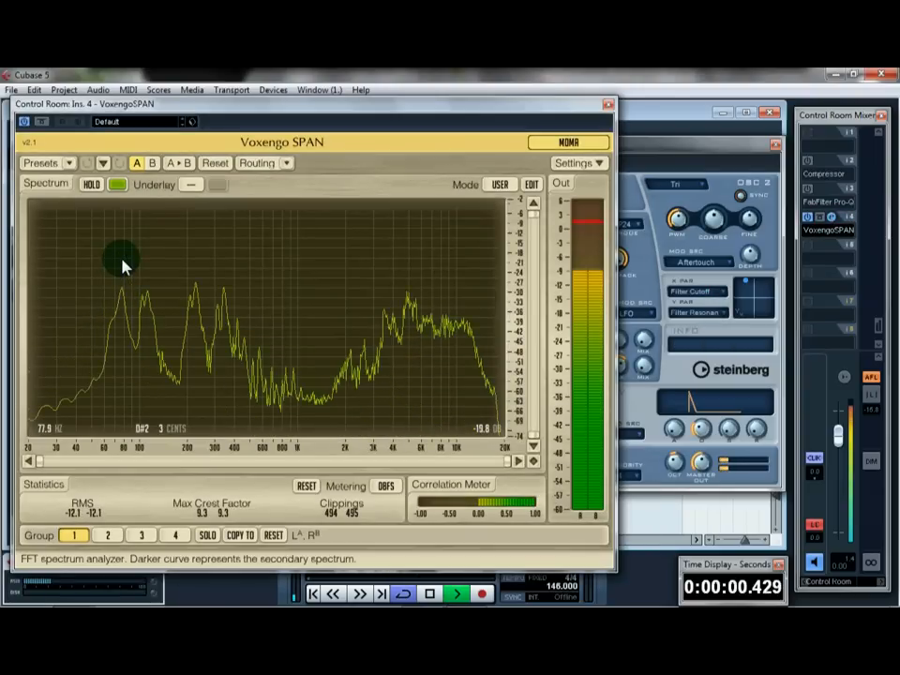
left_click(686, 155)
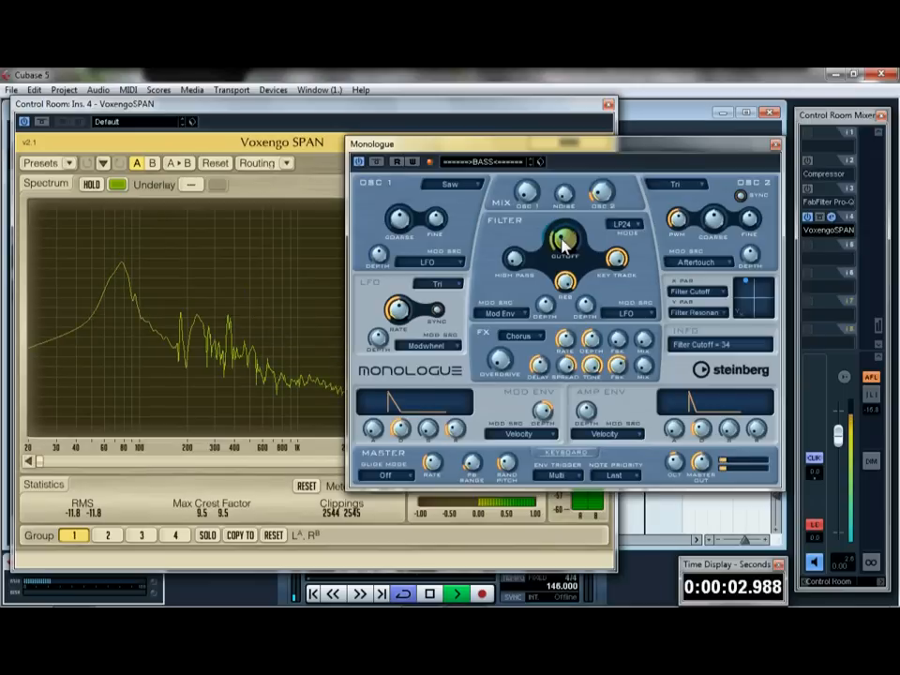
scroll(564, 241, "down", 1)
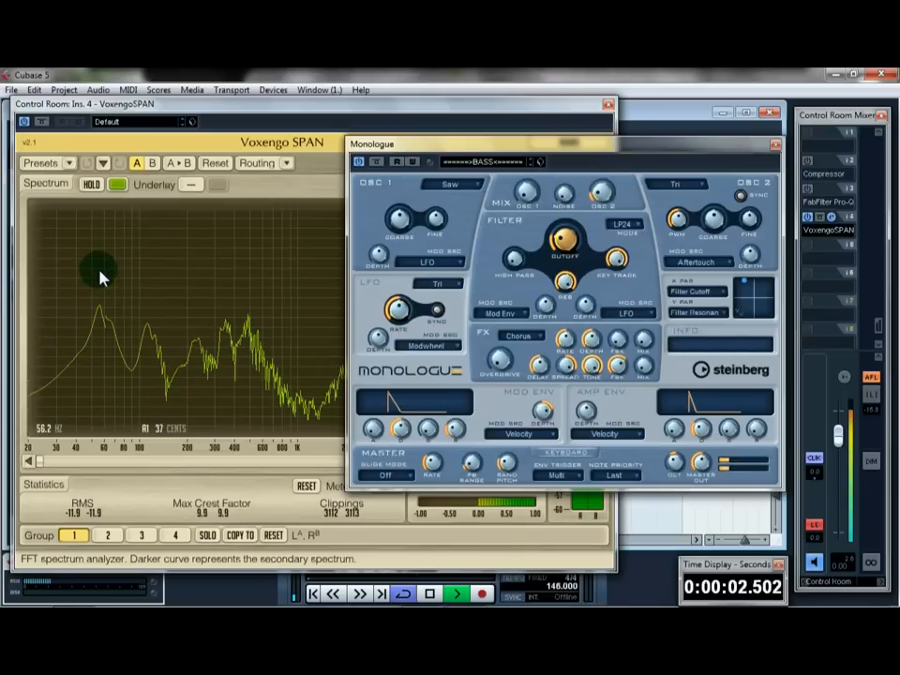
scroll(563, 240, "down", 4)
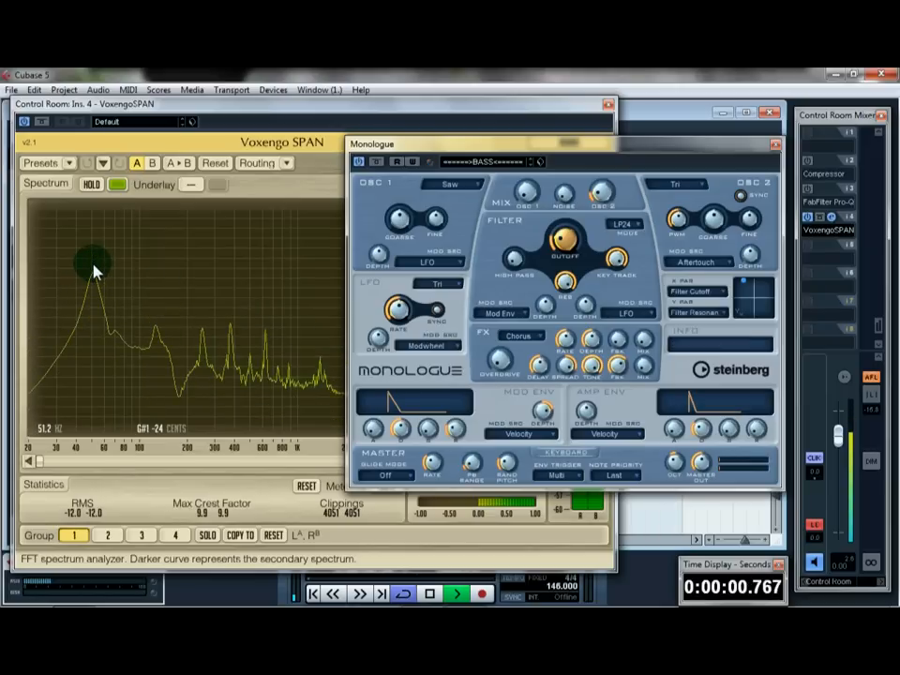
Fine-tune the kick's length by setting Monologue's amp envelope decay to 35 while auditioning the loop
left_click_drag(537, 148, 515, 186)
mouse_move(685, 468)
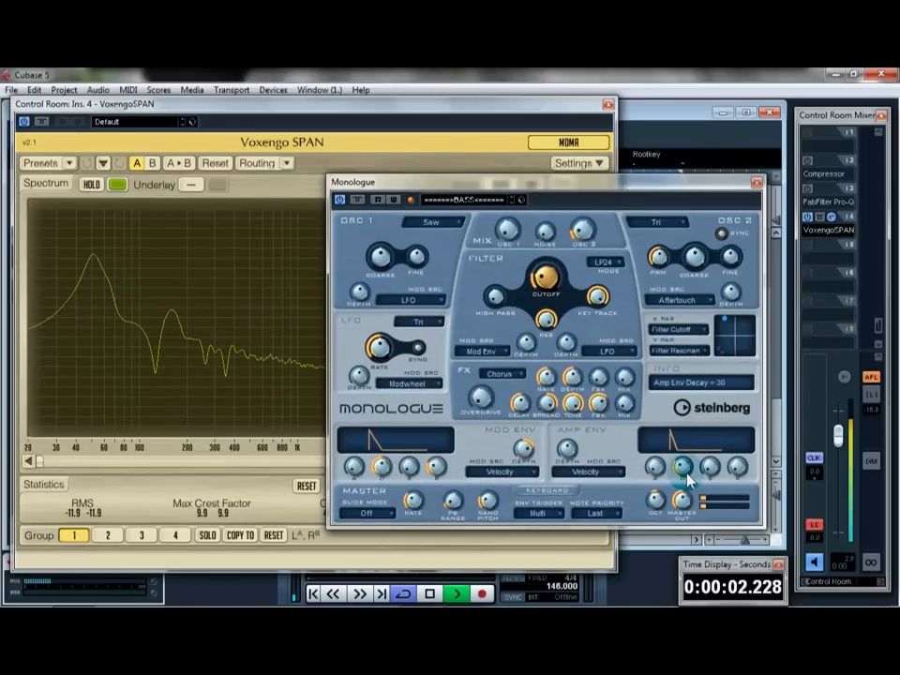
mouse_move(684, 498)
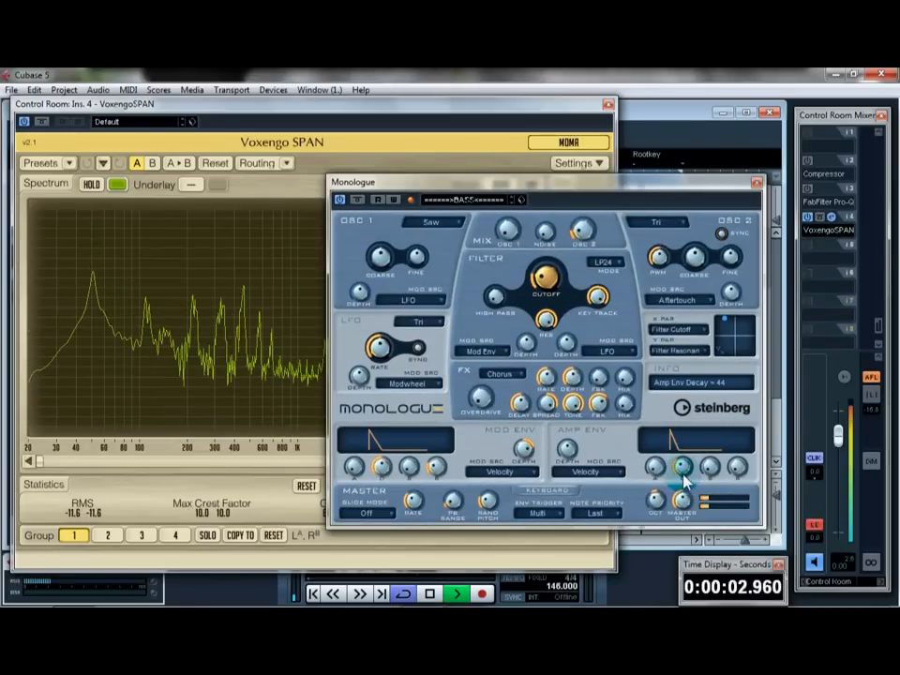
key("space")
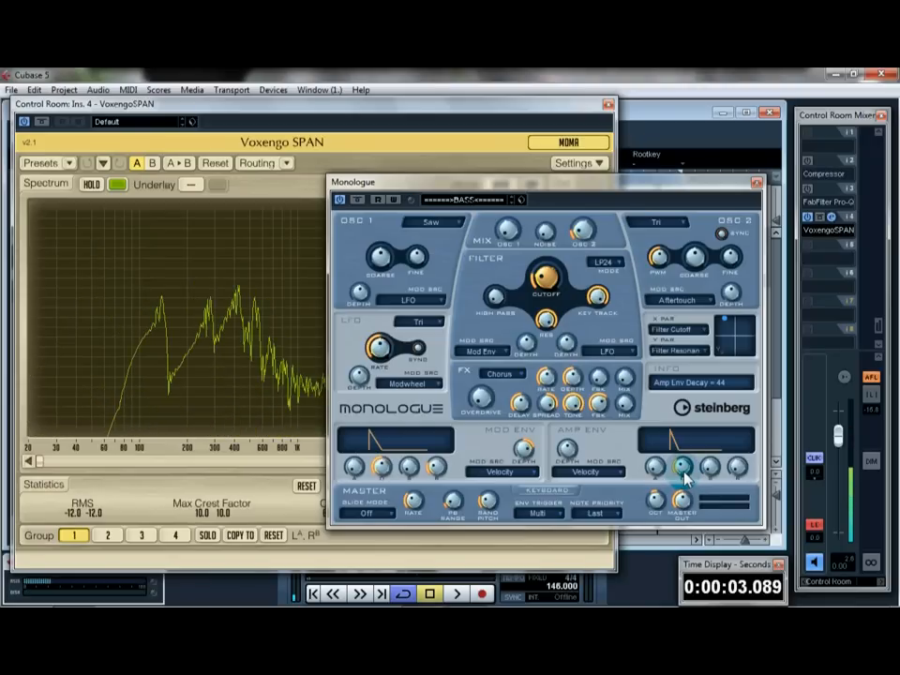
key("space")
mouse_move(684, 472)
left_mouse_down()
mouse_move(686, 463)
mouse_move(689, 477)
left_mouse_up()
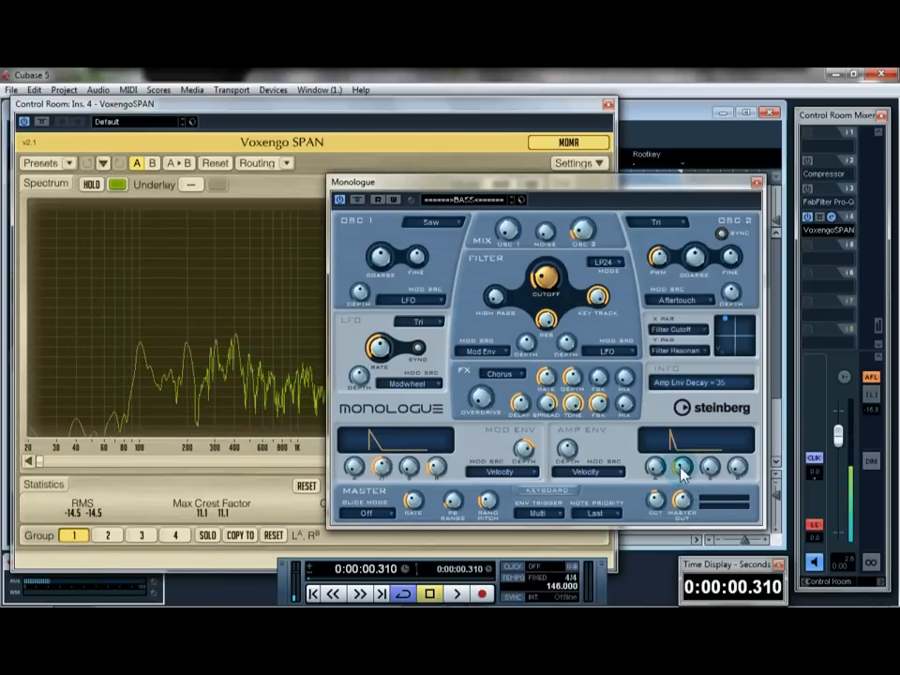
key("space")
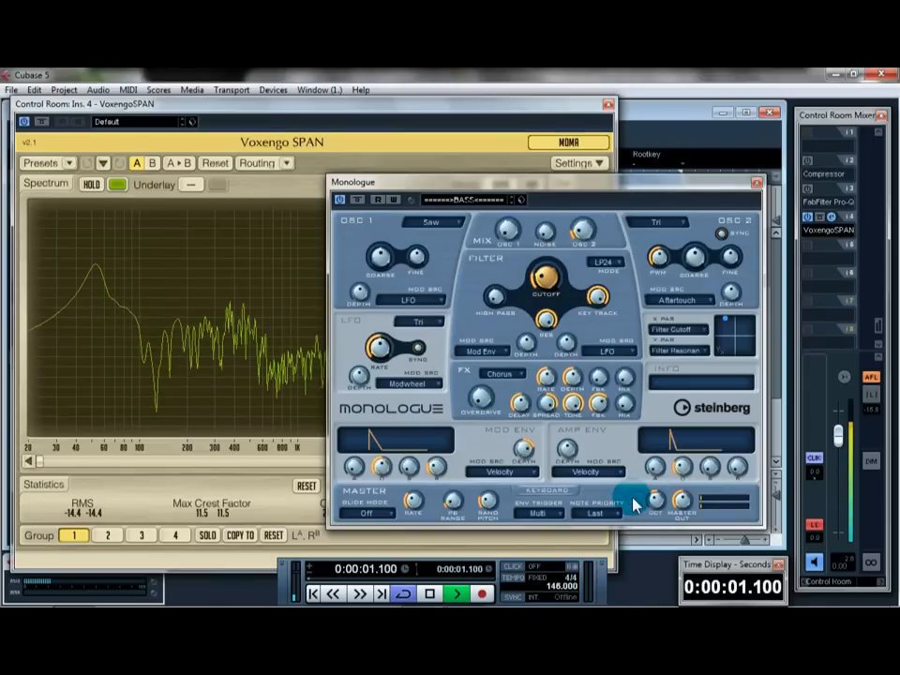
Assign the Pro-53 synth as the VST instrument of the vb-1 02 track
left_click(356, 458)
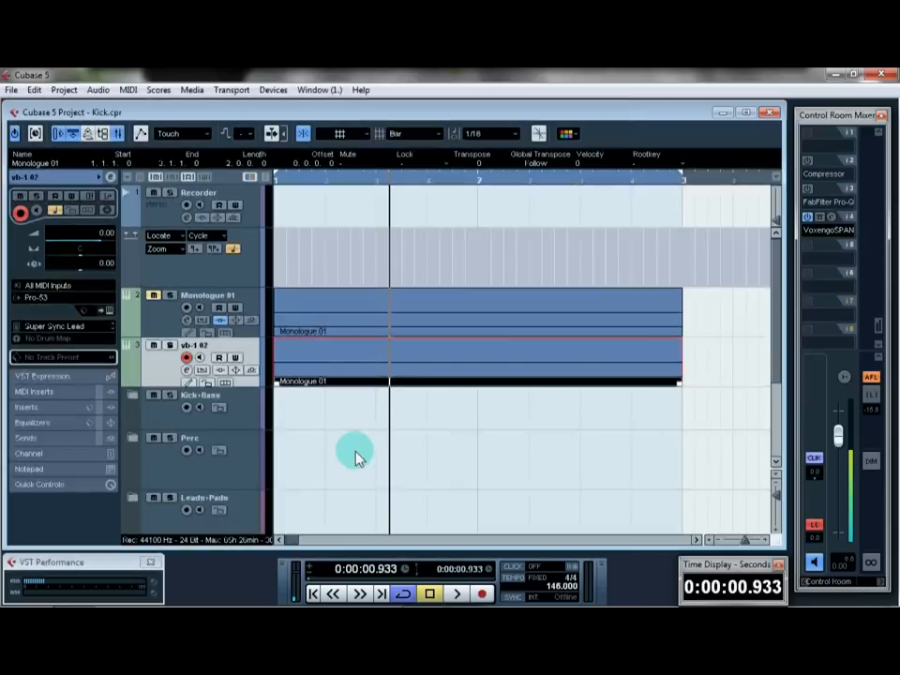
left_click(36, 298)
mouse_move(70, 375)
left_click(219, 448)
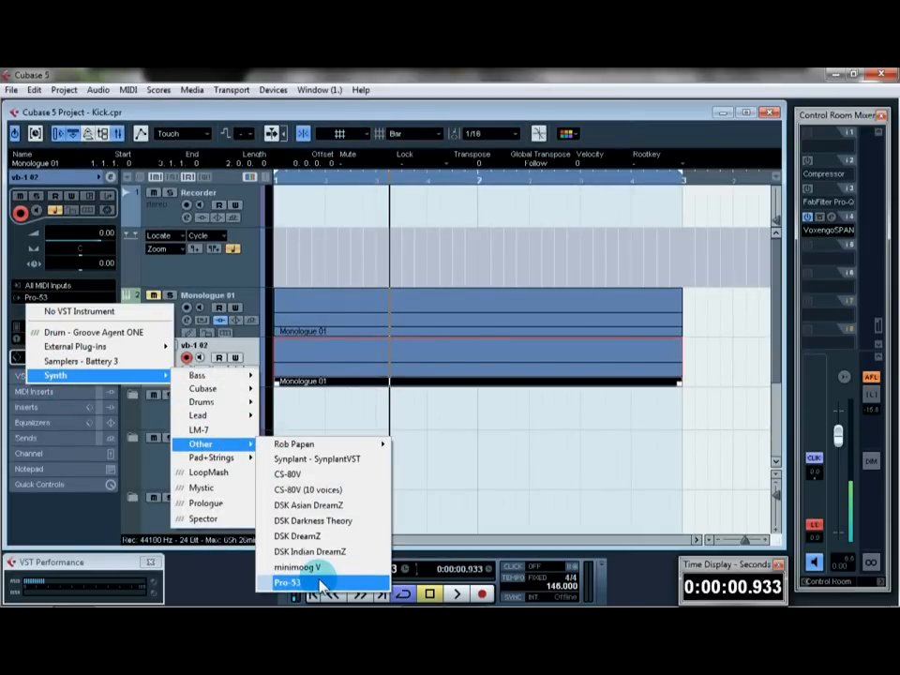
left_click(320, 584)
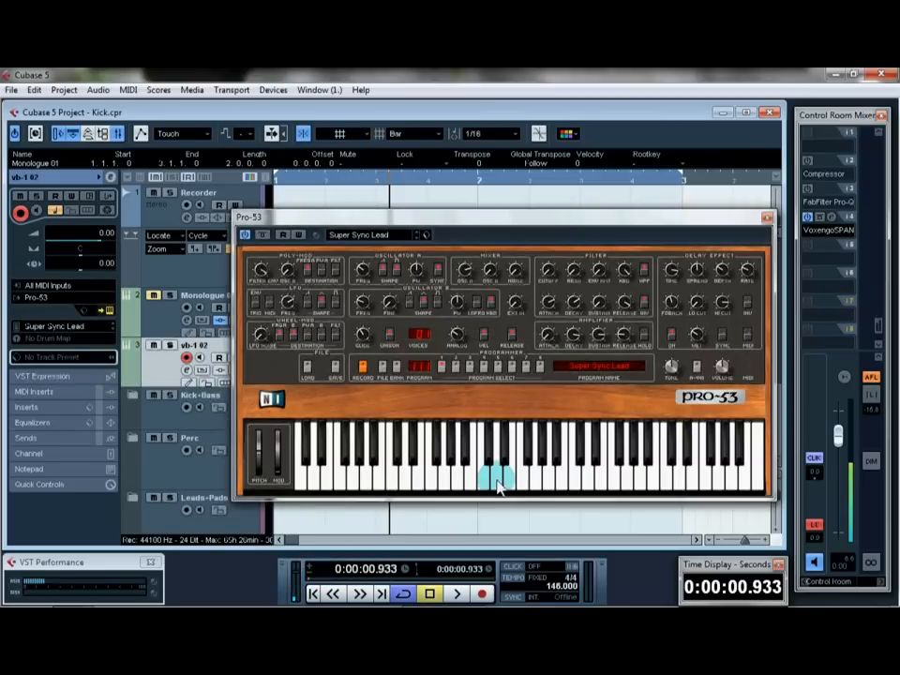
Audition the loop through Pro-53 and show the insert slots of the vb-1 02 track
left_click_drag(515, 219, 468, 215)
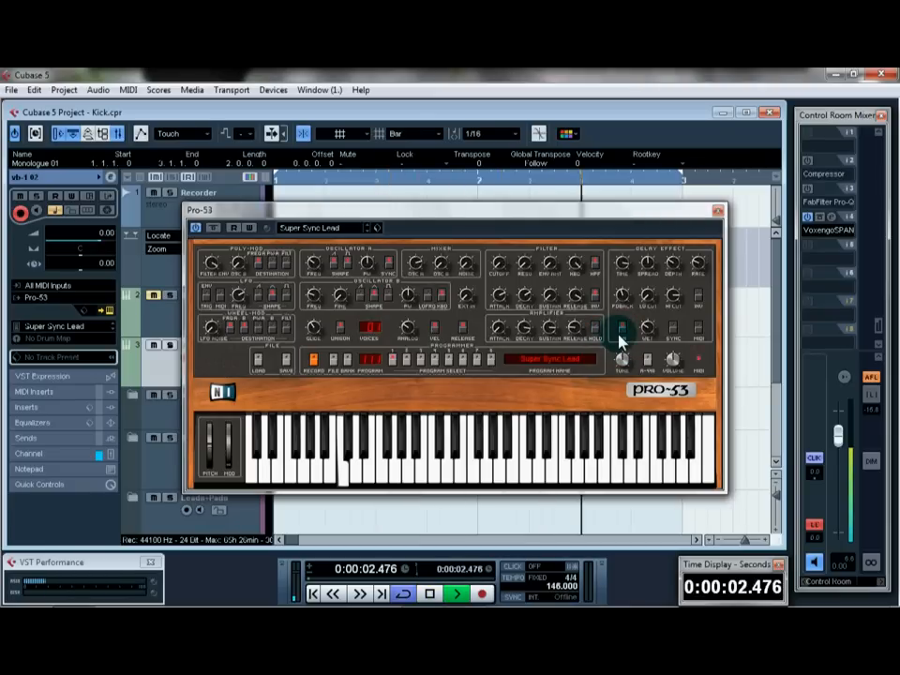
key("space")
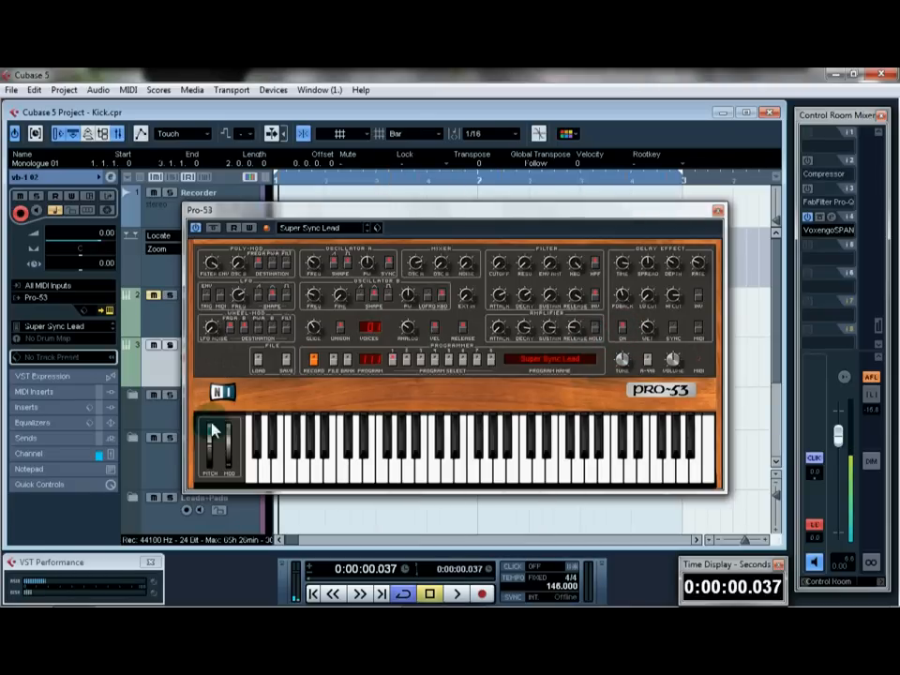
left_click(23, 409)
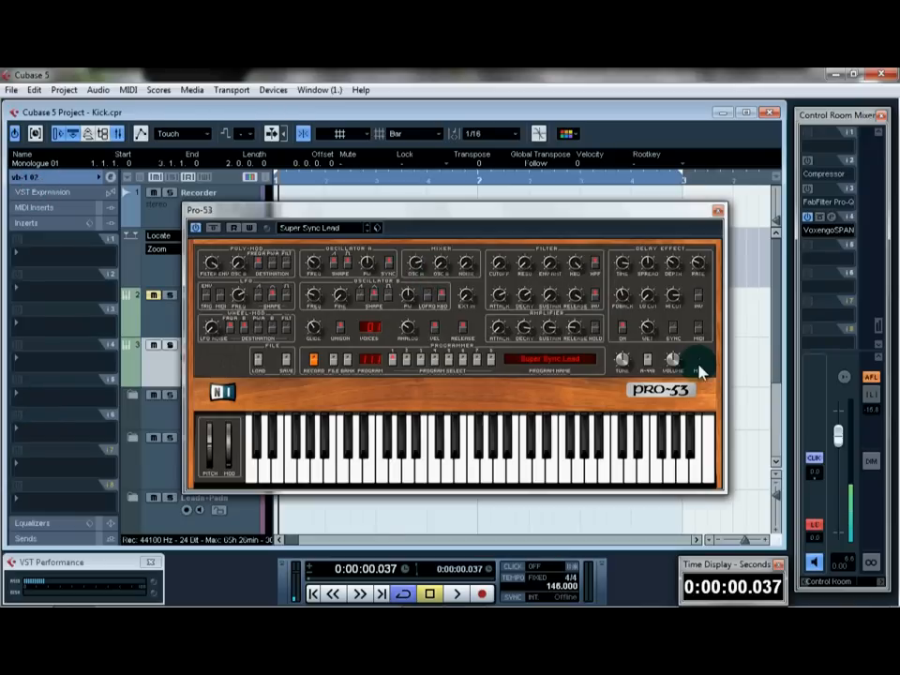
key("space")
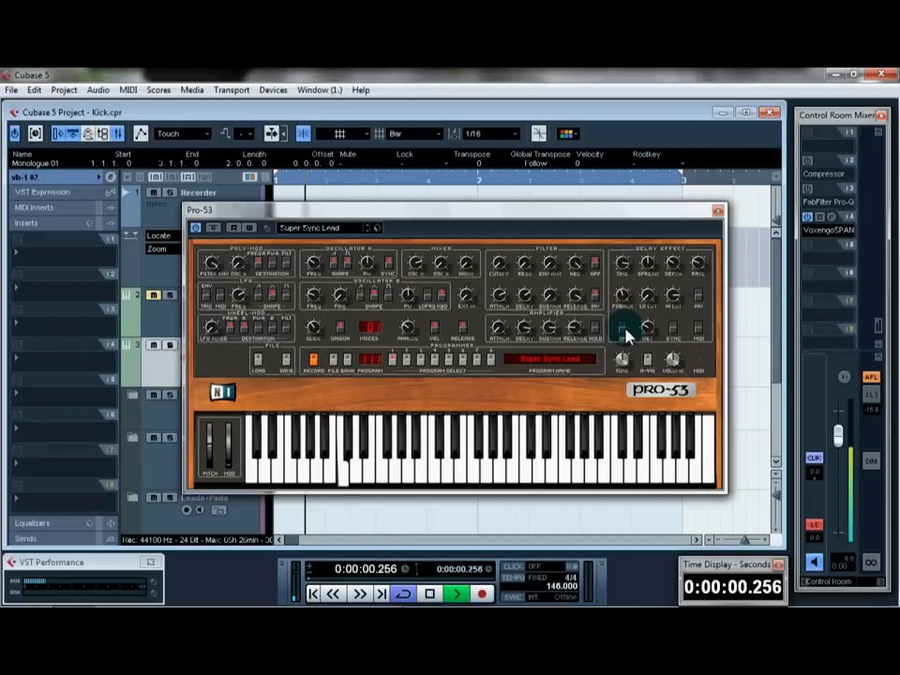
Audition the loop repeatedly while checking Pro-53's oscillator mixer, filter and amplifier envelope settings
key("space")
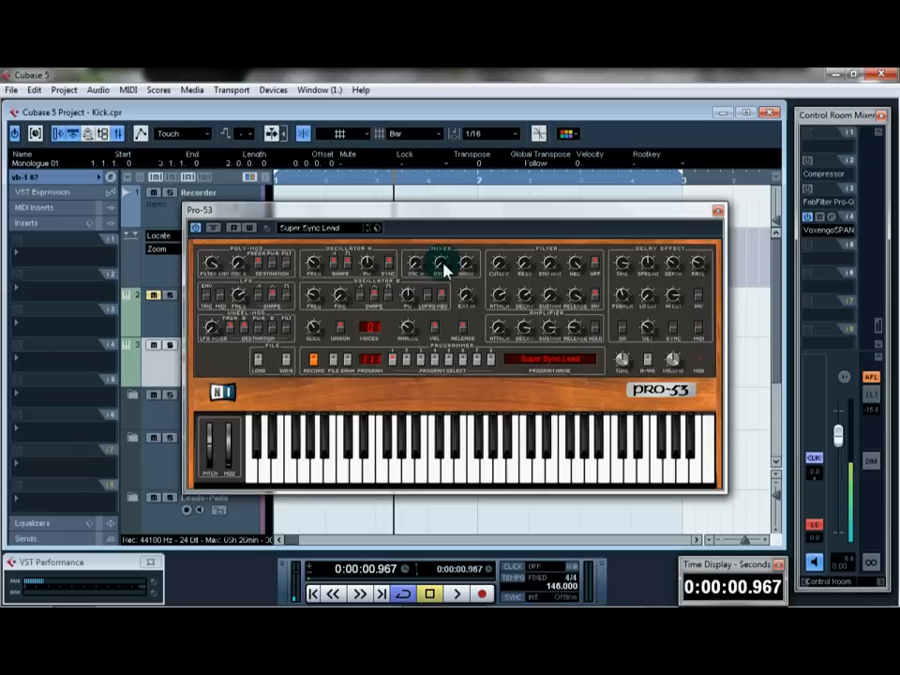
key("space")
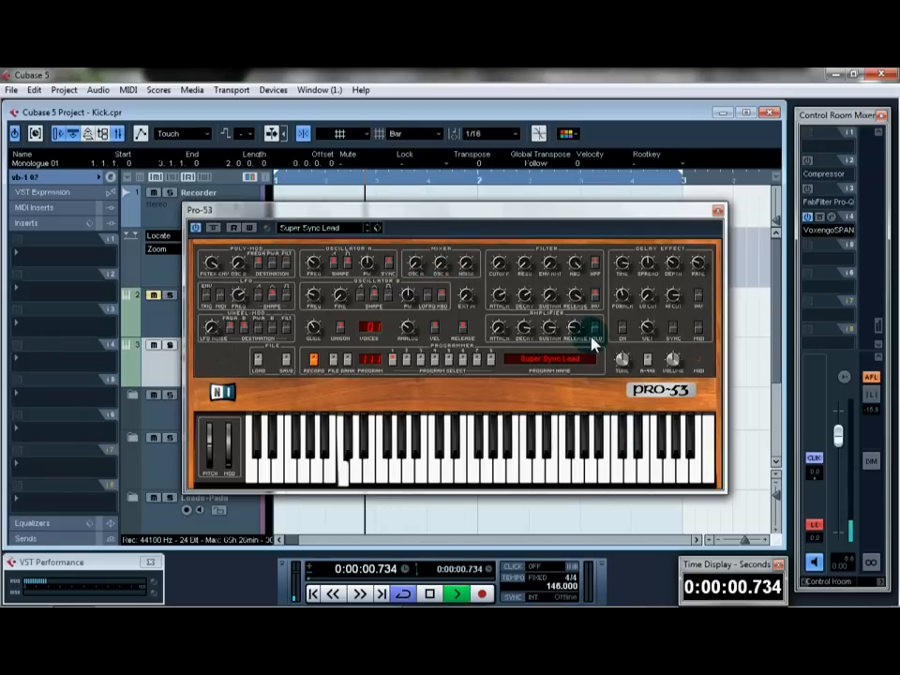
key("space")
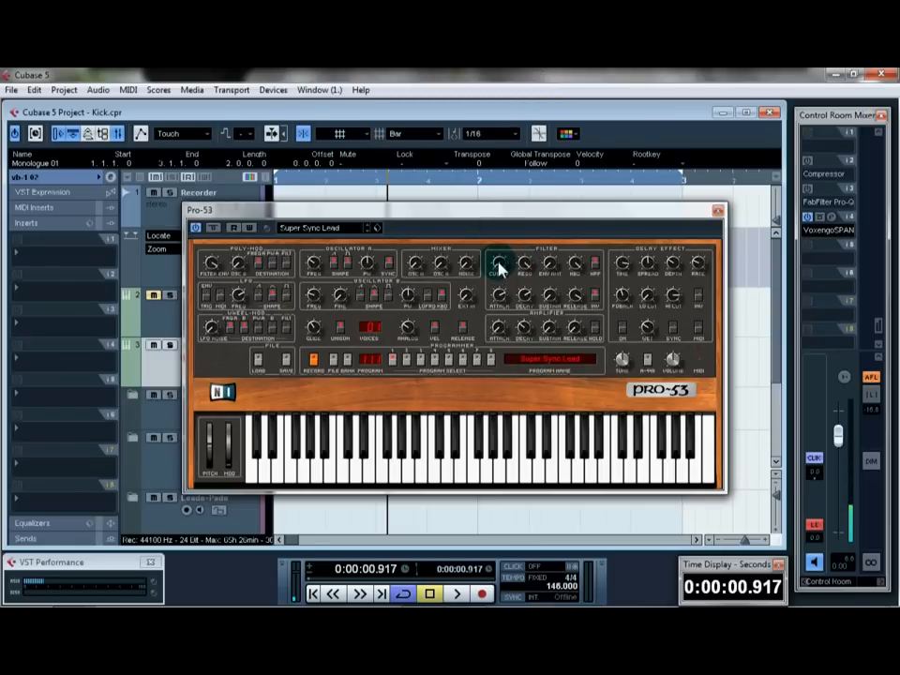
key("space")
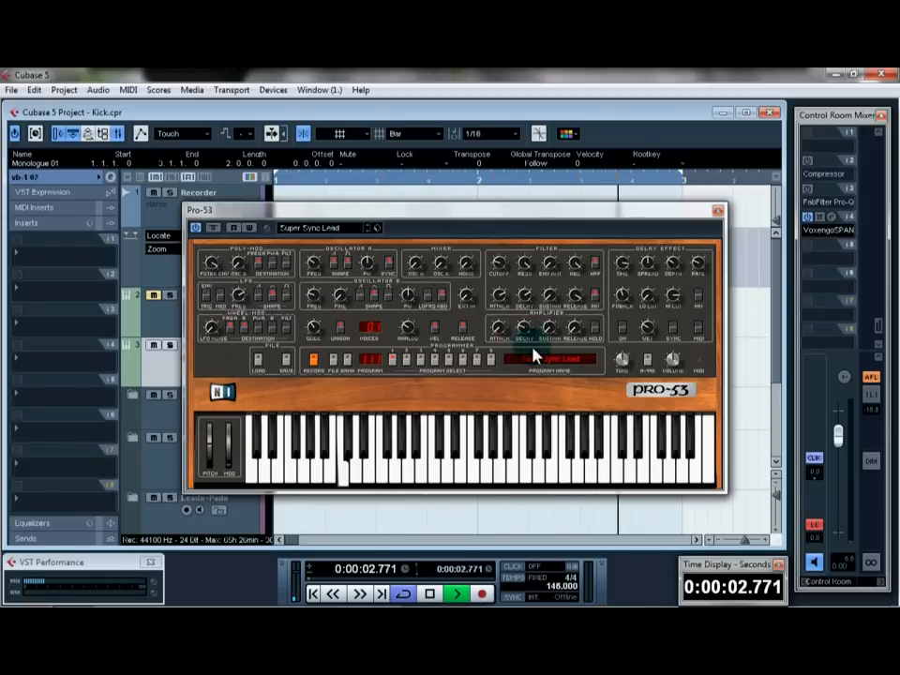
key("space")
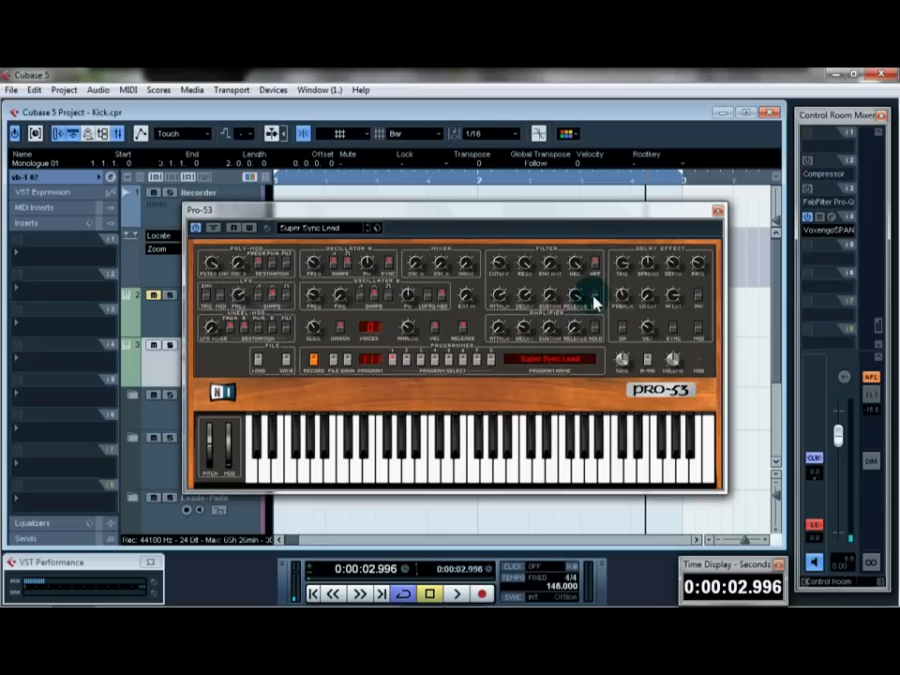
key("space")
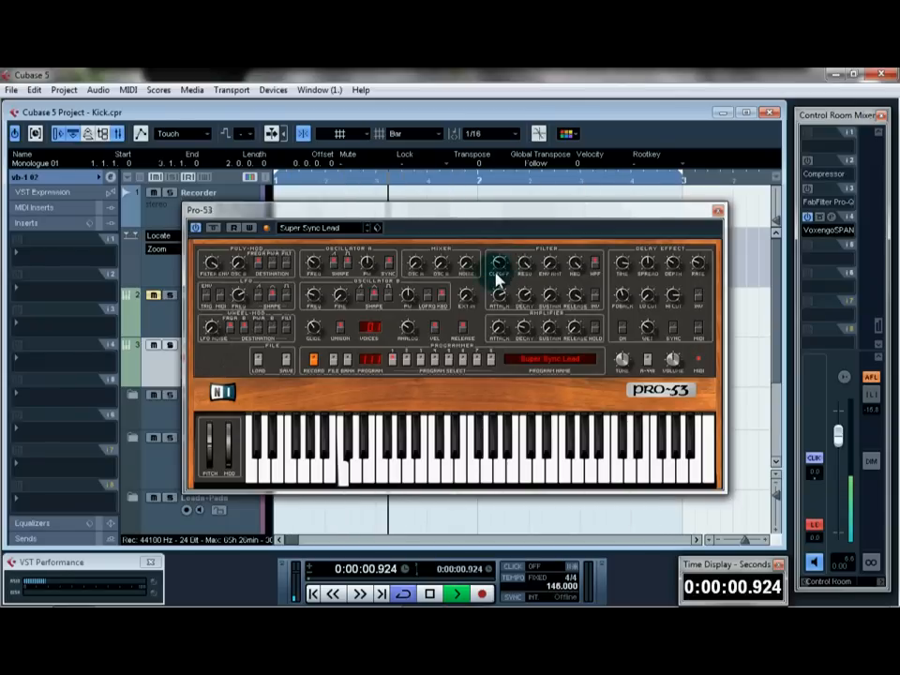
Open the Voxengo SPAN analyzer from the control room inserts and arrange it beside Pro-53
left_click_drag(537, 223, 639, 220)
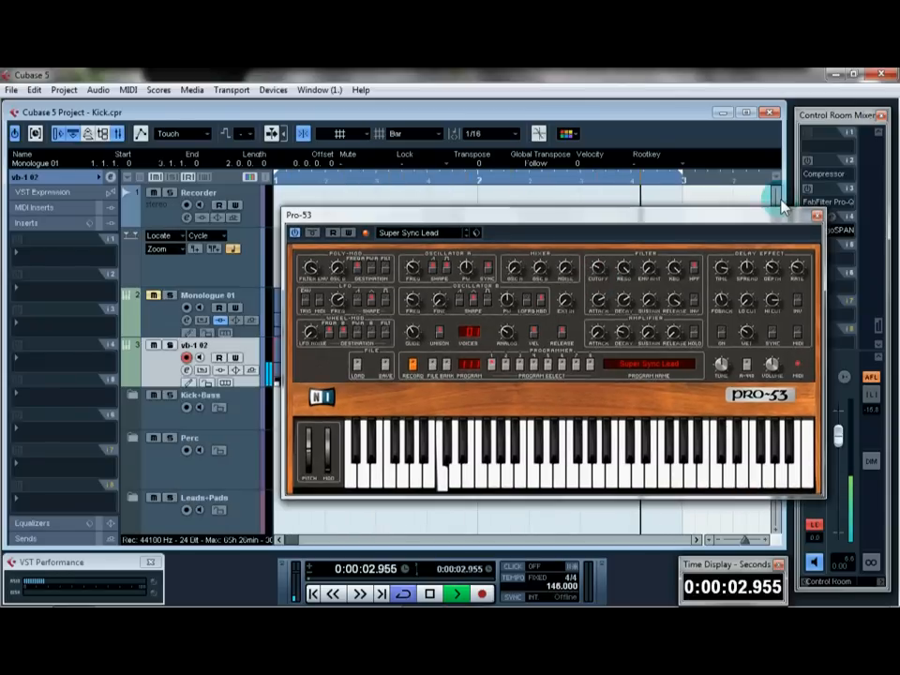
left_click(833, 220)
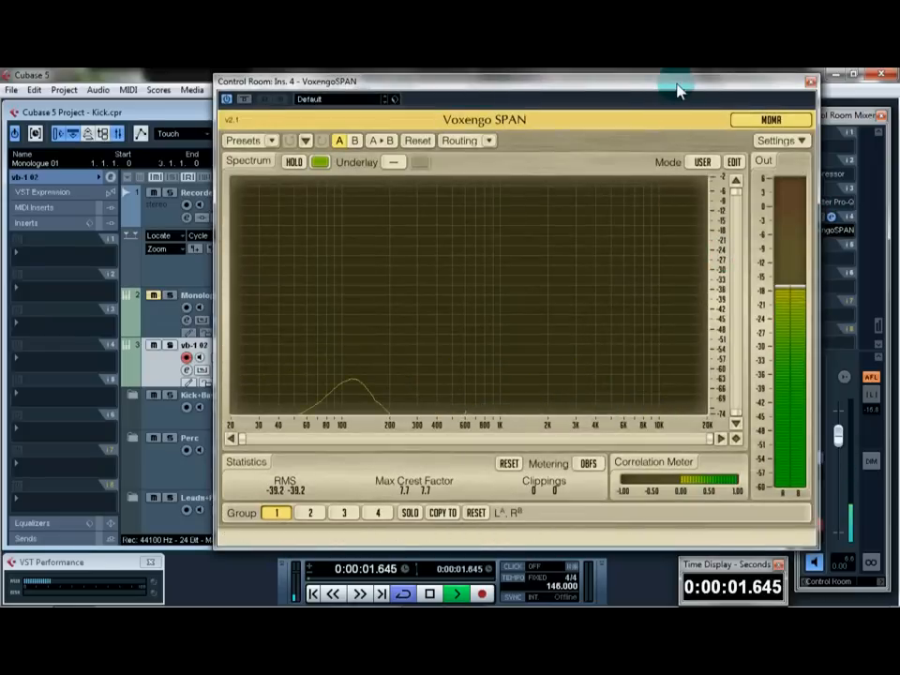
left_click_drag(678, 88, 490, 113)
left_click_drag(630, 220, 664, 206)
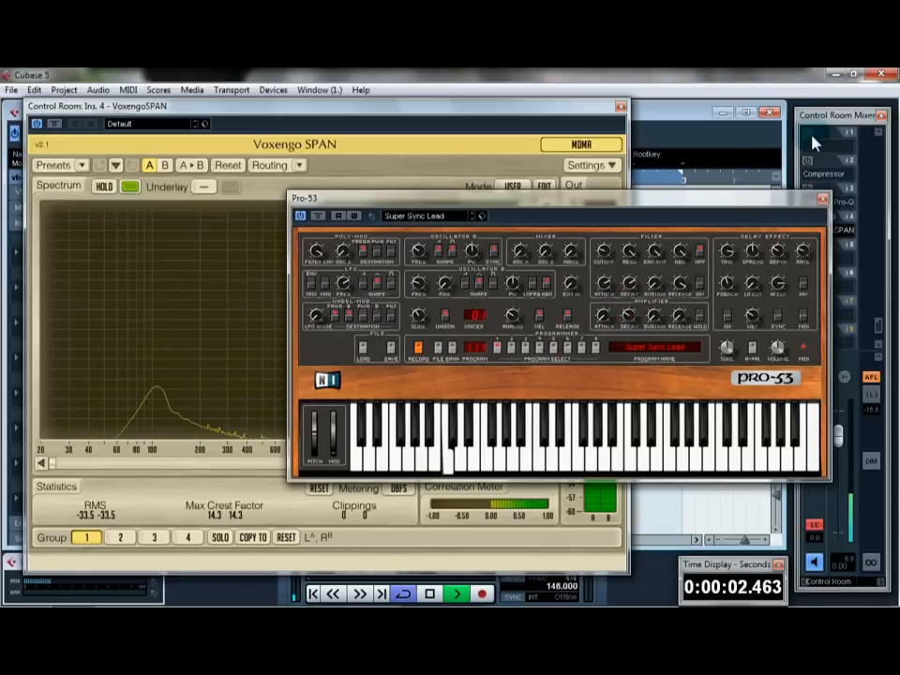
Close Pro-53, uncover the track's inserts and load FabFilter Pro-Q in the first insert slot of vb-1 02
left_click(821, 205)
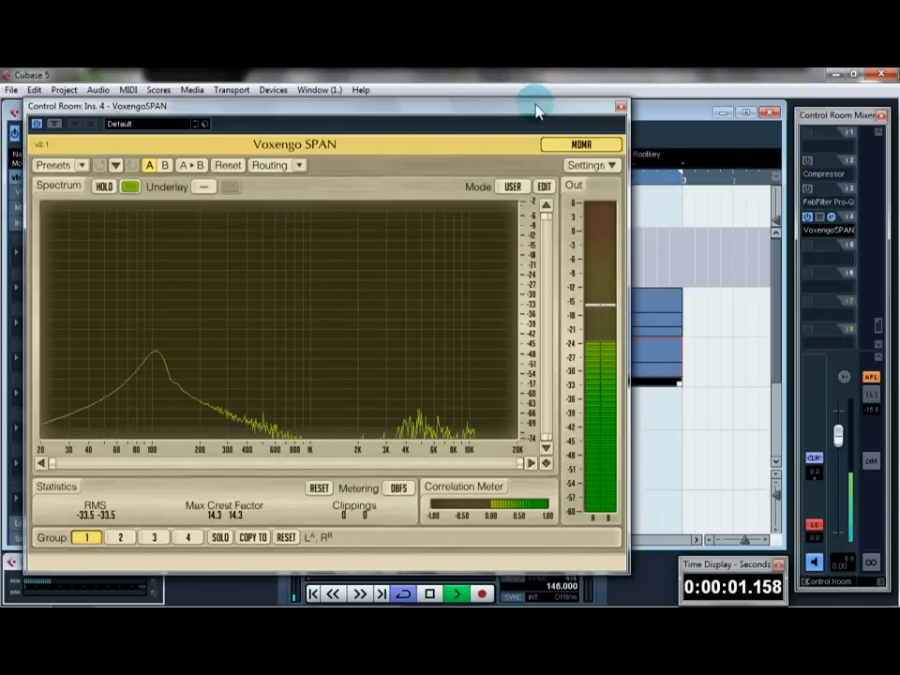
left_click_drag(538, 104, 774, 96)
left_click(58, 251)
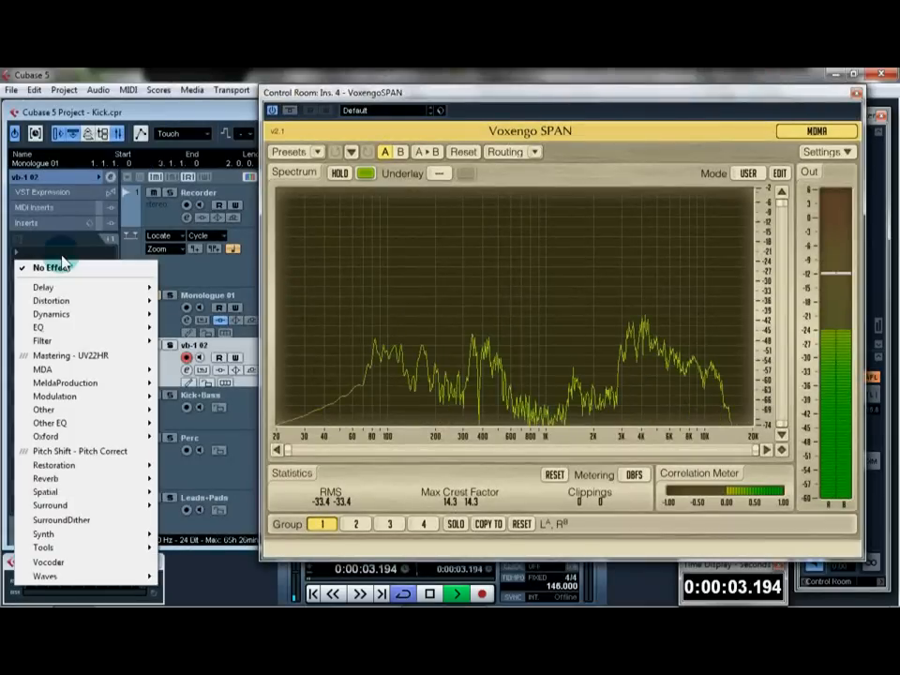
mouse_move(58, 327)
left_click(236, 328)
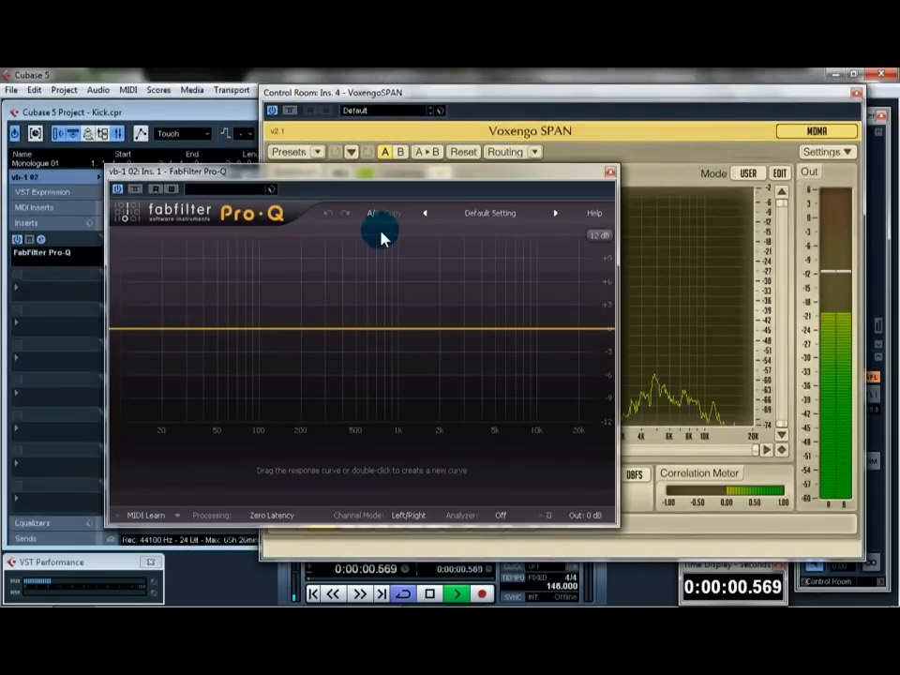
Set FabFilter Pro-Q's analyzer to Post-EQ
left_click_drag(357, 171, 413, 185)
left_click(556, 529)
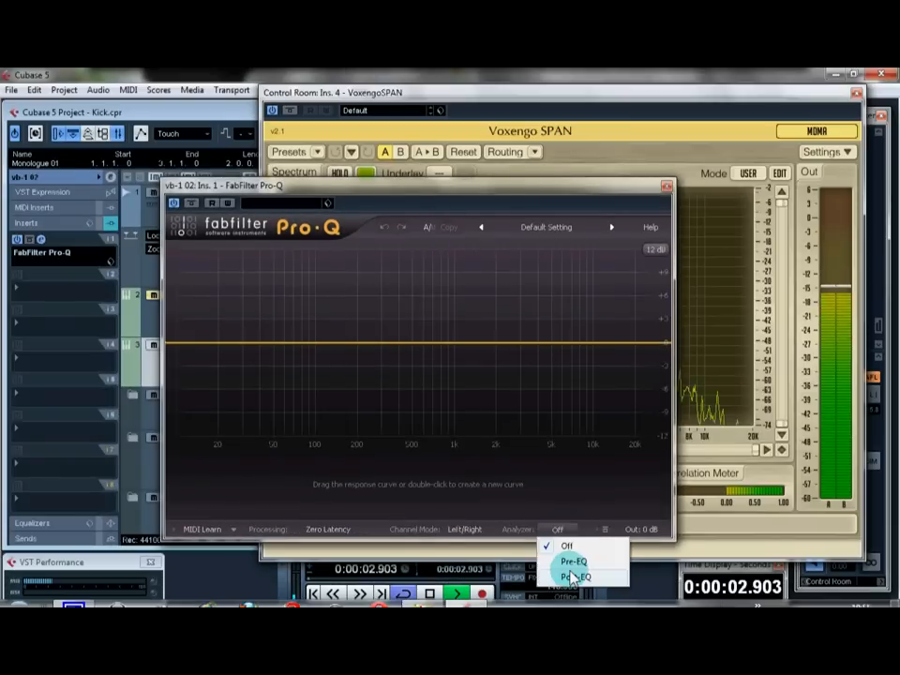
left_click(572, 574)
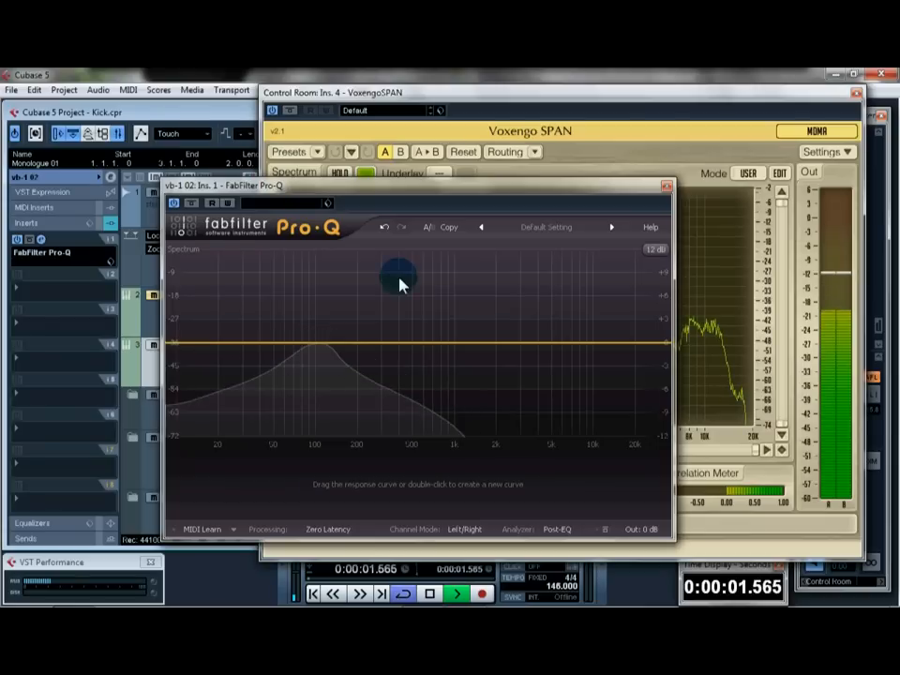
Create three Pro-Q bell boosts: about 76 Hz at +15.8 dB, one near 650 Hz, and about 2.2 kHz at +21 dB
left_click_drag(359, 340, 356, 271)
left_click_drag(401, 297, 430, 240)
left_click_drag(434, 281, 505, 276)
left_click_drag(357, 271, 380, 274)
left_click_drag(348, 284, 297, 297)
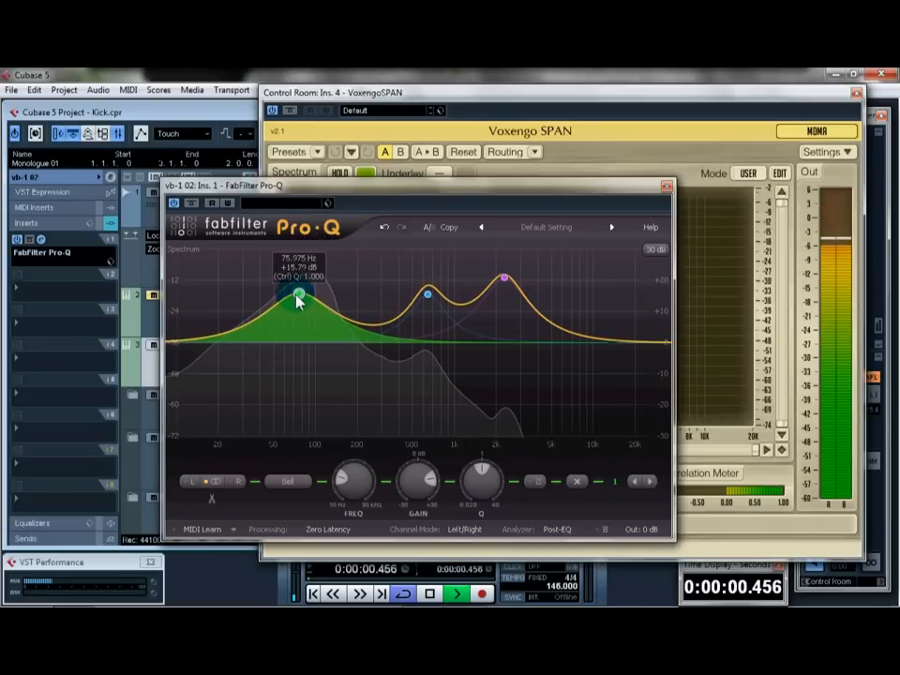
Add two more Pro-Q bell boosts near 216 Hz and 6 kHz, and slightly lower the 76 Hz band
left_click(357, 325)
left_click_drag(357, 324, 362, 298)
left_click_drag(306, 297, 310, 304)
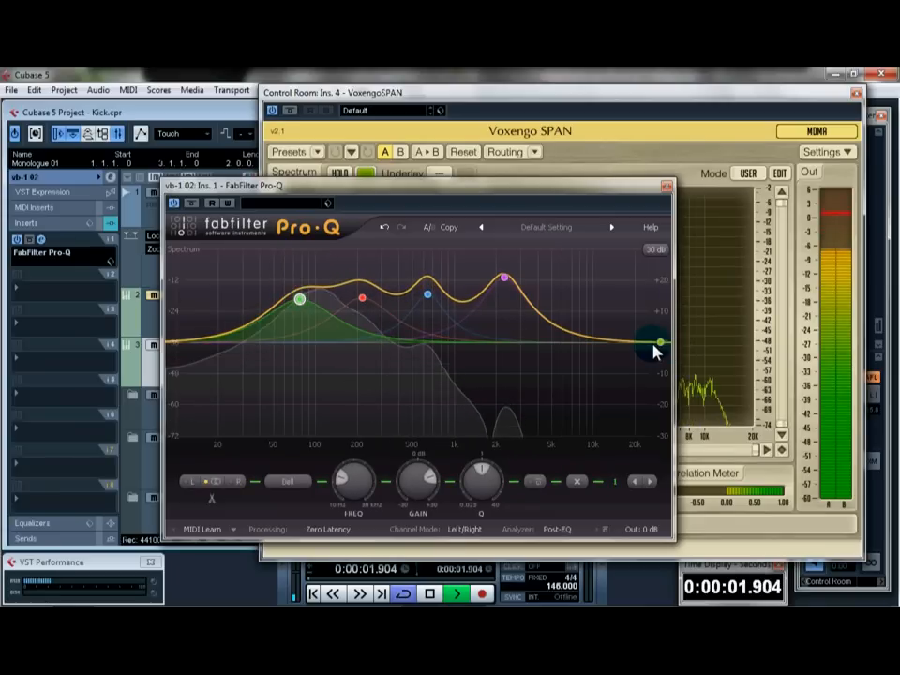
left_click_drag(560, 330, 563, 305)
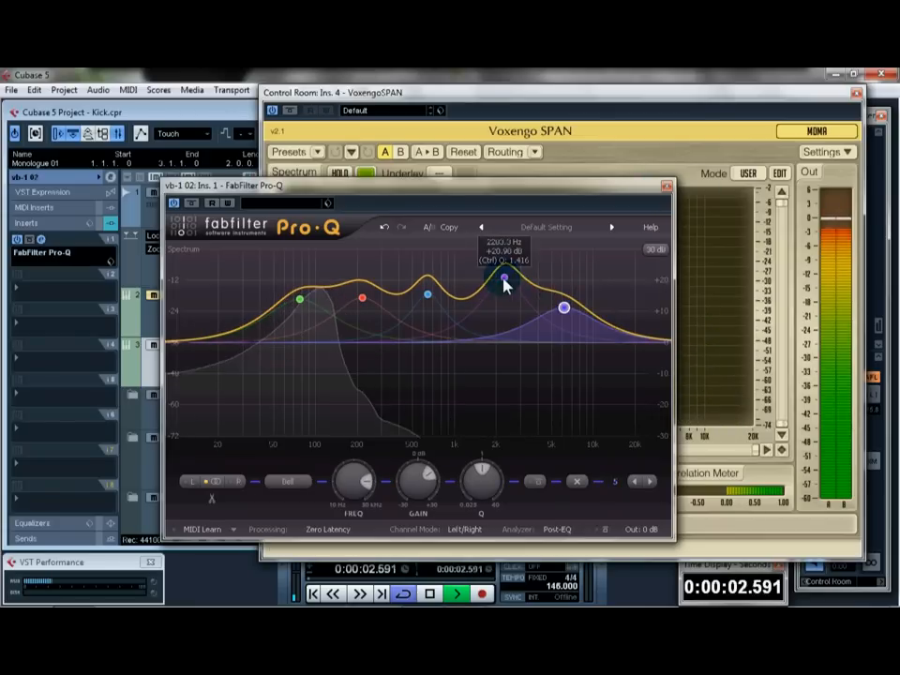
Retune Pro-Q's bands to about 80.5 Hz at +14.7 dB, 216 Hz at +13.3 dB, 2.2 kHz at +16 dB and 5.7 kHz at +27 dB
left_click_drag(506, 281, 503, 298)
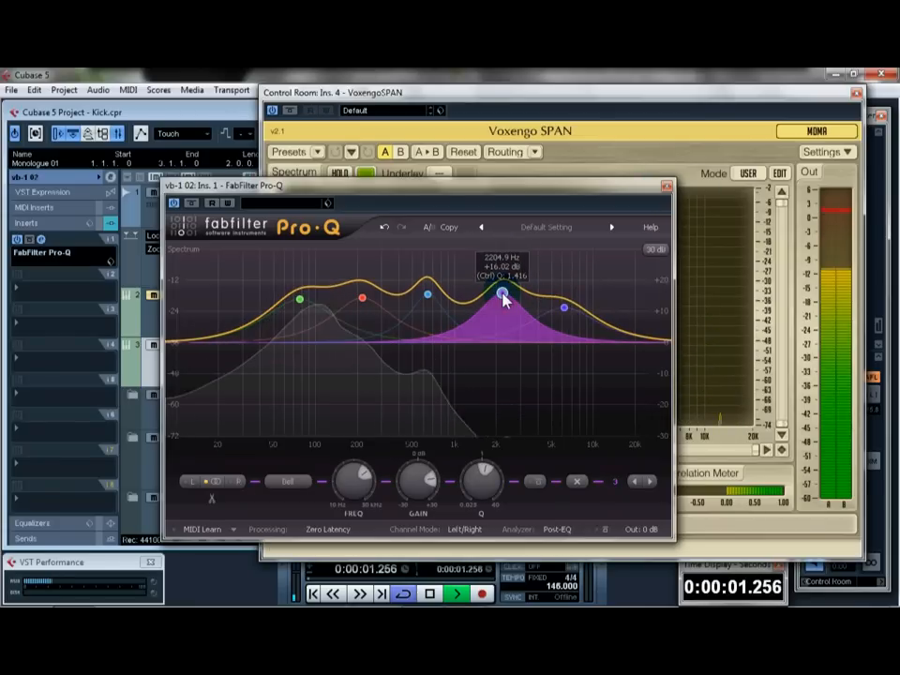
left_click_drag(565, 309, 562, 265)
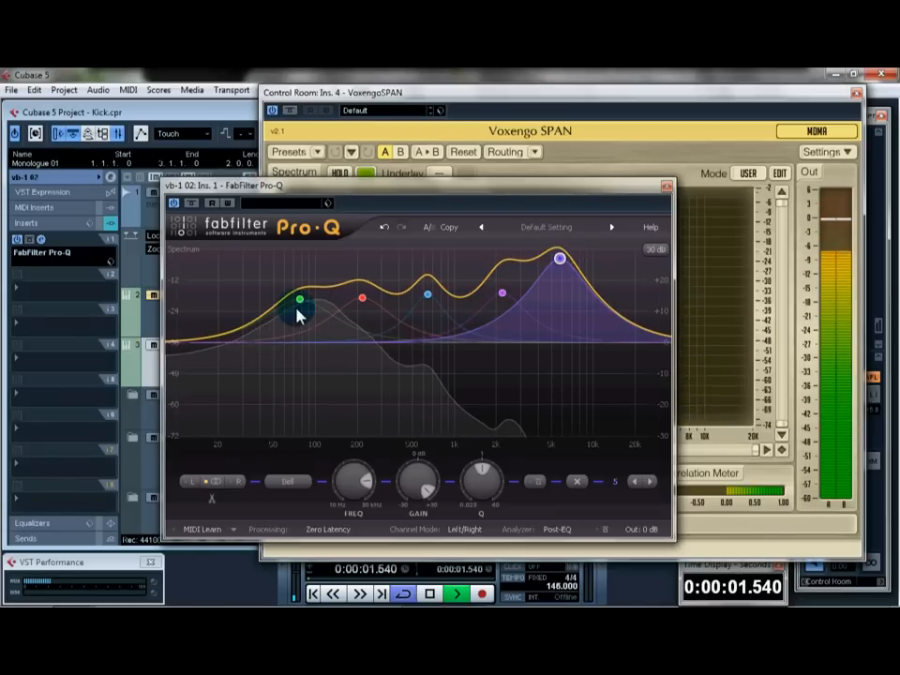
mouse_move(299, 306)
left_mouse_down()
mouse_move(287, 288)
mouse_move(313, 304)
mouse_move(302, 303)
left_mouse_up()
left_click(364, 303)
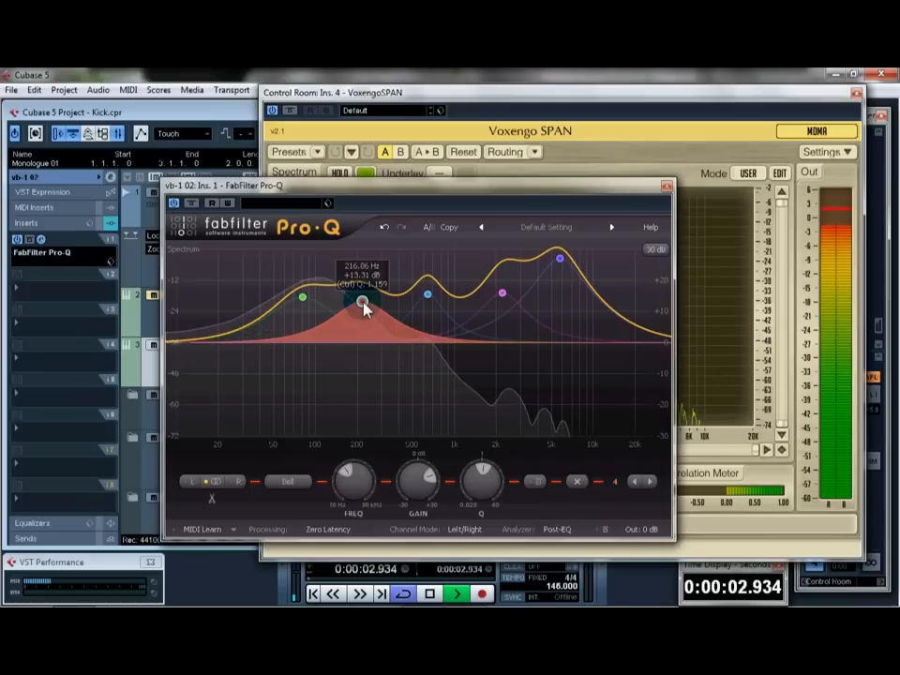
Insert Oxford Limiter Native in the second slot of vb-1 02, set its input gain slightly above +3 dB and close it
left_click(38, 274)
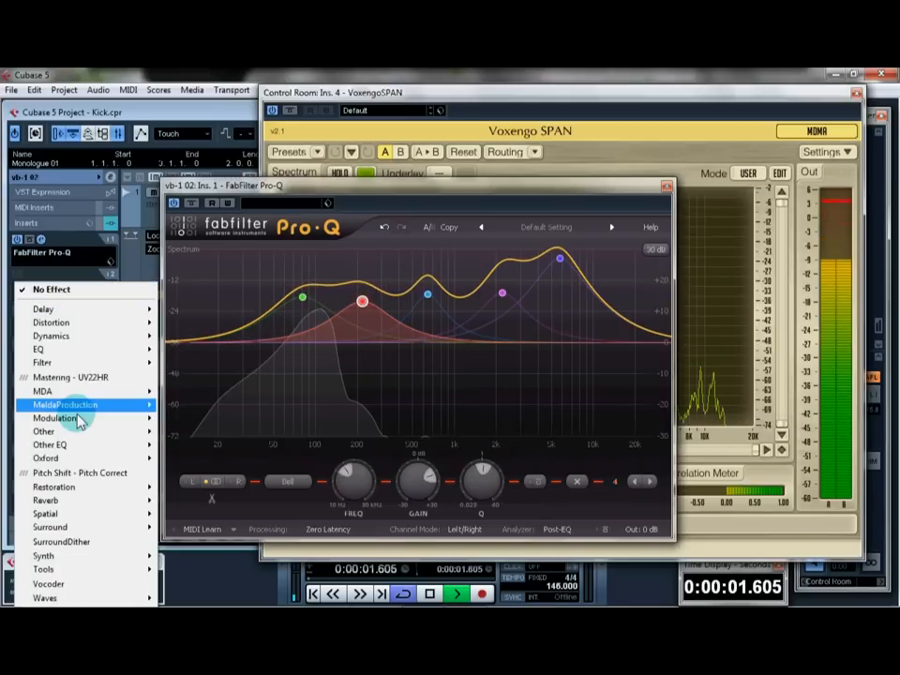
mouse_move(82, 460)
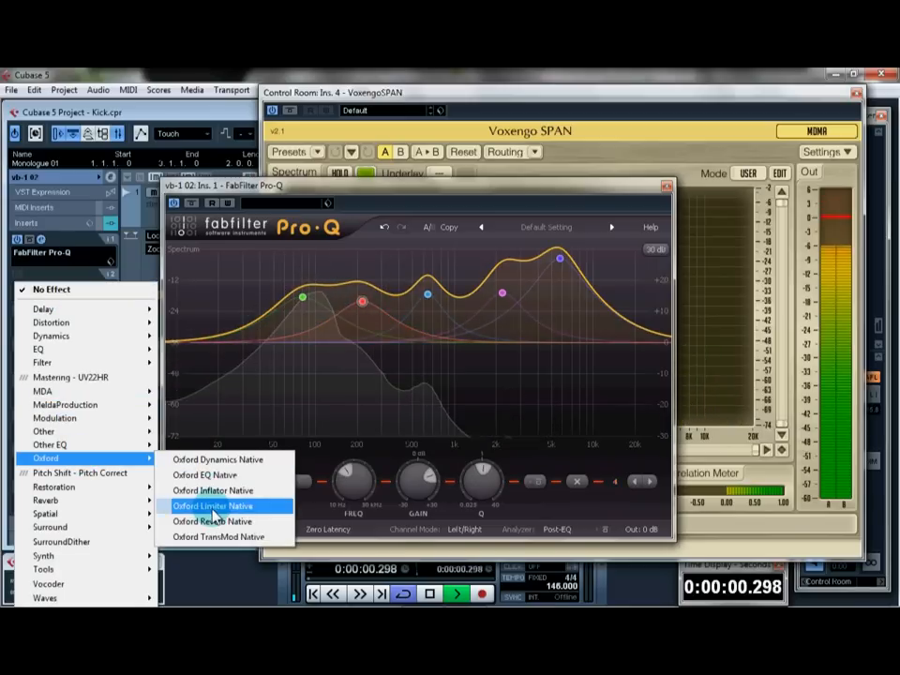
left_click(220, 505)
mouse_move(262, 352)
left_mouse_down()
mouse_move(263, 319)
mouse_move(264, 347)
left_mouse_up()
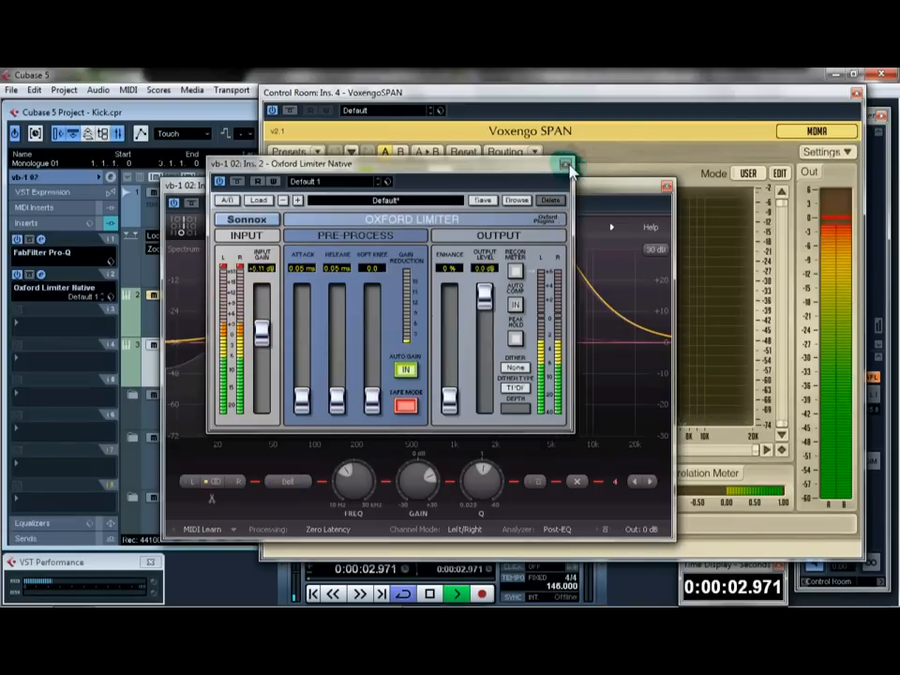
left_click_drag(256, 349, 261, 351)
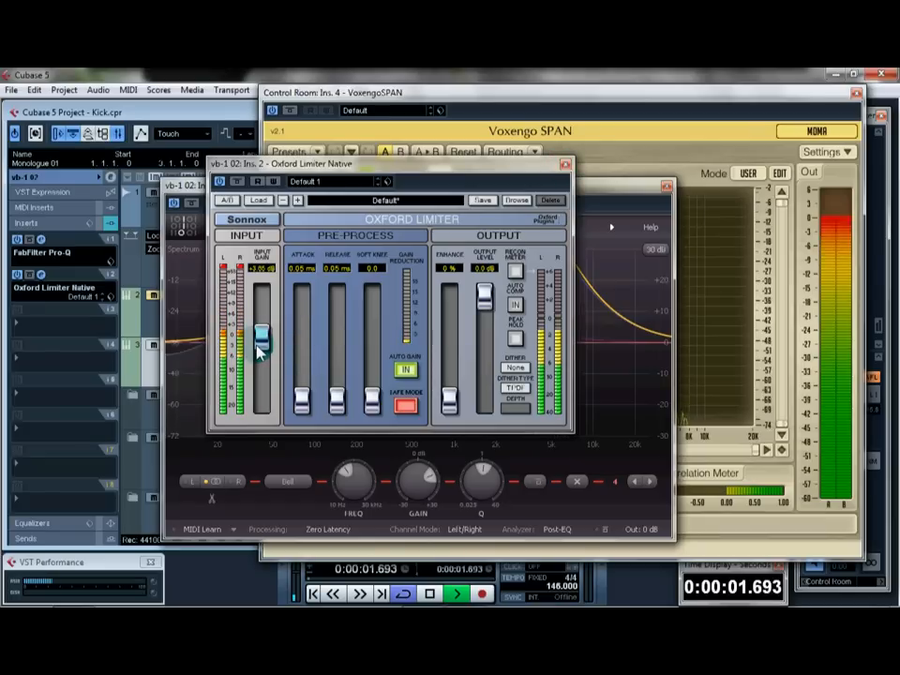
left_click(566, 166)
Lower Pro-Q's 80 Hz and 216 Hz bands to about +9 dB each
left_click_drag(534, 304, 562, 260)
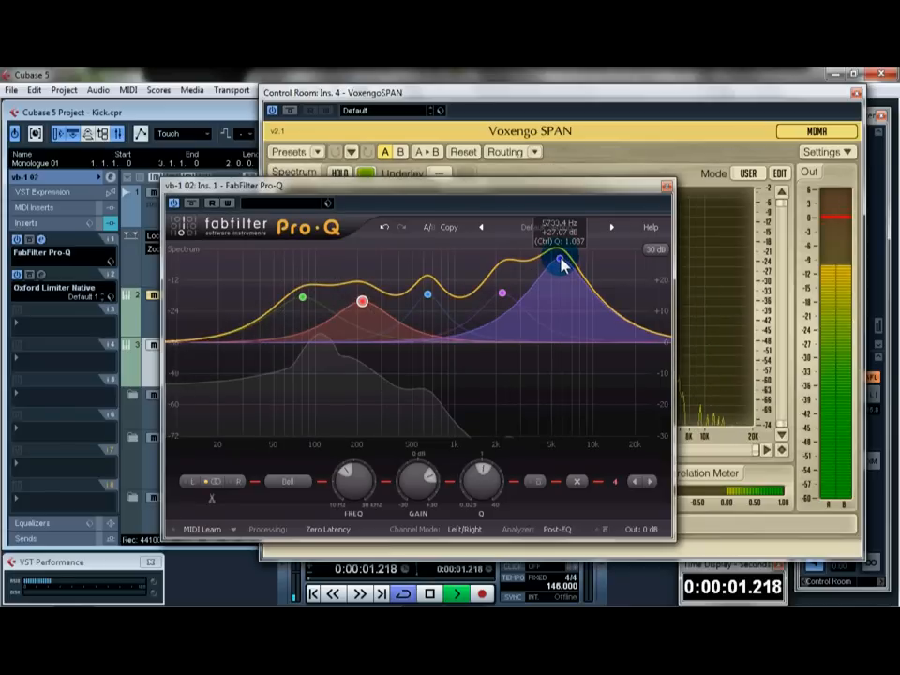
left_click(667, 186)
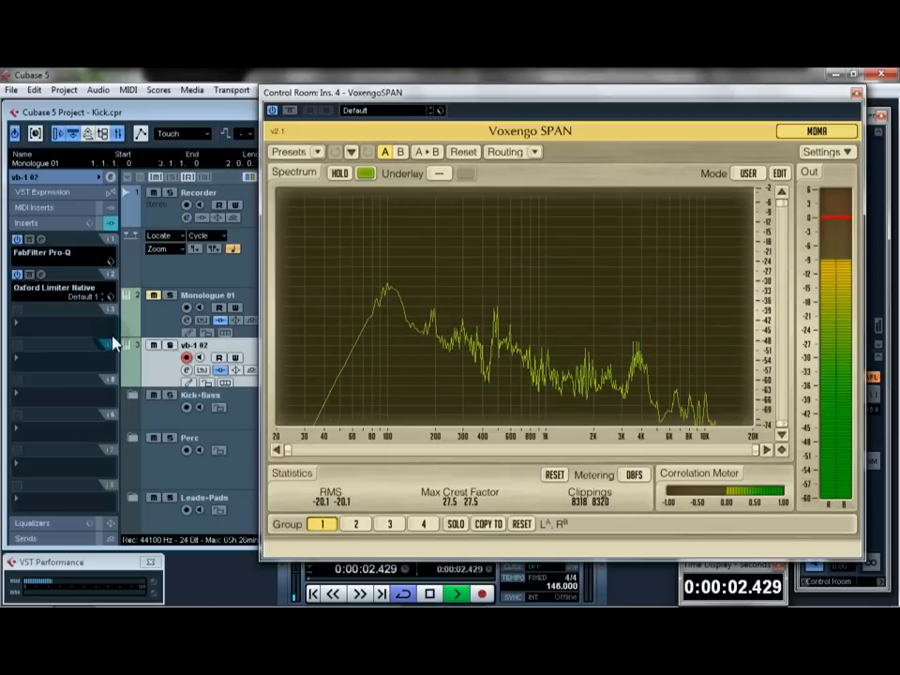
left_click(41, 241)
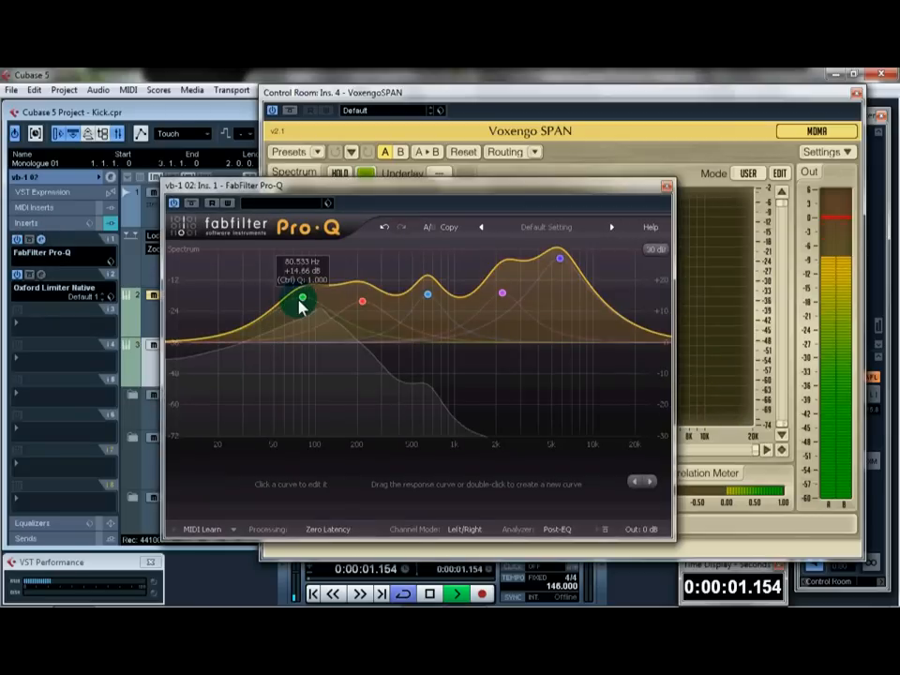
left_click_drag(302, 298, 302, 315)
left_click_drag(362, 301, 362, 315)
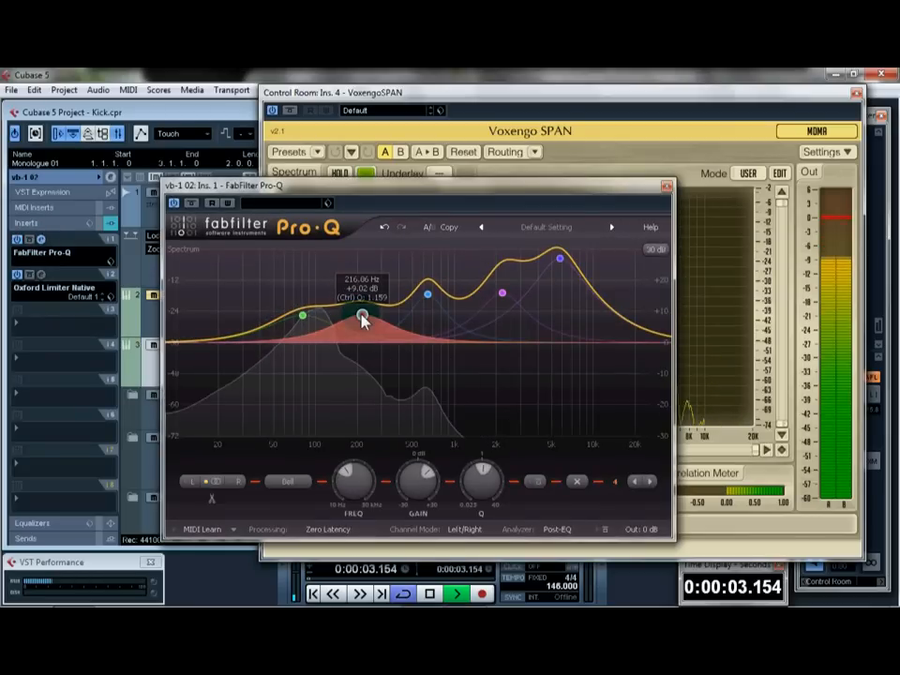
With SPAN's spectrum uncovered, move Pro-Q's 216 Hz band to about 280 Hz at +12 dB and the highest band to 5.6 kHz at +21.2 dB
left_click_drag(507, 191, 582, 402)
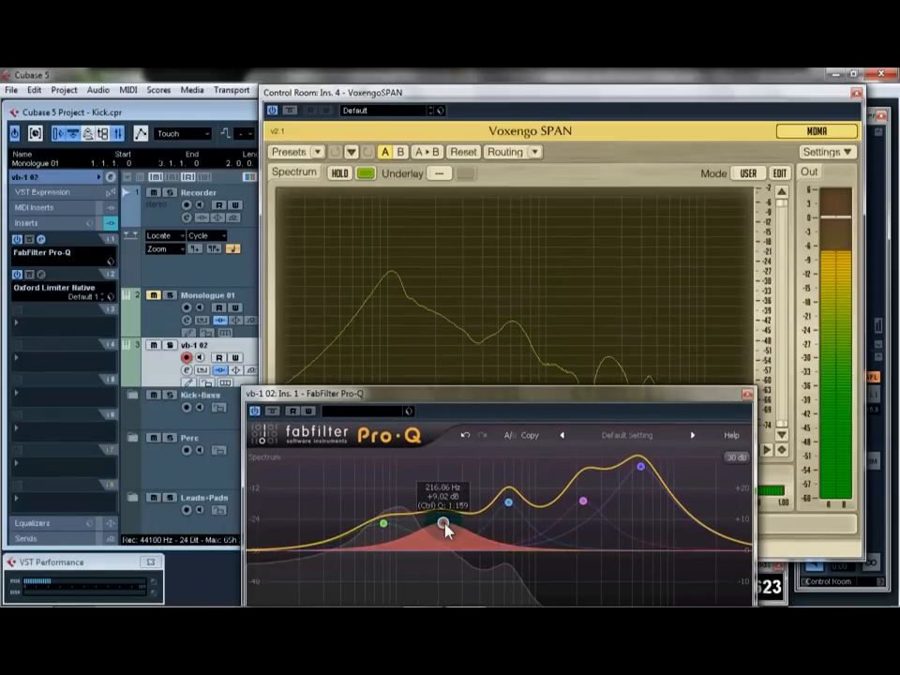
left_click_drag(445, 525, 459, 514)
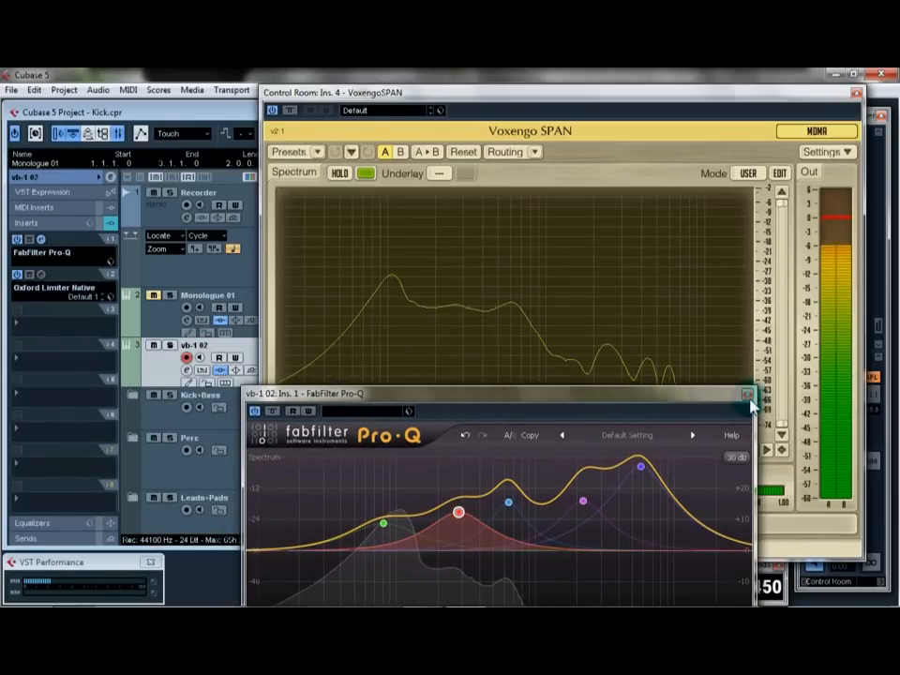
left_click_drag(642, 472, 640, 488)
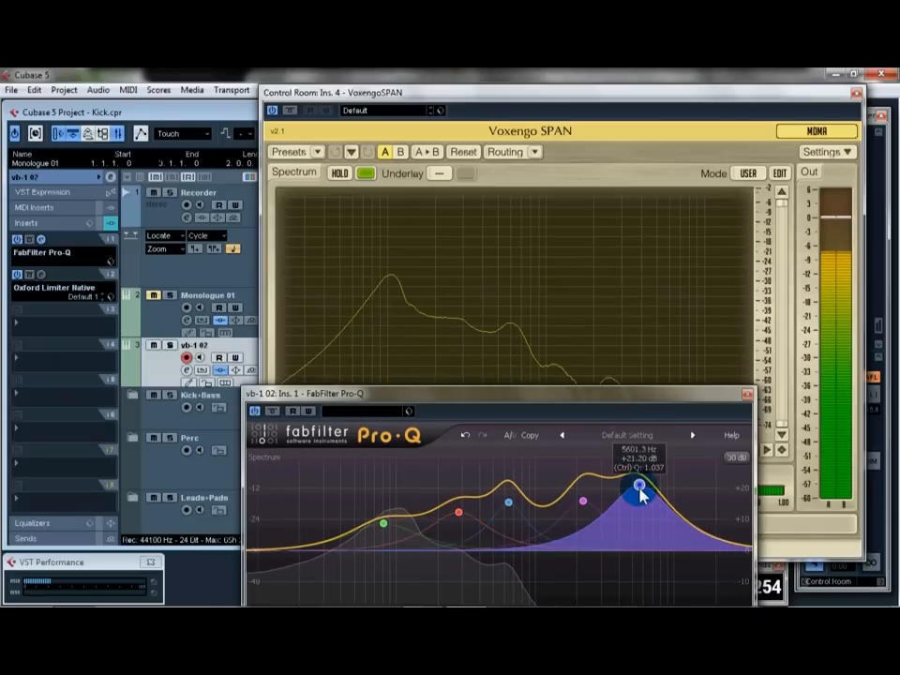
Move Pro-Q's 2.2 kHz band to about 1.57 kHz at +17.4 dB and close the equalizer
left_click_drag(584, 506, 560, 504)
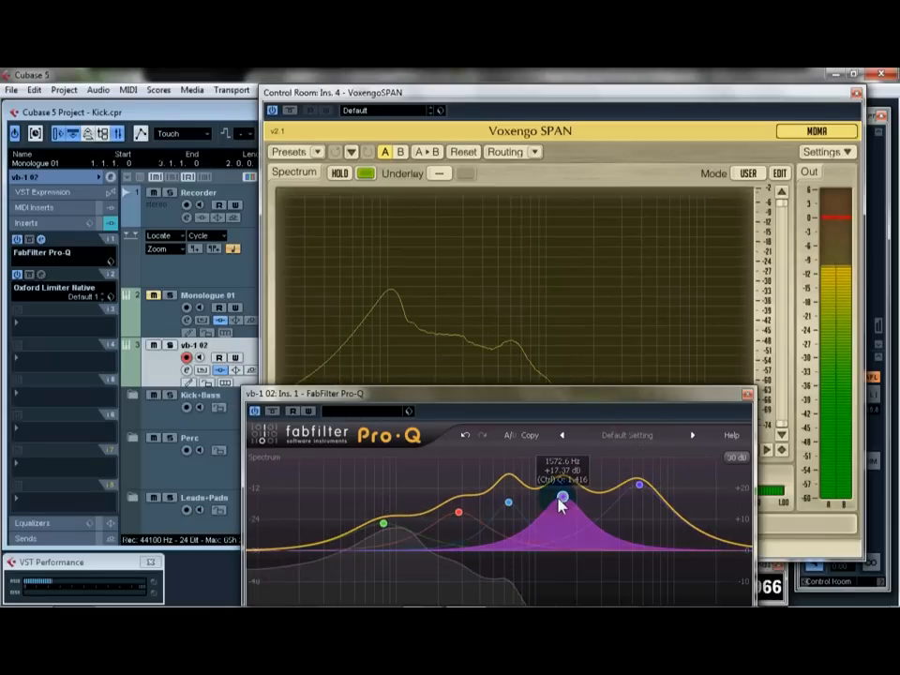
left_click(745, 399)
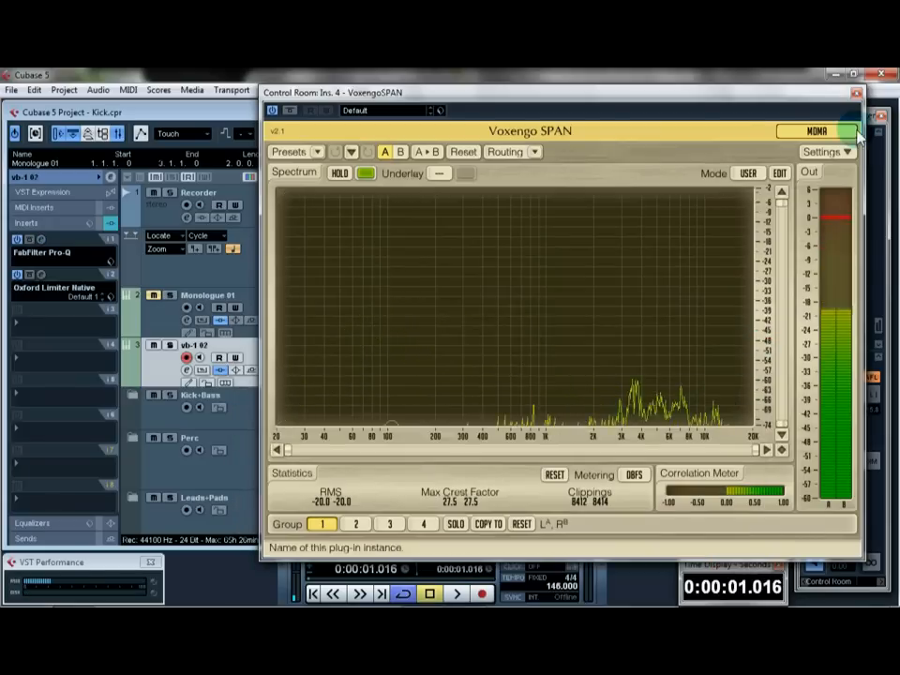
Compare the two kicks' spectra in SPAN with the track controls uncovered, and mute Monologue 01 to isolate vb-1 02
left_click_drag(775, 101, 545, 464)
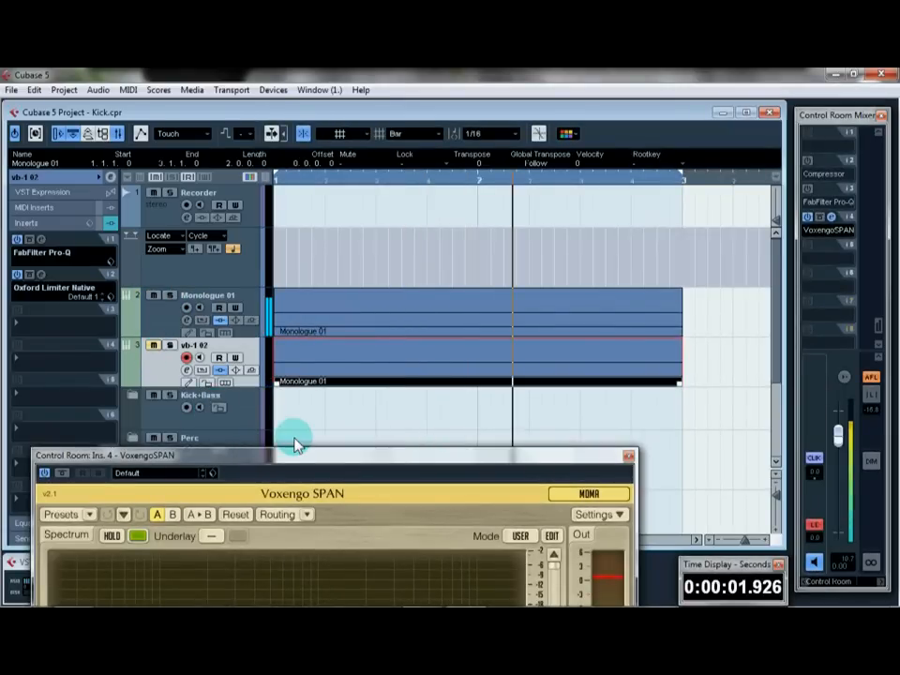
left_click_drag(295, 455, 633, 237)
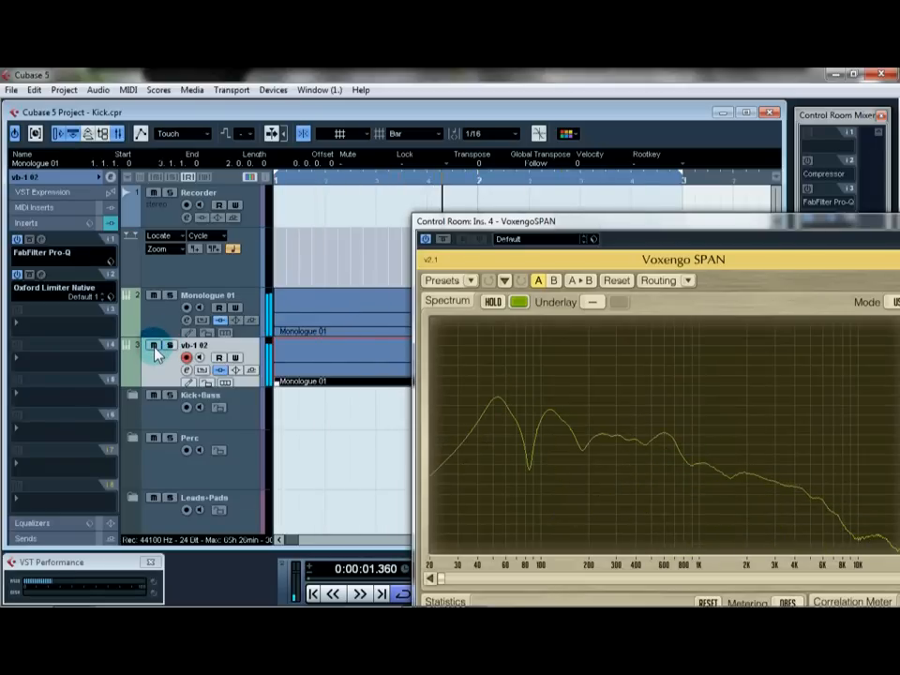
left_click_drag(760, 223, 518, 191)
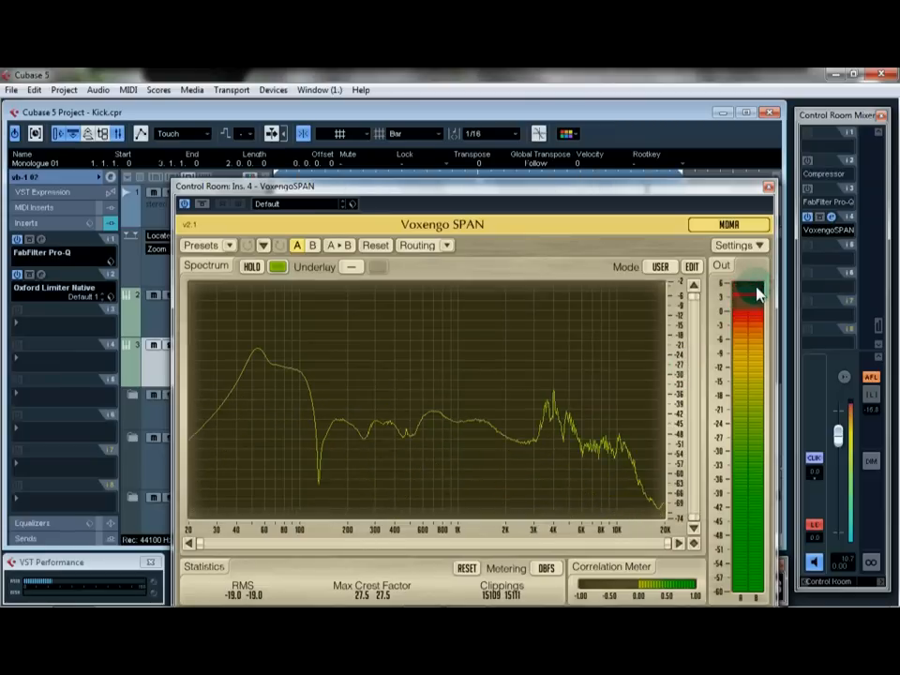
left_click_drag(477, 187, 754, 157)
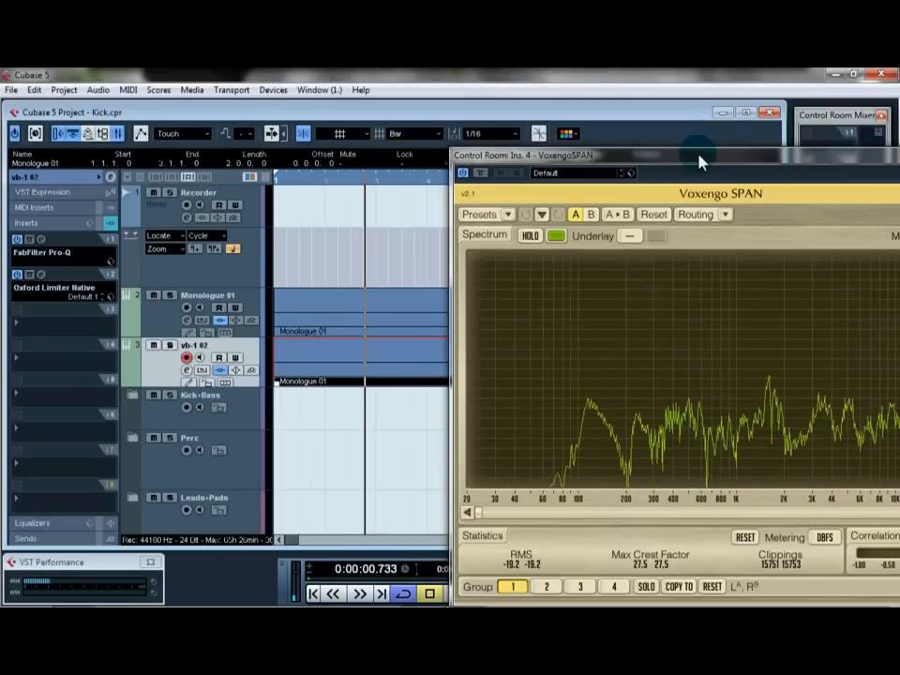
left_click_drag(700, 157, 557, 163)
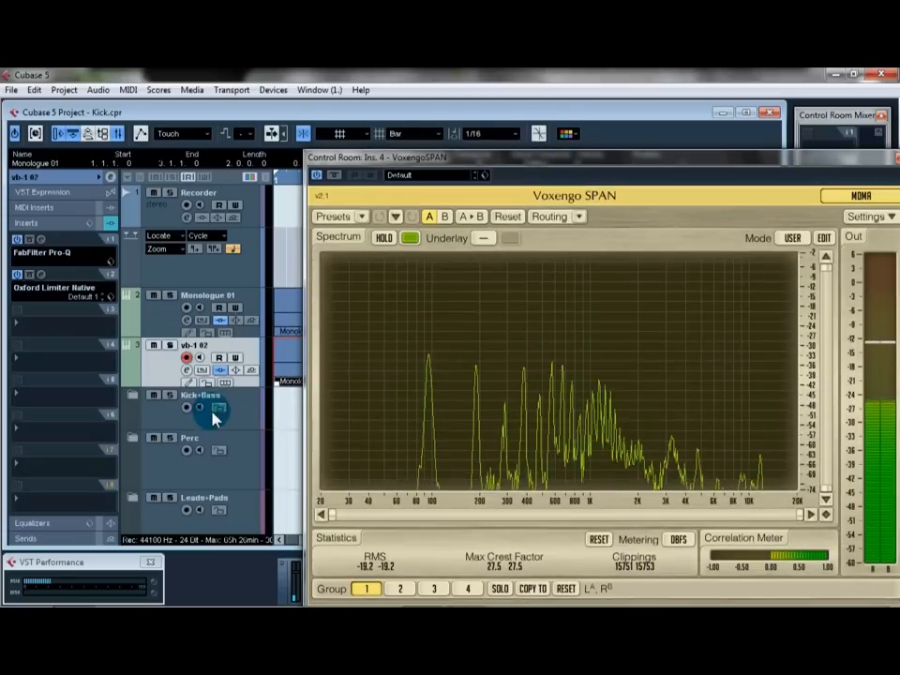
left_click(154, 295)
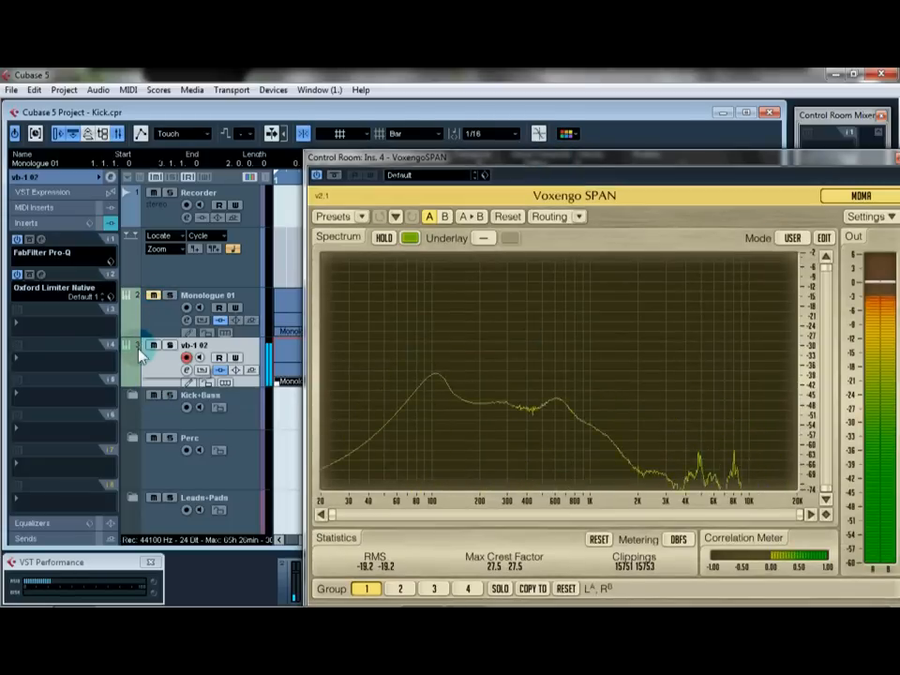
Inspect vb-1 02's Pro-53 settings beside SPAN's spectrum, close the synth and uncover the track inspector
left_click(54, 177)
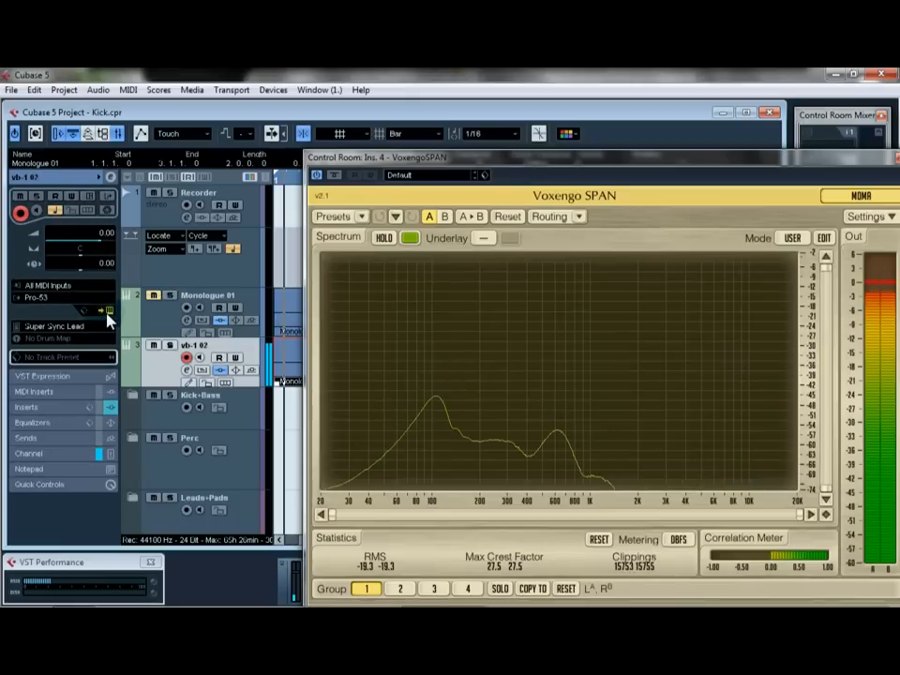
left_click(109, 310)
left_click_drag(488, 204, 225, 155)
left_click_drag(645, 163, 357, 183)
left_click_drag(319, 150, 610, 141)
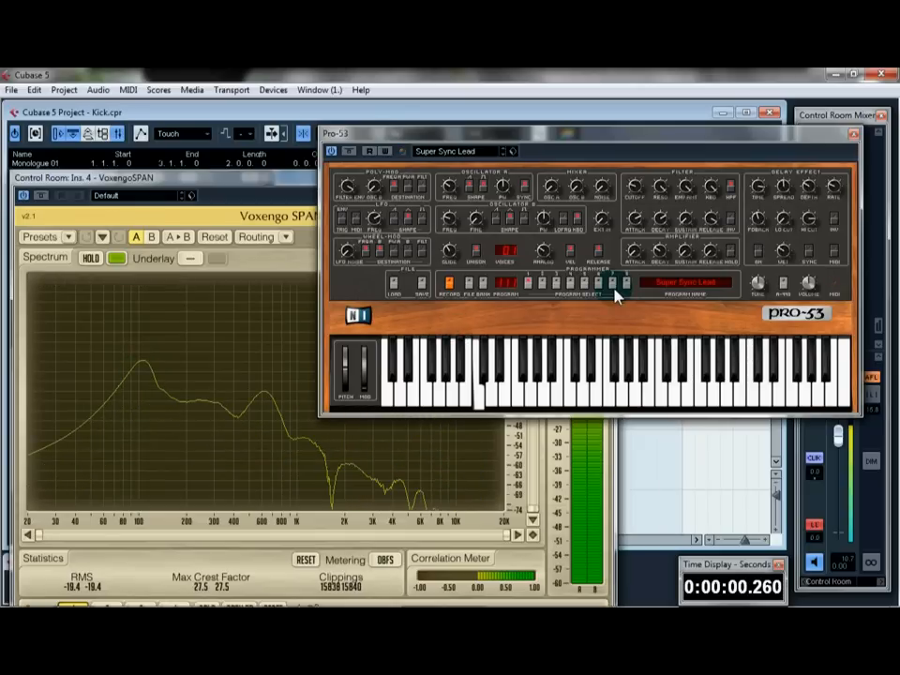
left_click(851, 141)
left_click_drag(314, 192, 603, 144)
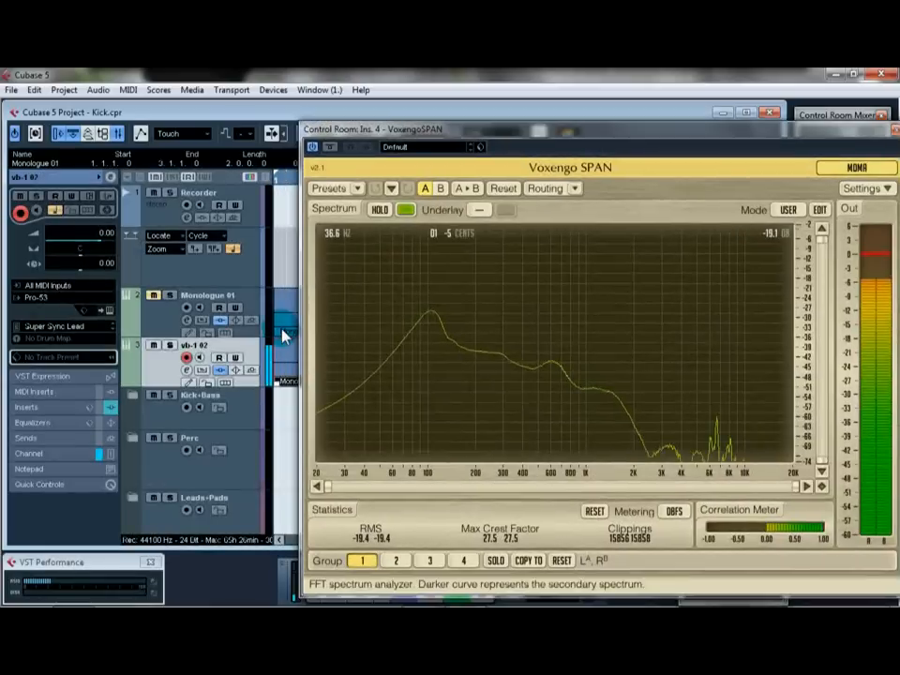
Reopen Pro-Q on vb-1 02, add a new band around 20 Hz and change its shape to Low Cut
left_click(42, 411)
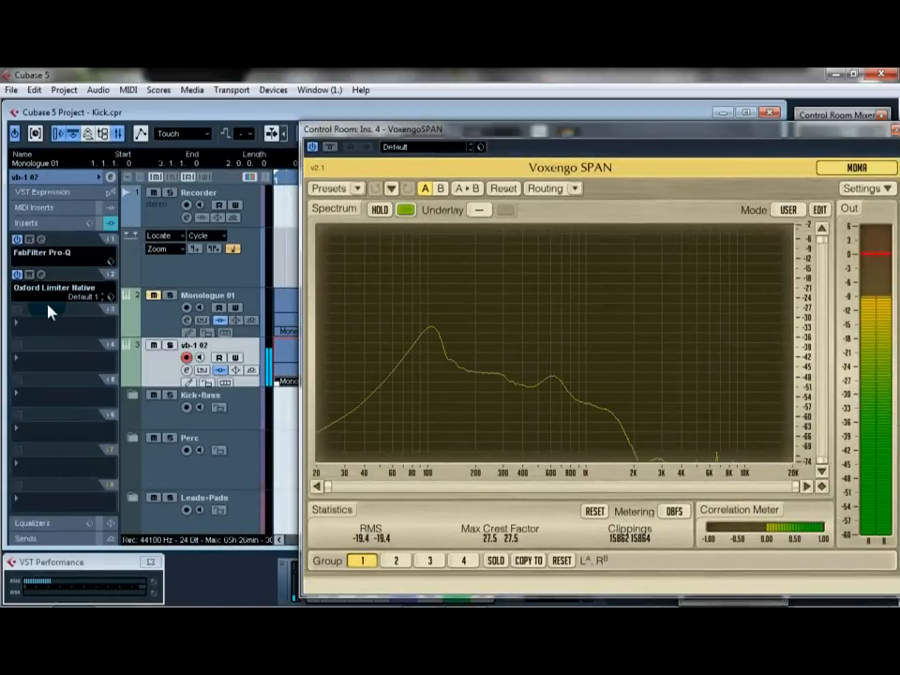
left_click(41, 241)
left_click_drag(448, 403, 437, 252)
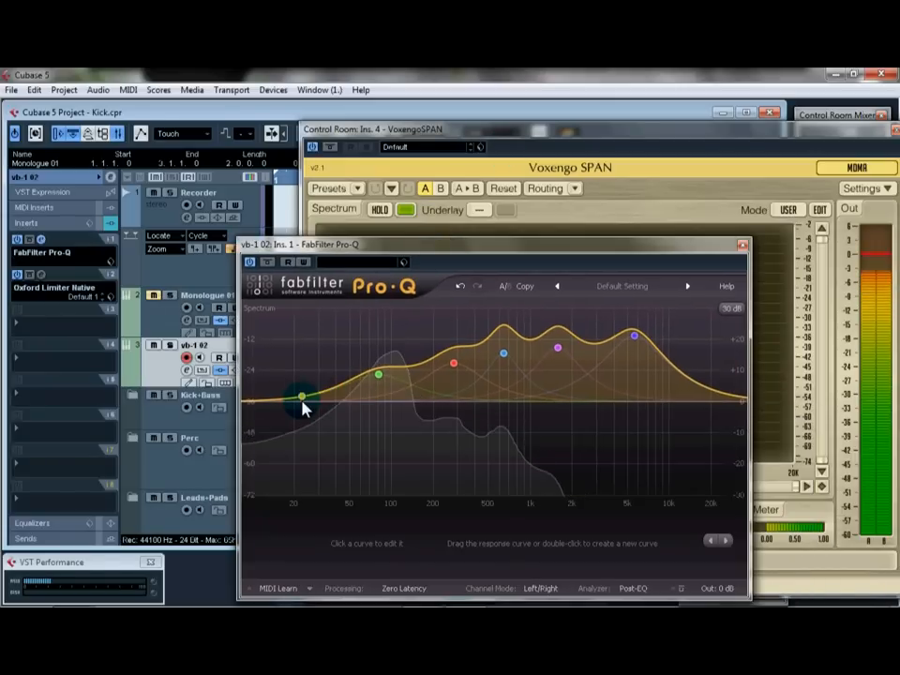
left_click_drag(301, 400, 294, 420)
left_click(349, 544)
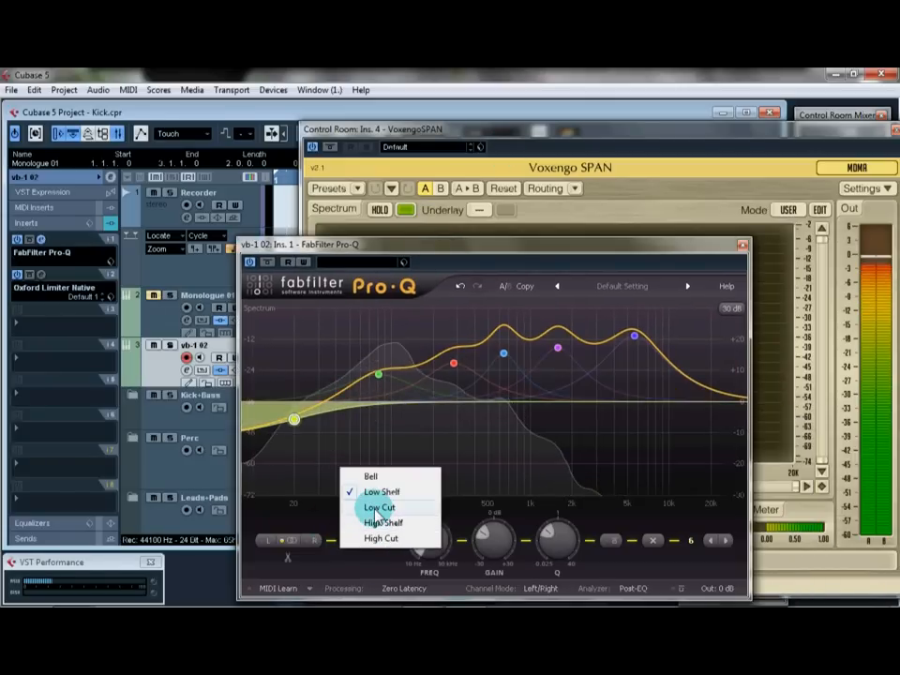
left_click(371, 511)
Give the low cut a 48 dB/oct slope, raise its frequency to slightly above 84 Hz and uncover SPAN's spectrum
left_click_drag(296, 434, 361, 402)
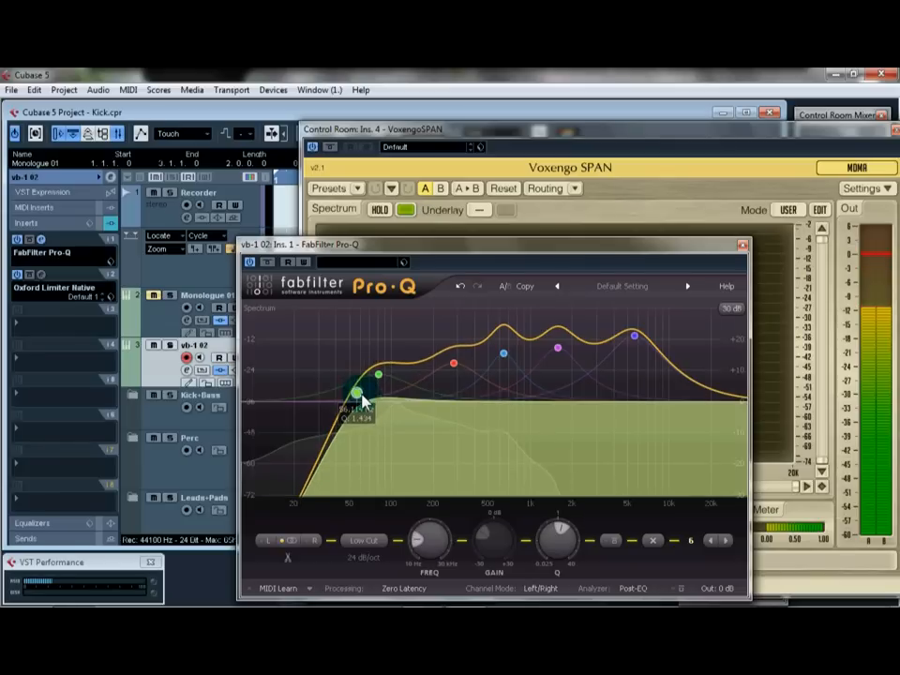
left_click(376, 559)
left_click(386, 592)
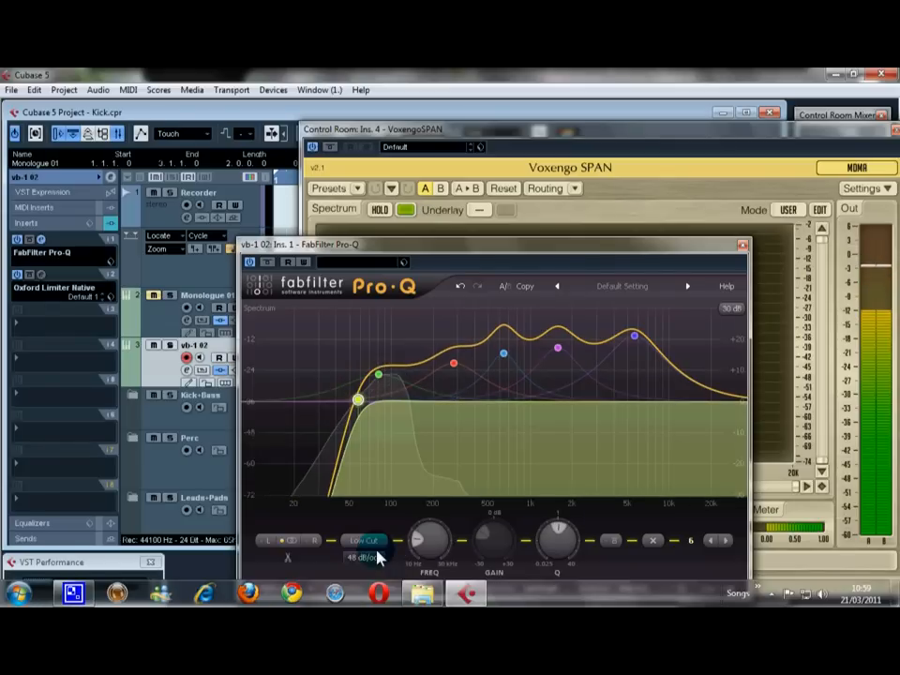
left_click_drag(362, 403, 382, 406)
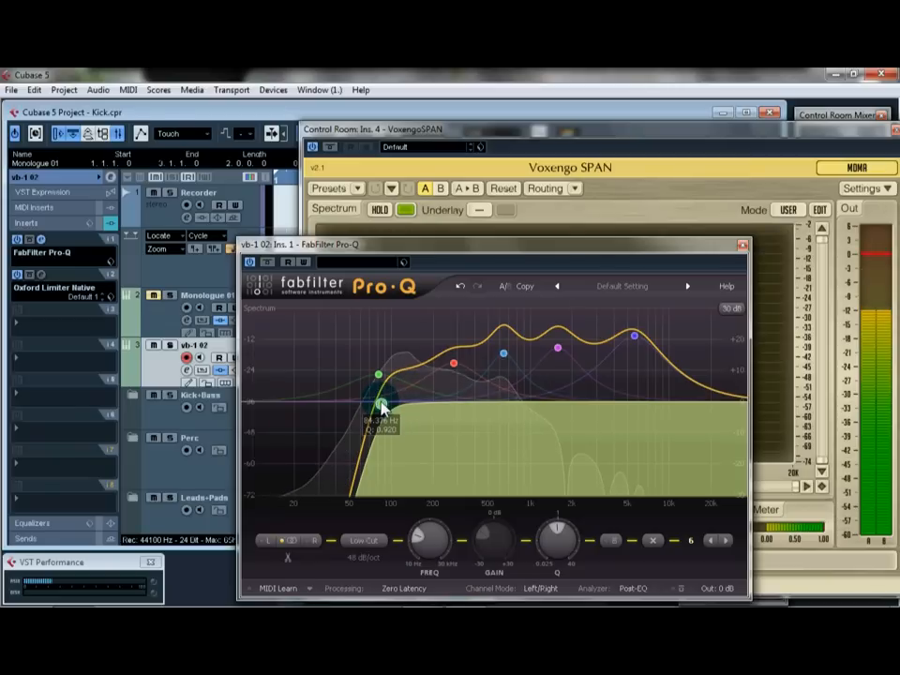
left_click_drag(459, 249, 479, 241)
mouse_move(418, 394)
left_mouse_down()
mouse_move(401, 394)
mouse_move(422, 399)
left_mouse_up()
left_click_drag(475, 236, 482, 496)
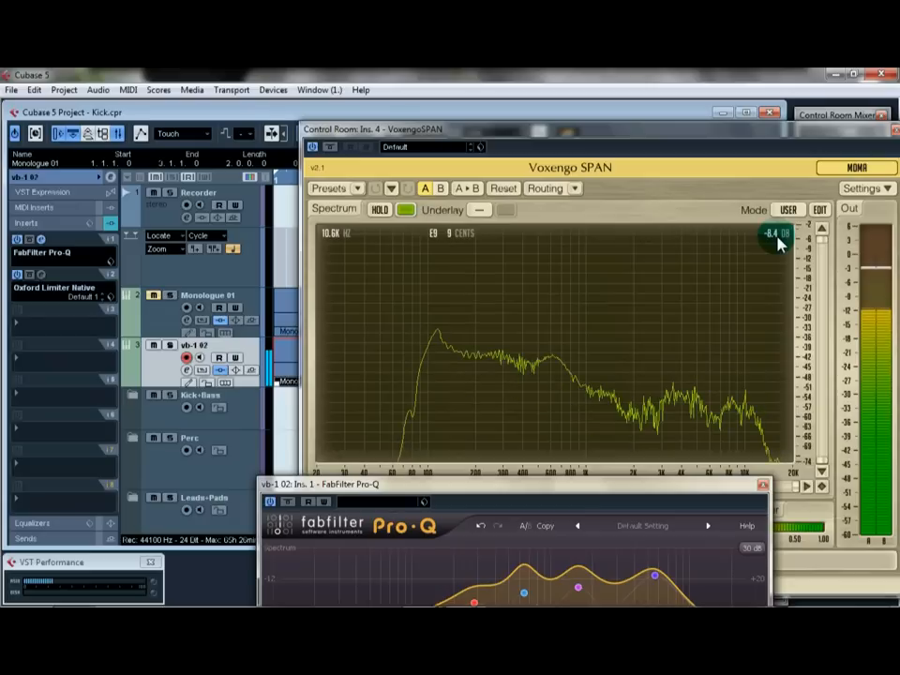
Select the Monologue 01 track and insert FabFilter Pro-Q in its third insert slot
left_click(167, 319)
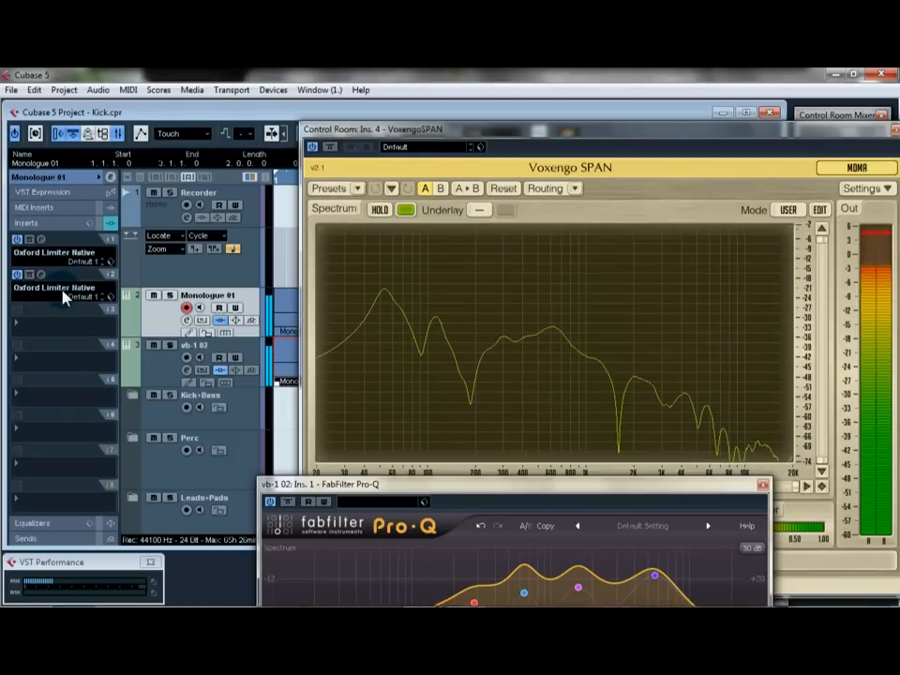
left_click(51, 325)
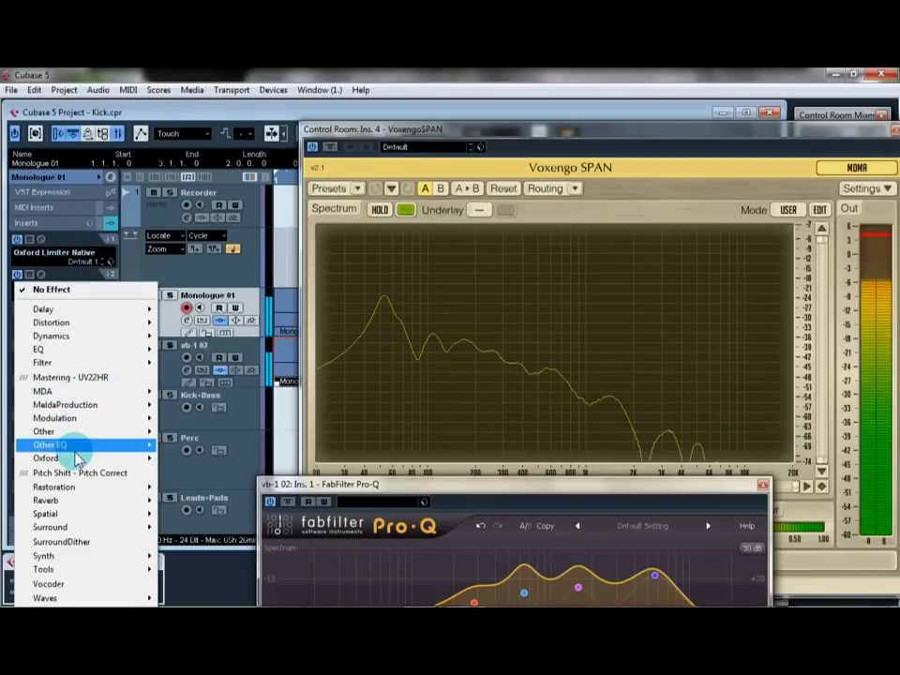
mouse_move(75, 444)
left_click(201, 446)
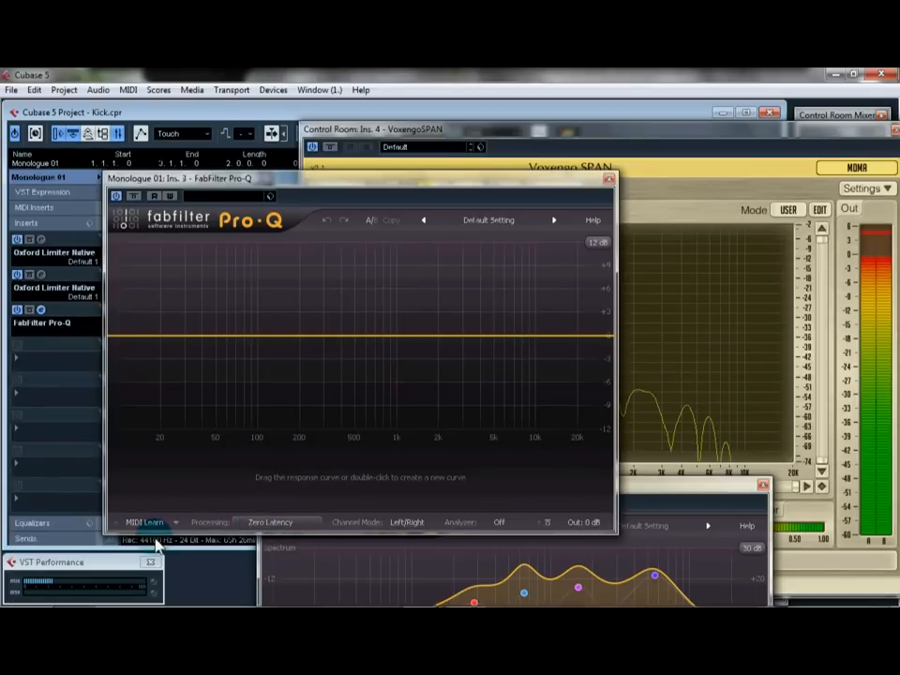
Add a High Cut band in Monologue 01's Pro-Q and lower its frequency to just below 100 Hz
left_click_drag(347, 337, 335, 382)
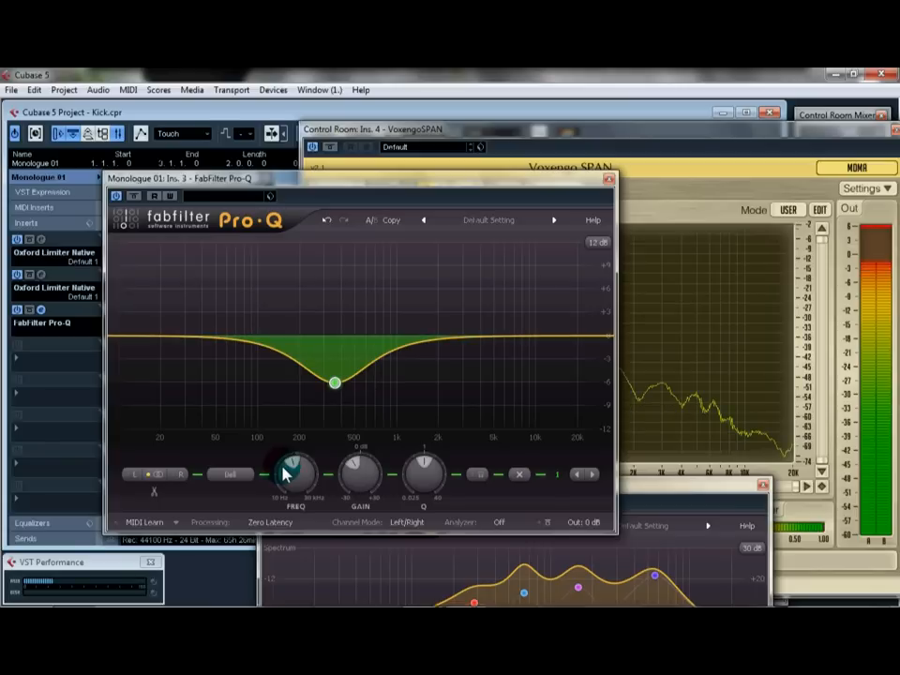
left_click(234, 475)
left_click(248, 554)
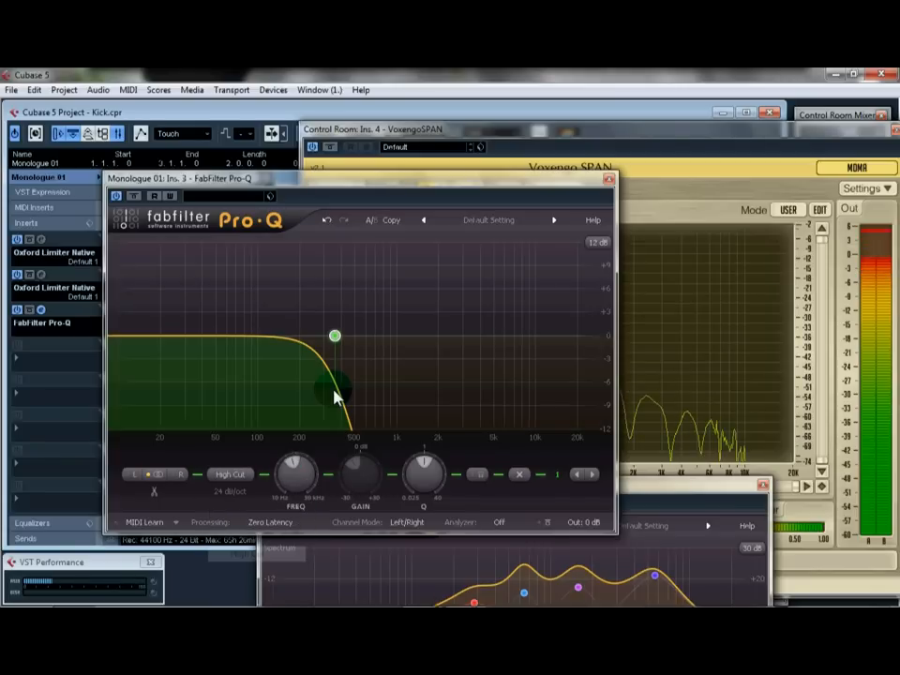
left_click_drag(336, 336, 282, 342)
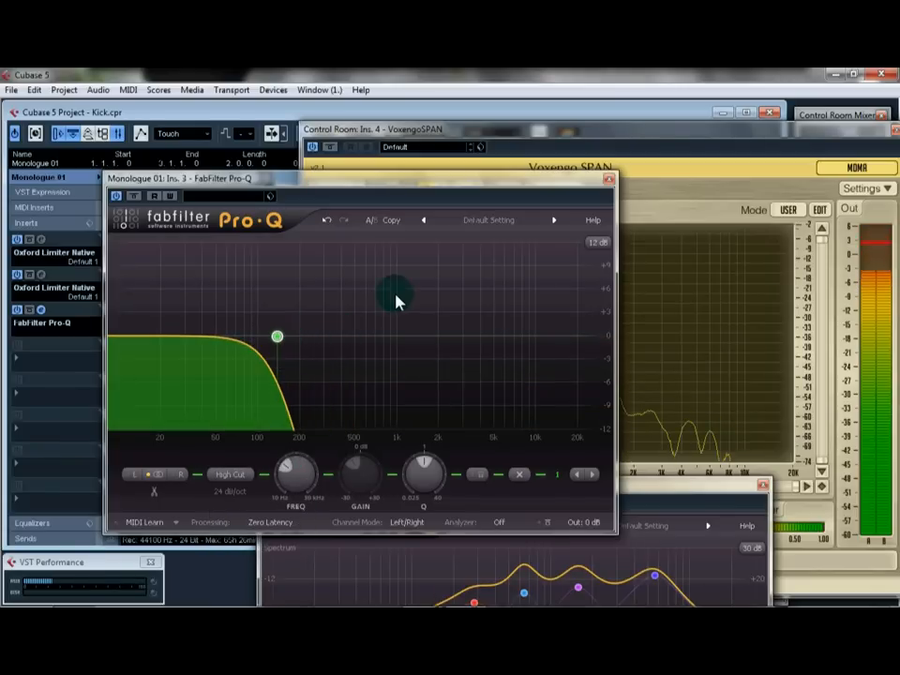
left_click_drag(532, 187, 665, 311)
left_click_drag(396, 461, 369, 466)
Set the input gain of Monologue 01's second Oxford Limiter to about +13.1 dB and close the limiter
left_click(41, 274)
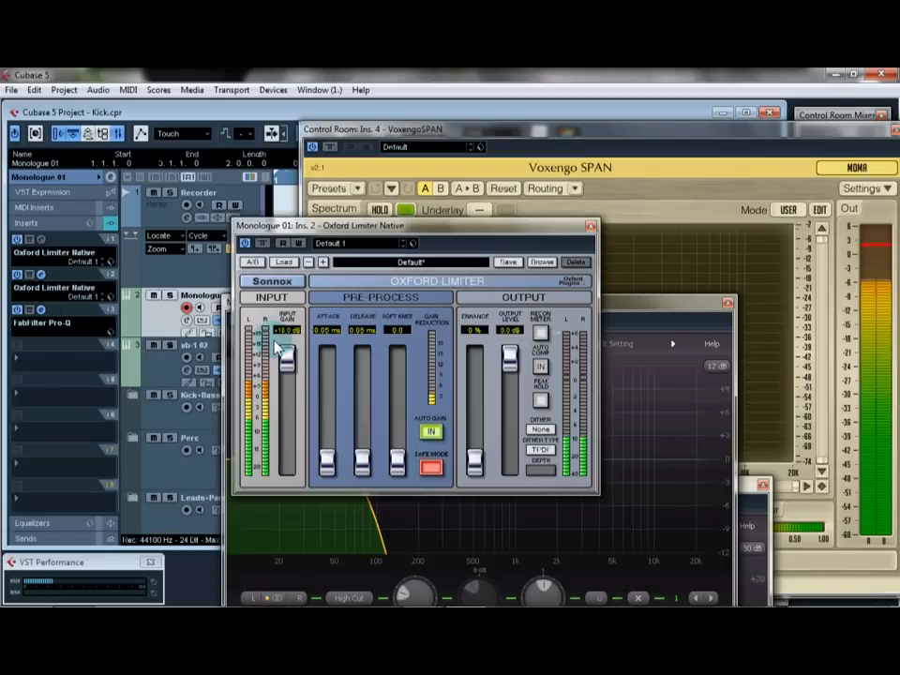
left_click_drag(287, 374, 287, 383)
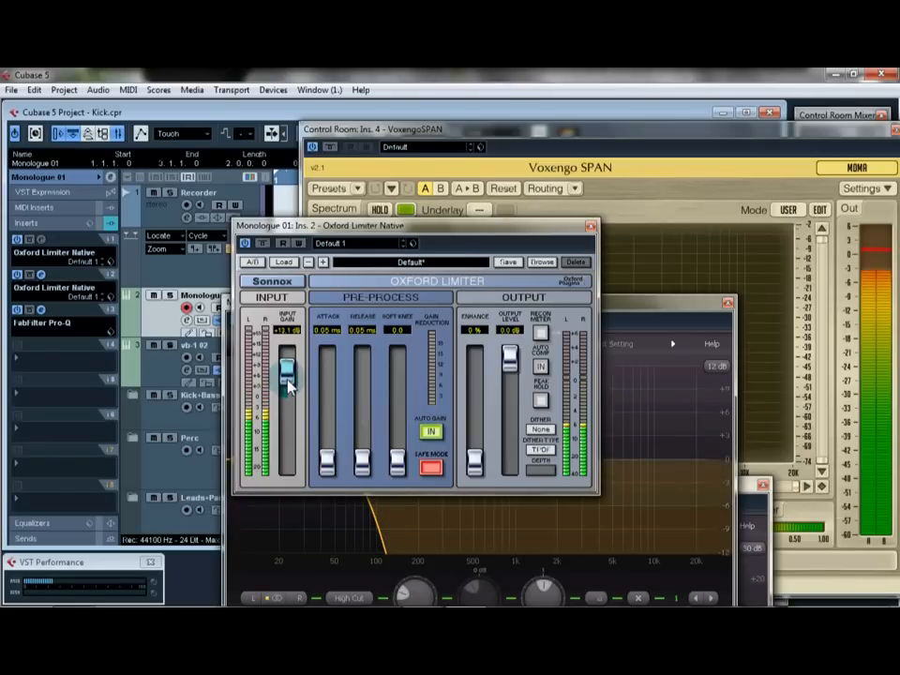
left_click(592, 228)
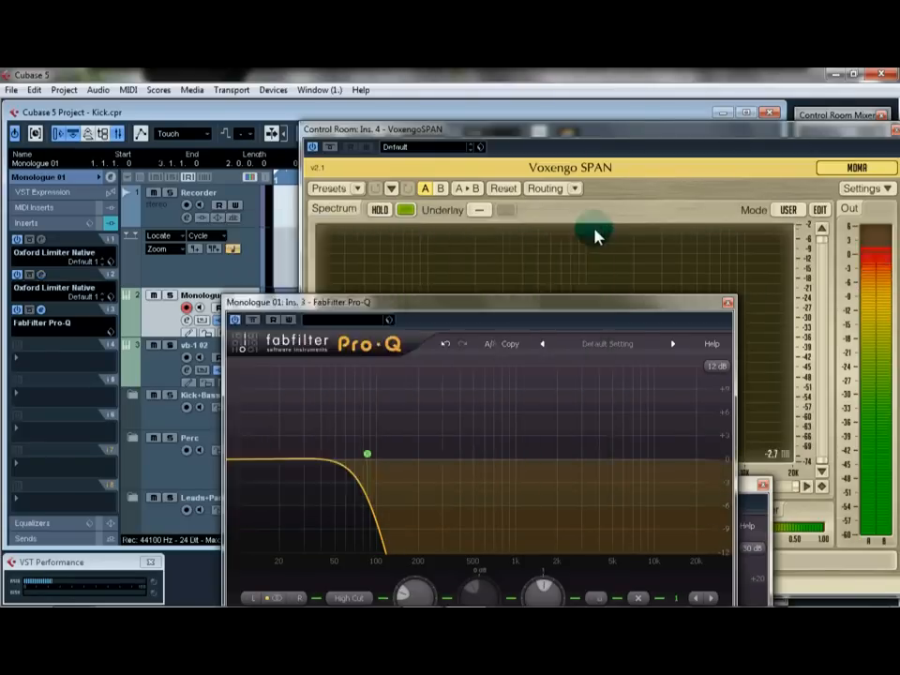
Close both Pro-Q windows, view the combined kick's spectrum in SPAN and close the analyzer
left_click(728, 303)
left_click(763, 485)
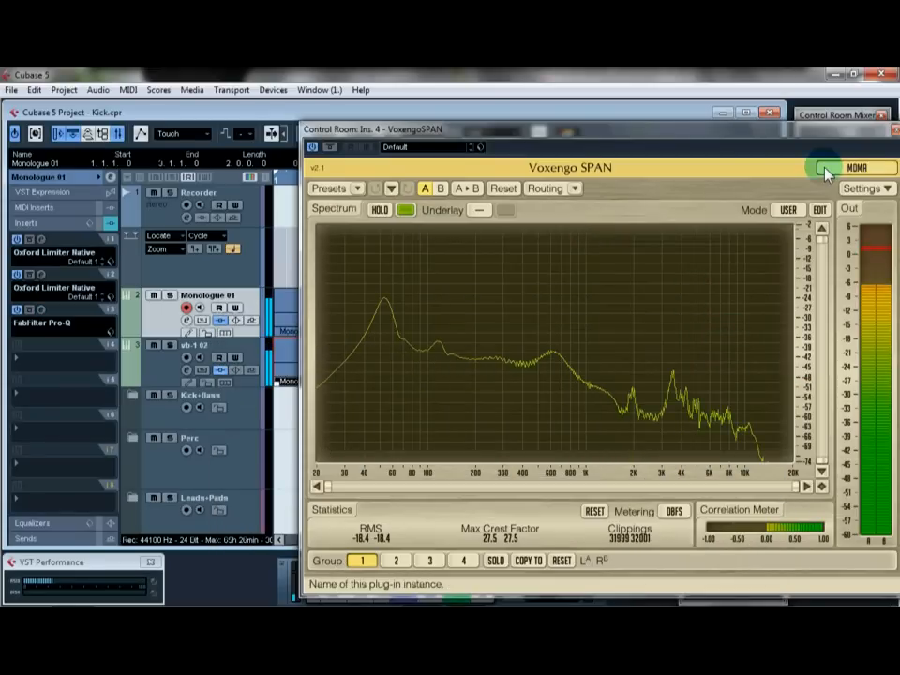
left_click_drag(834, 136, 635, 132)
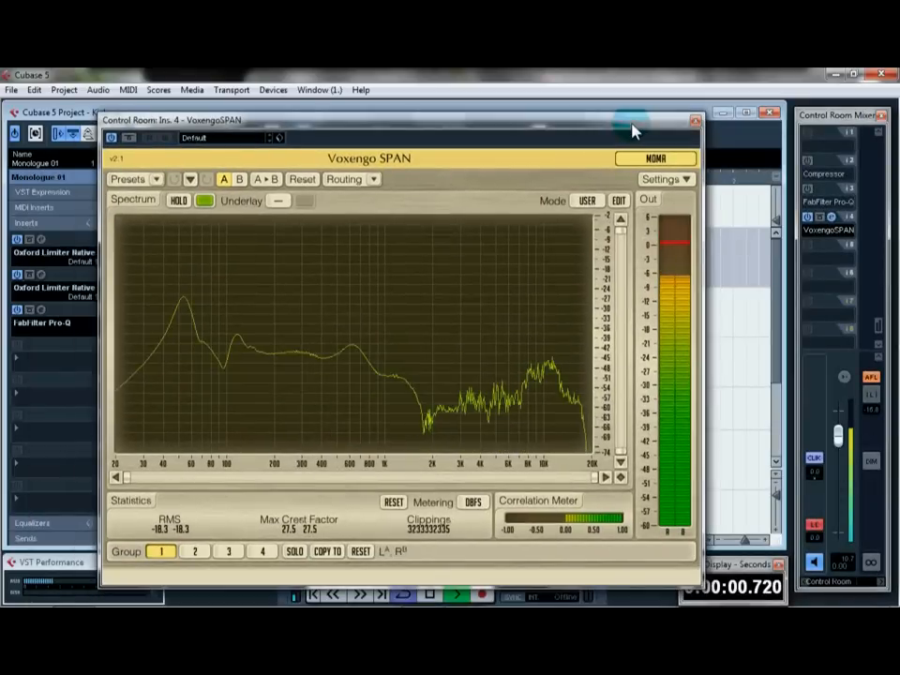
left_click(695, 120)
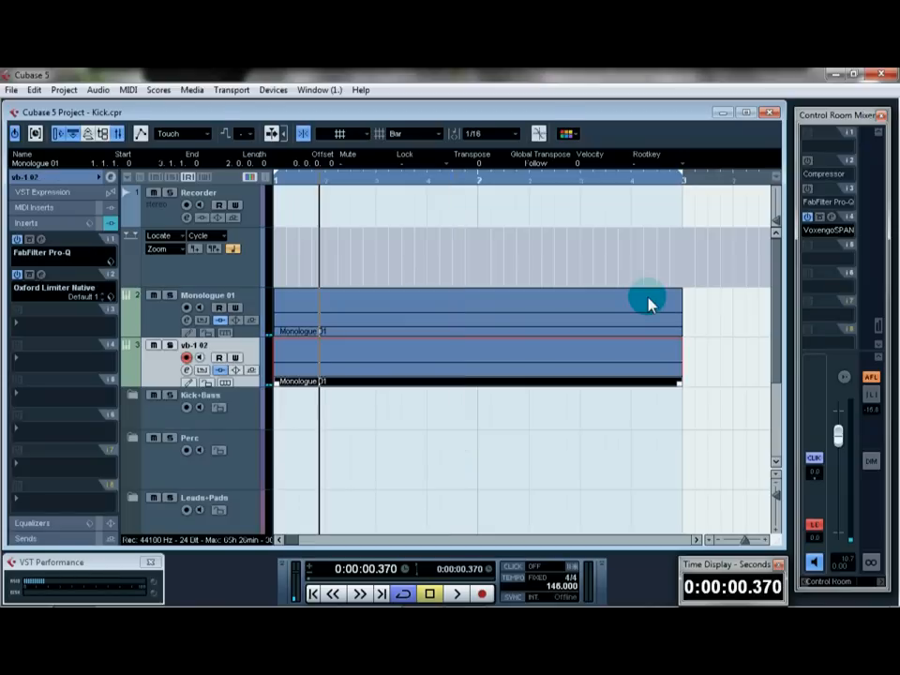
Audition both kick tracks together, and reopen vb-1 02's Pro-53 while the loop plays
key("space")
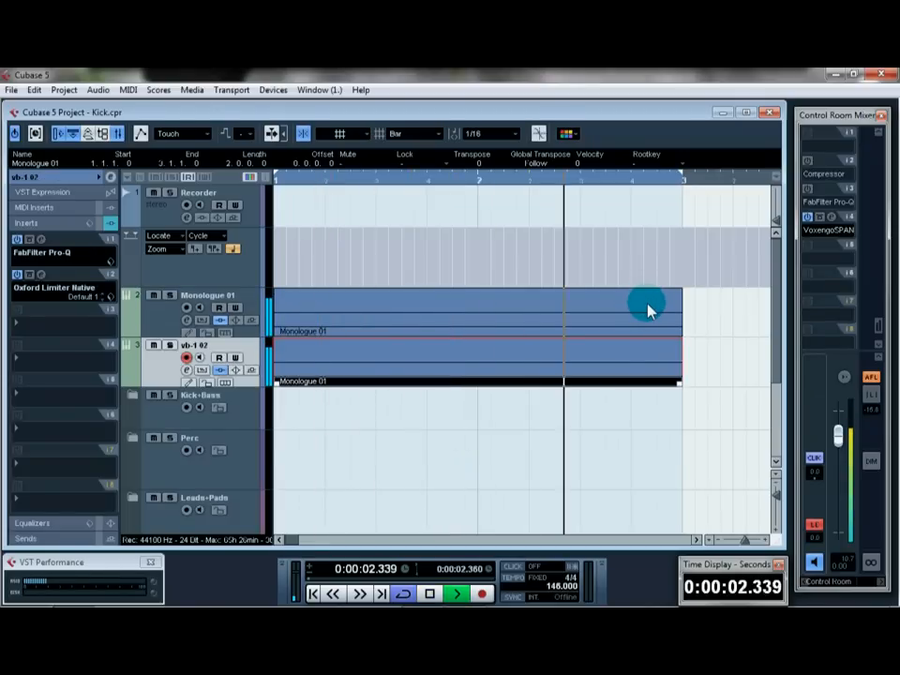
key("space")
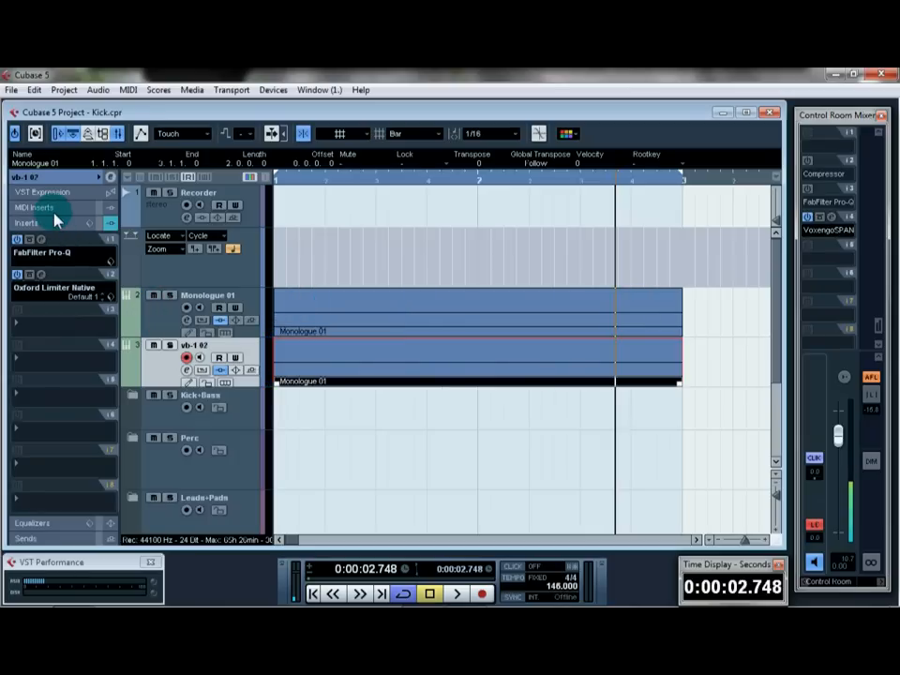
left_click(48, 178)
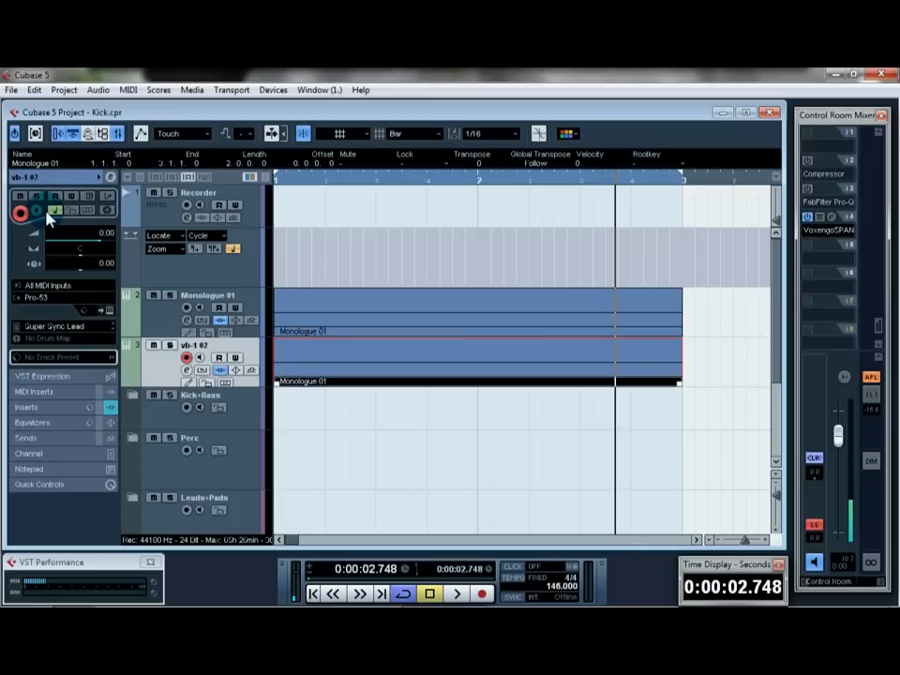
key("space")
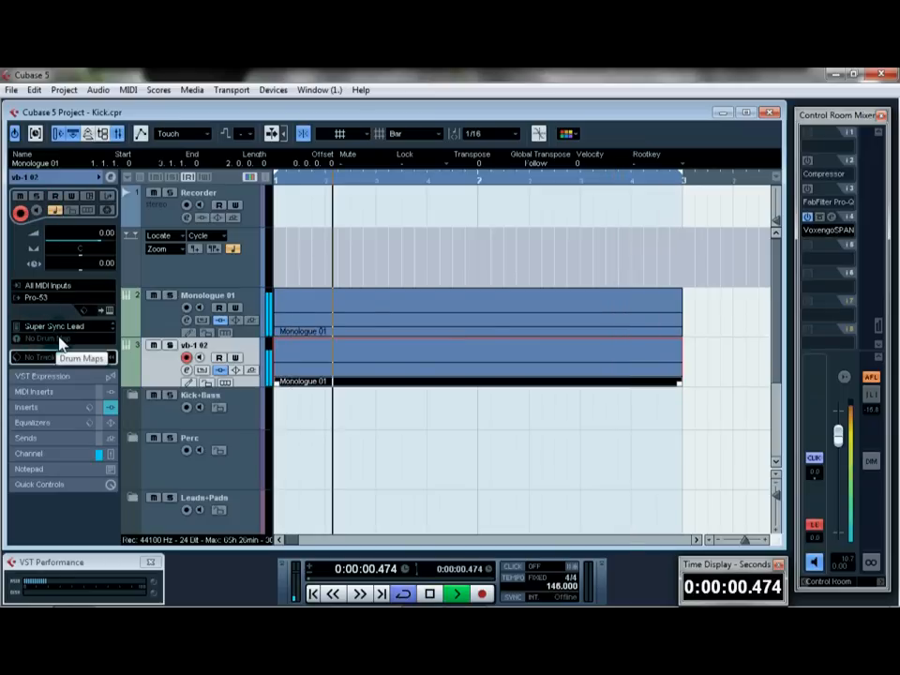
left_click(109, 309)
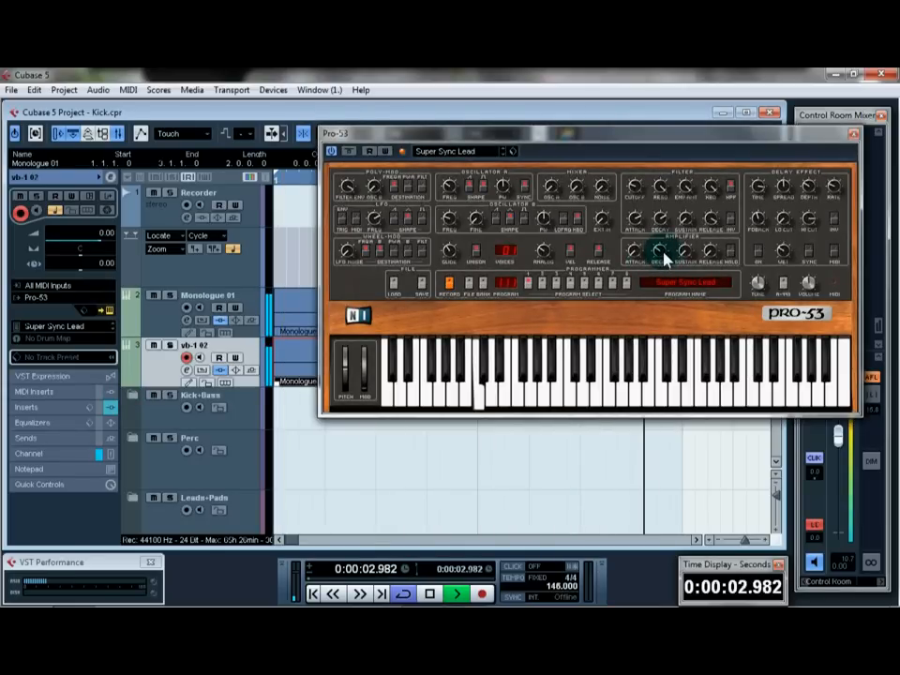
Open Monologue 01's synth to examine its amp envelope decay, and close both the Monologue and Pro-53 windows
left_click(142, 313)
left_click(110, 312)
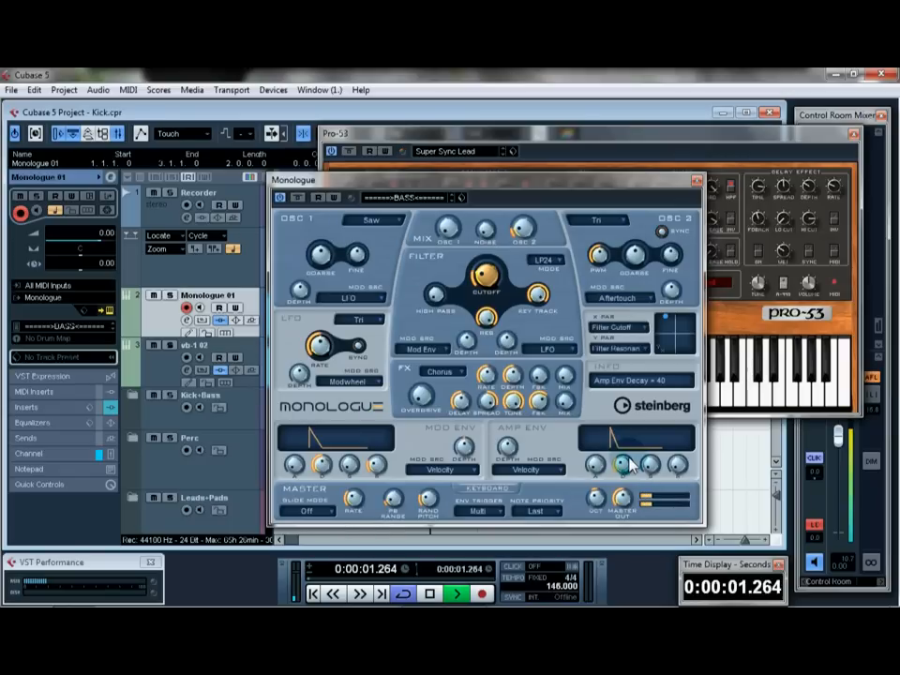
left_click(699, 180)
left_click(854, 134)
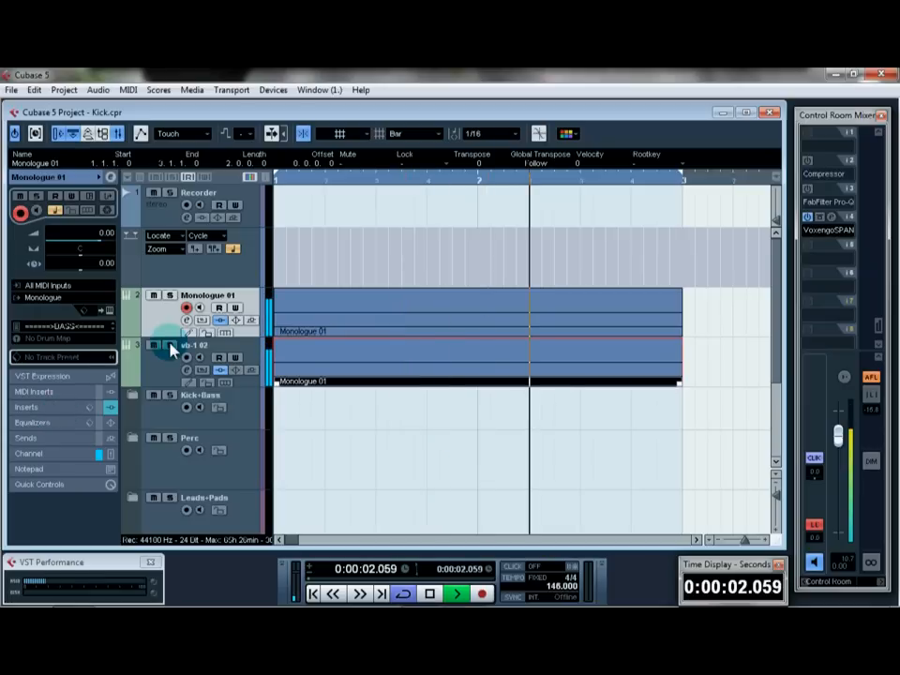
left_click(254, 372)
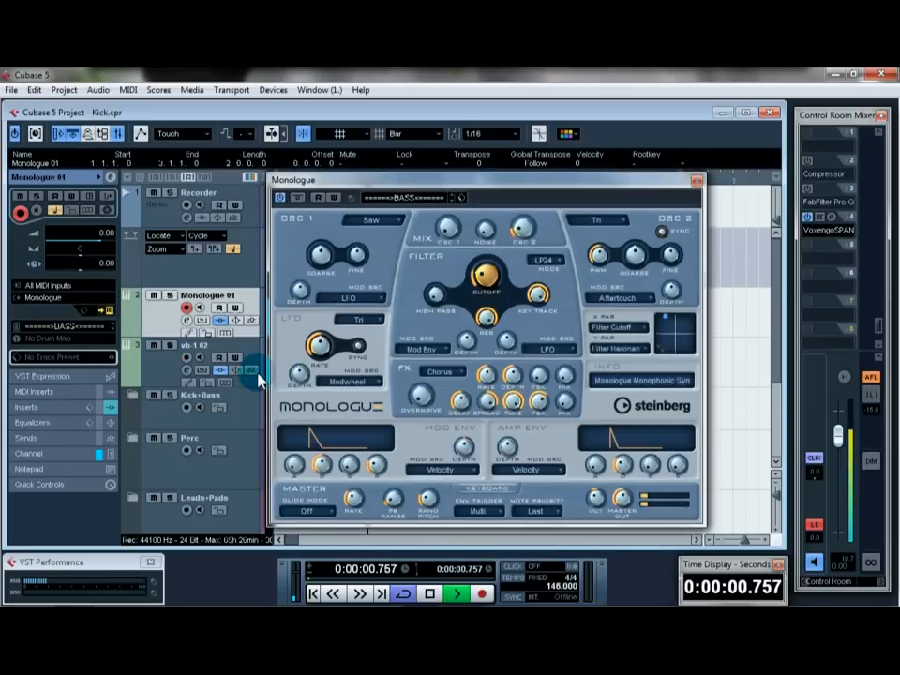
left_click(697, 180)
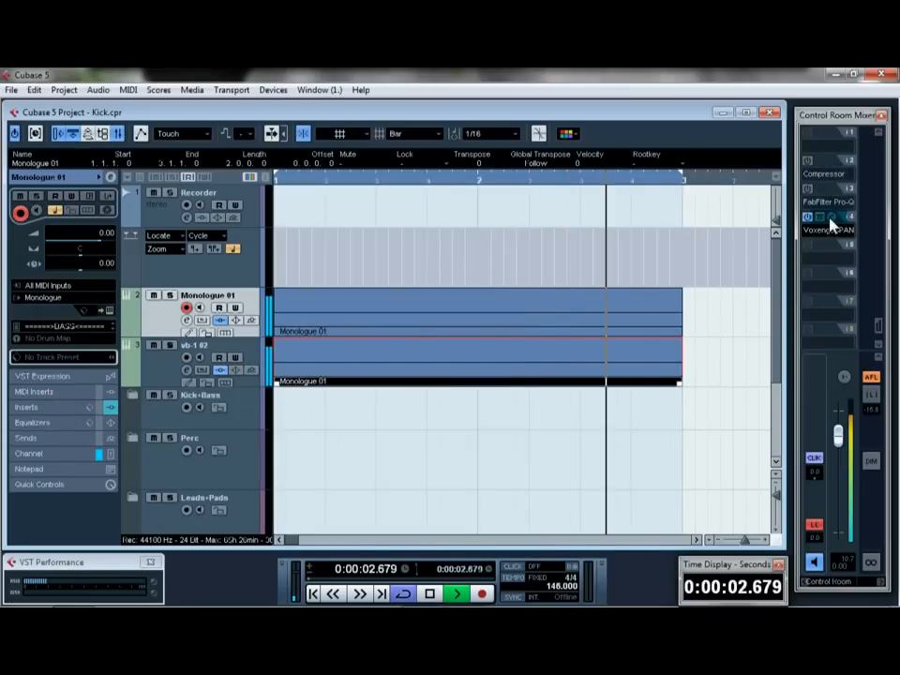
Check the kick's spectrum in SPAN and lower Monologue 01's channel volume to about -3.8 dB
left_click(831, 224)
left_click_drag(325, 125, 486, 118)
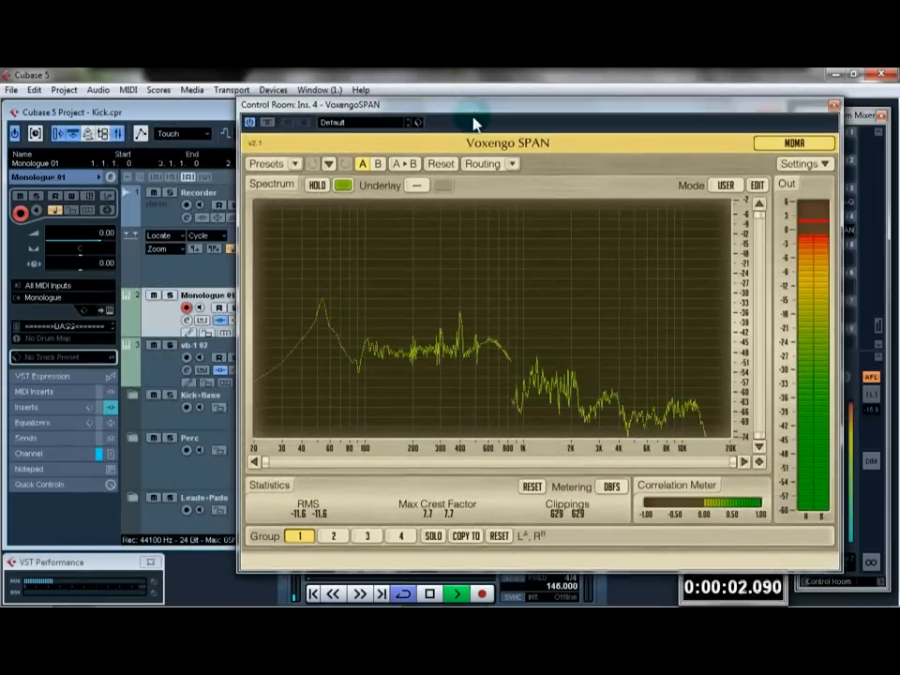
left_click(155, 298)
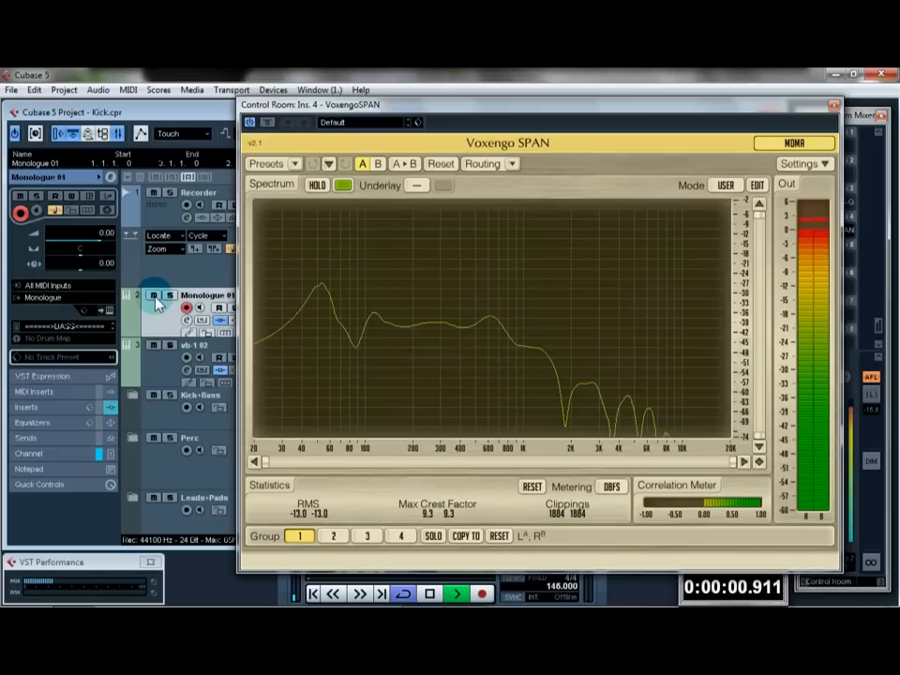
left_click(52, 457)
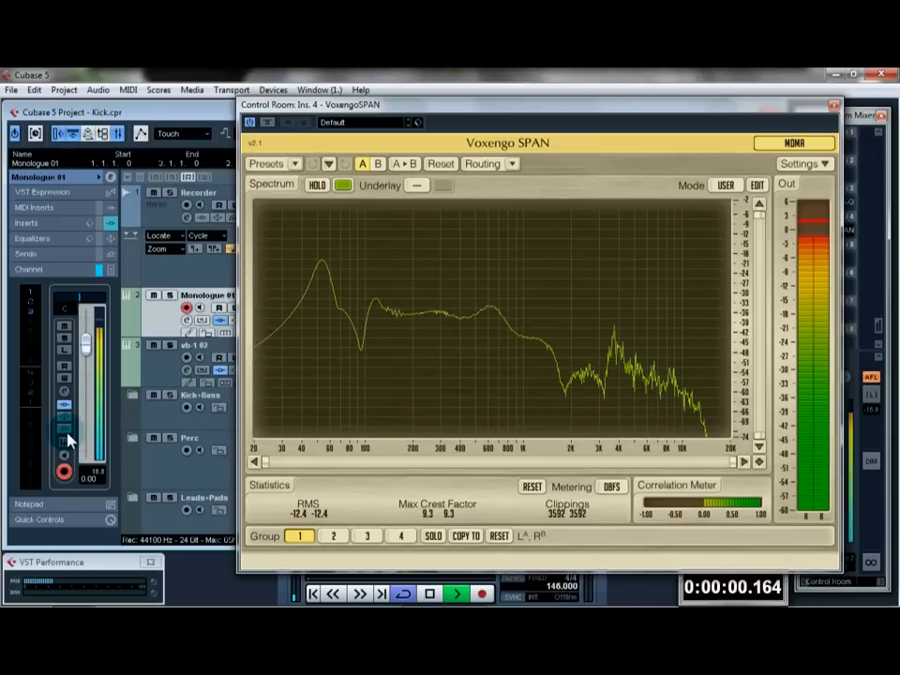
left_click_drag(85, 345, 84, 377)
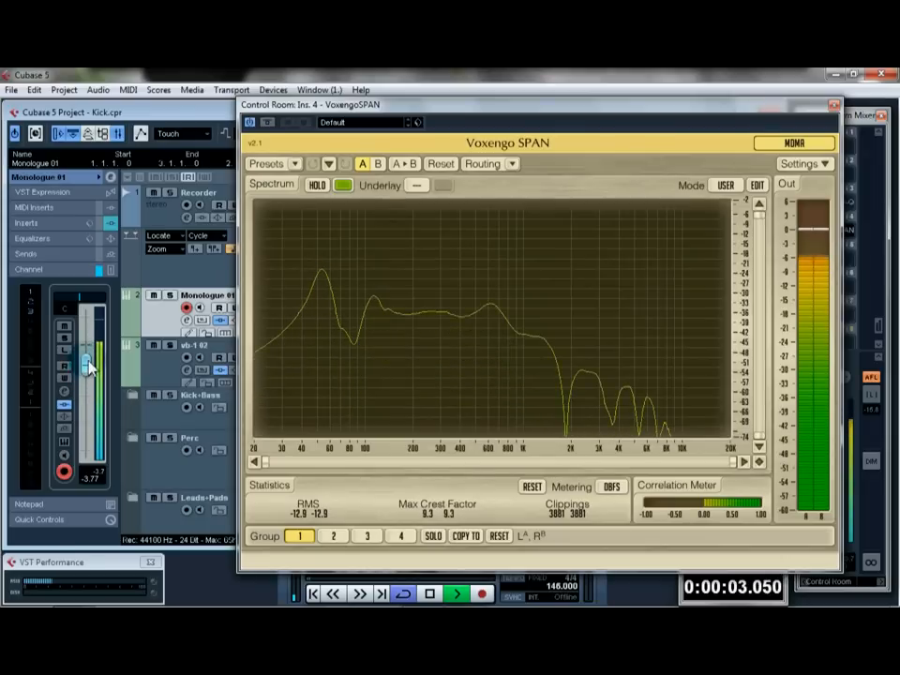
Raise the High Cut frequency in Monologue 01's Pro-Q to slightly above 100 Hz
left_click(45, 224)
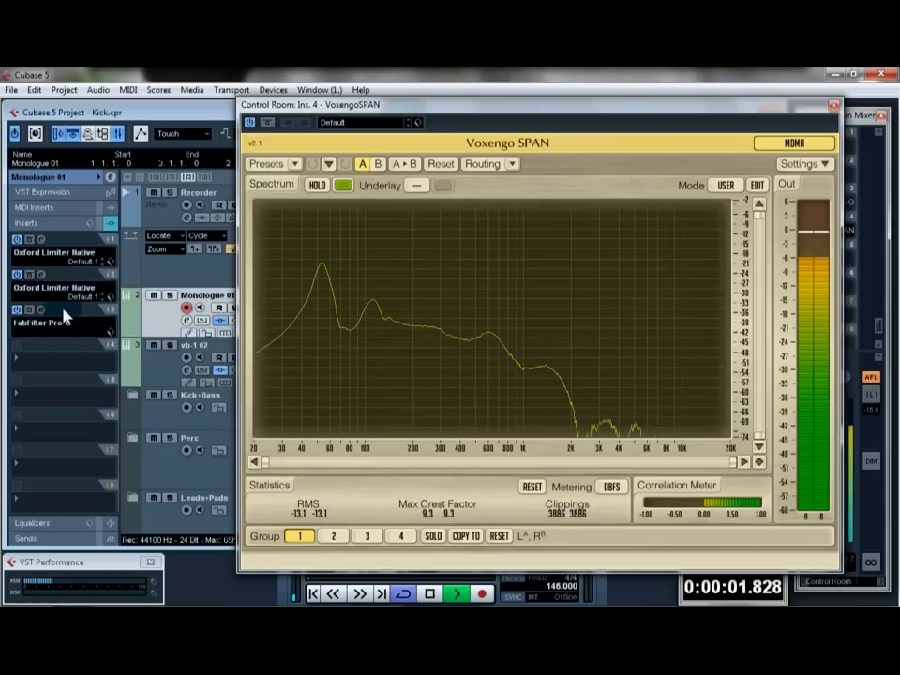
left_click(41, 309)
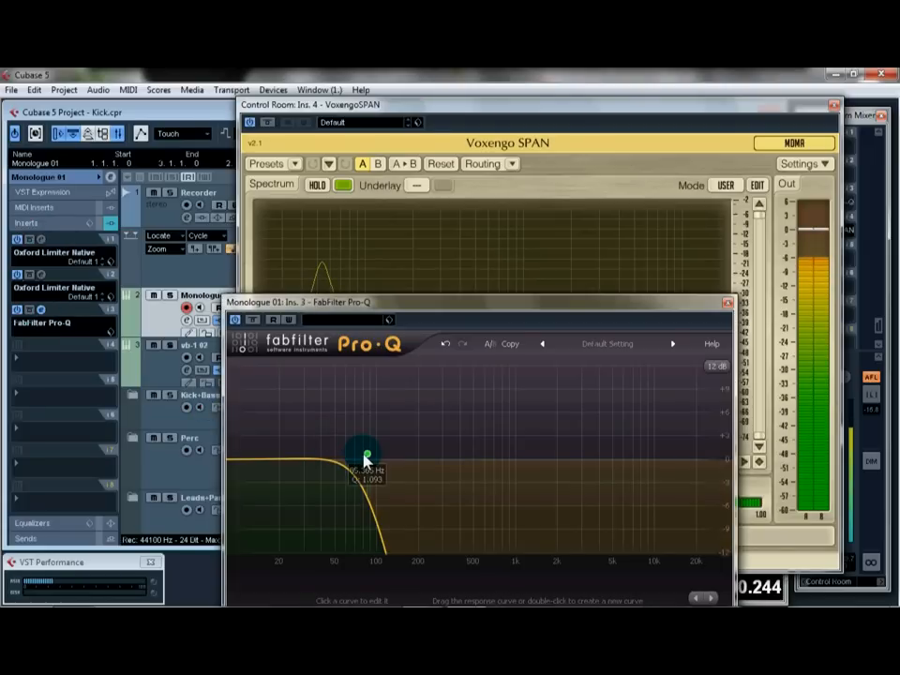
left_click_drag(365, 460, 378, 462)
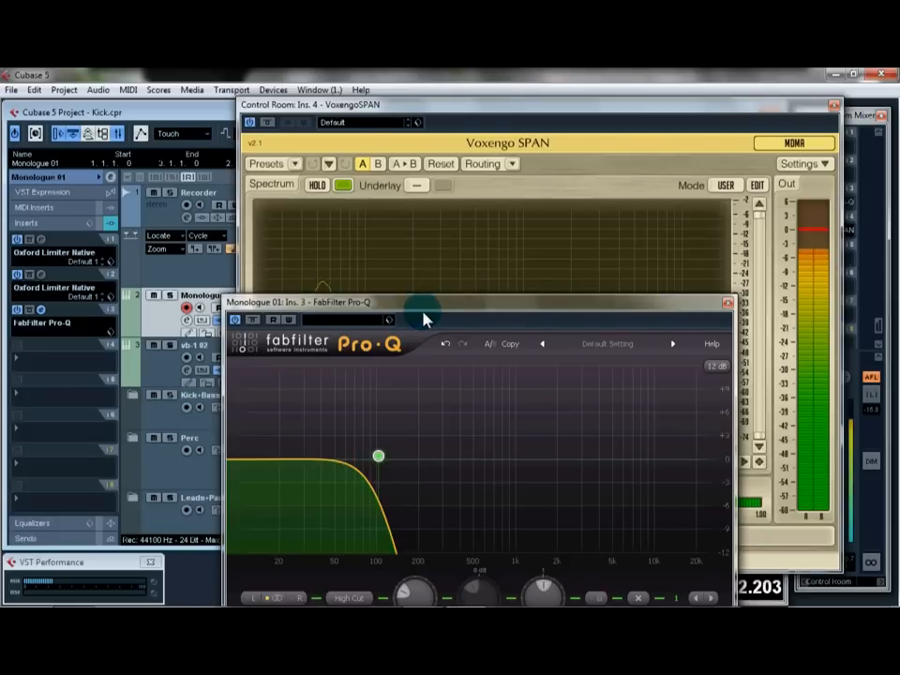
left_click_drag(422, 306, 425, 367)
mouse_move(381, 517)
left_mouse_down()
mouse_move(411, 524)
mouse_move(391, 519)
left_mouse_up()
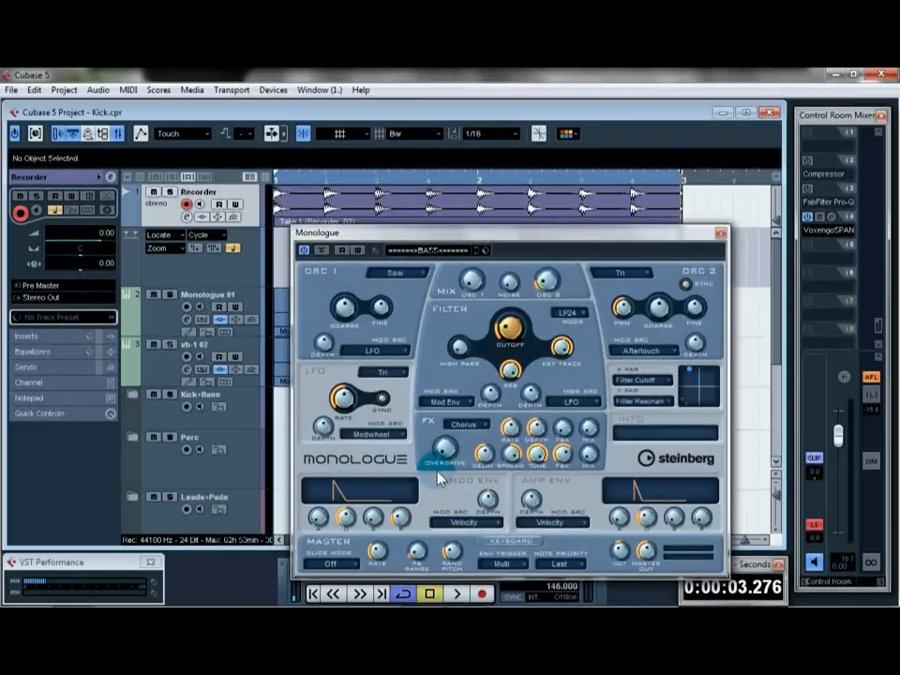
Close the Monologue window, mute Monologue 01 and vb-1 02, and play the recorded kick take on the Recorder track
left_click(722, 233)
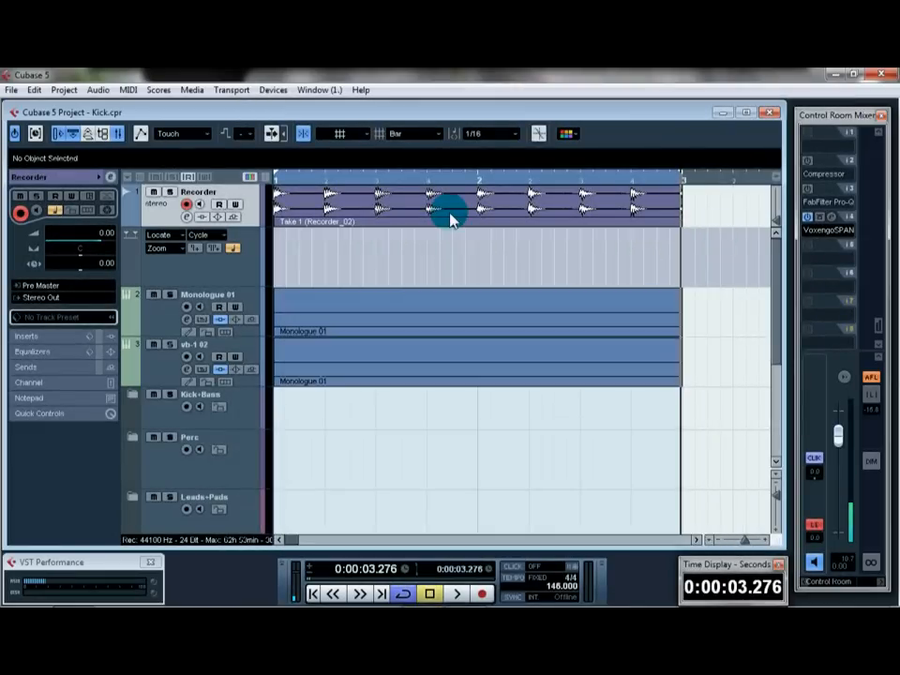
left_click(377, 212)
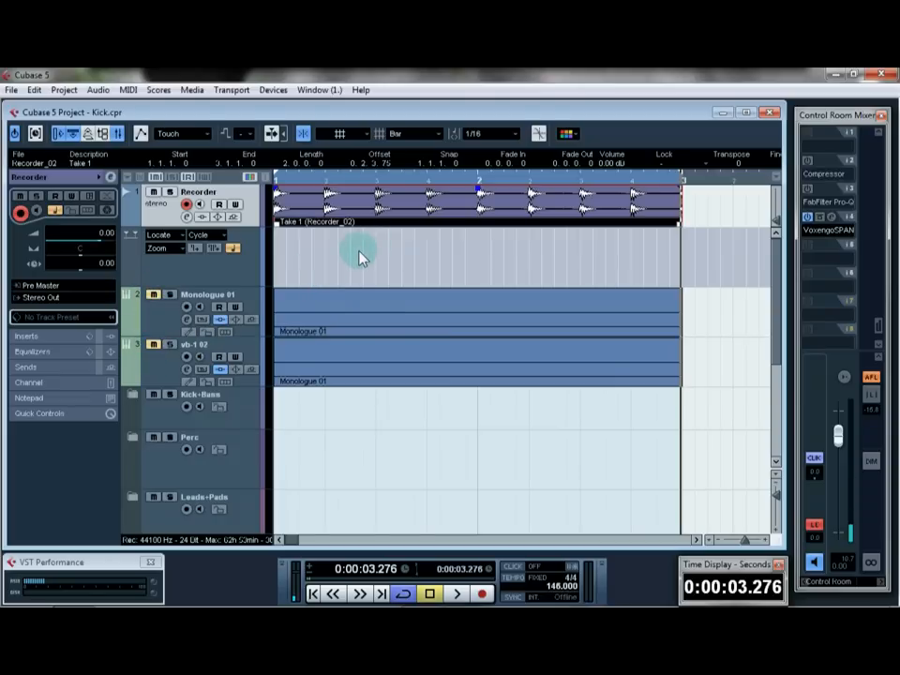
key("space")
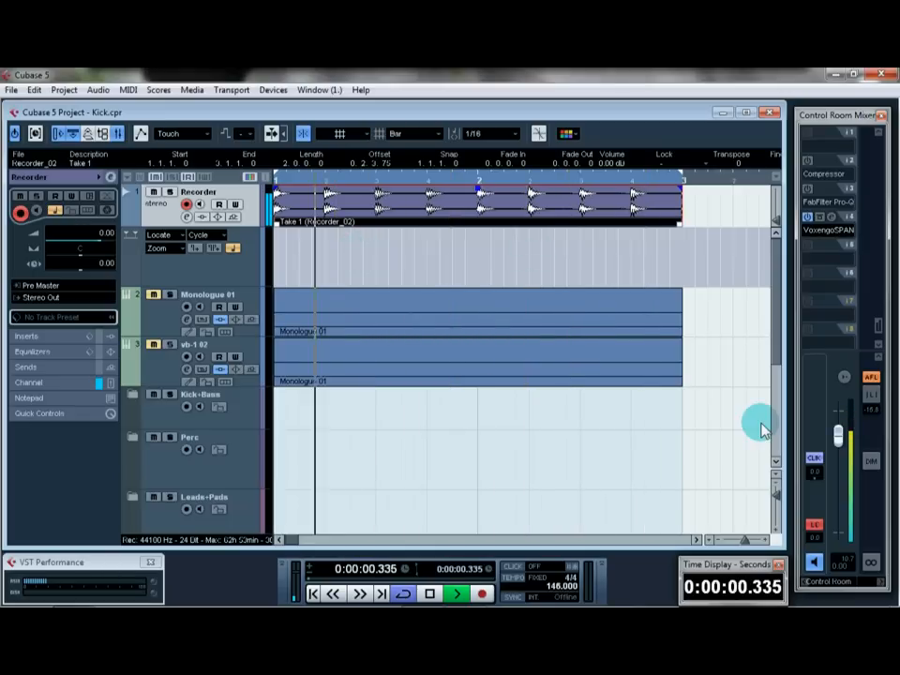
Enlarge the Recorder track and give the end of the Take 1 event a short fade-out of 0.0.0.59
left_click(776, 514)
left_click(777, 514)
left_click(777, 514)
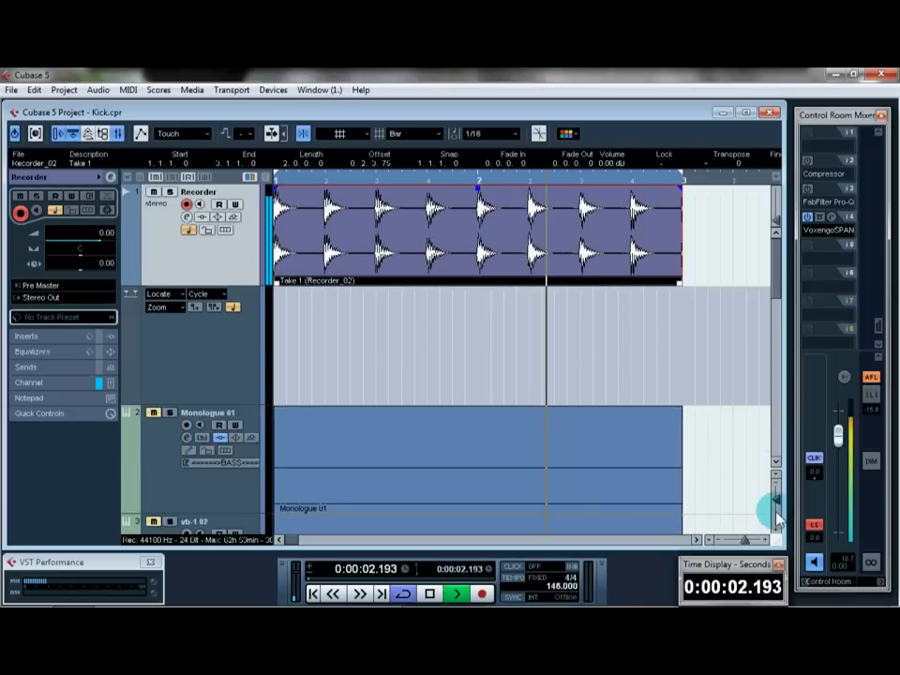
left_click(777, 514)
left_click(776, 514)
left_click_drag(681, 189, 673, 190)
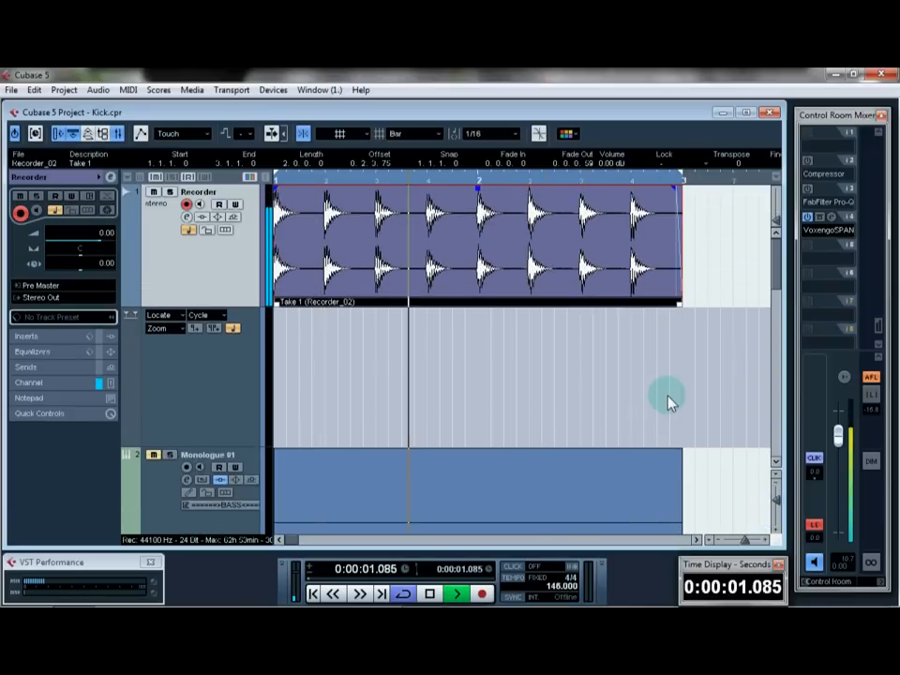
Magnify the recorded kick's waveform to examine it, and play the take from the start
left_click(771, 518)
left_click(774, 525)
left_click(776, 527)
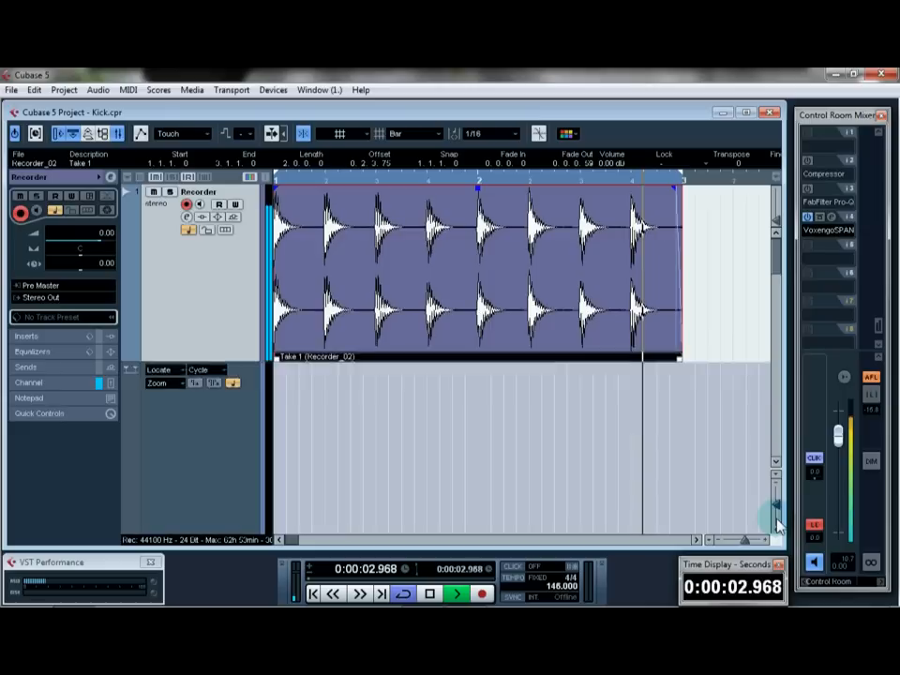
left_click(777, 527)
left_click(777, 527)
left_click(777, 527)
left_click(778, 528)
key("space")
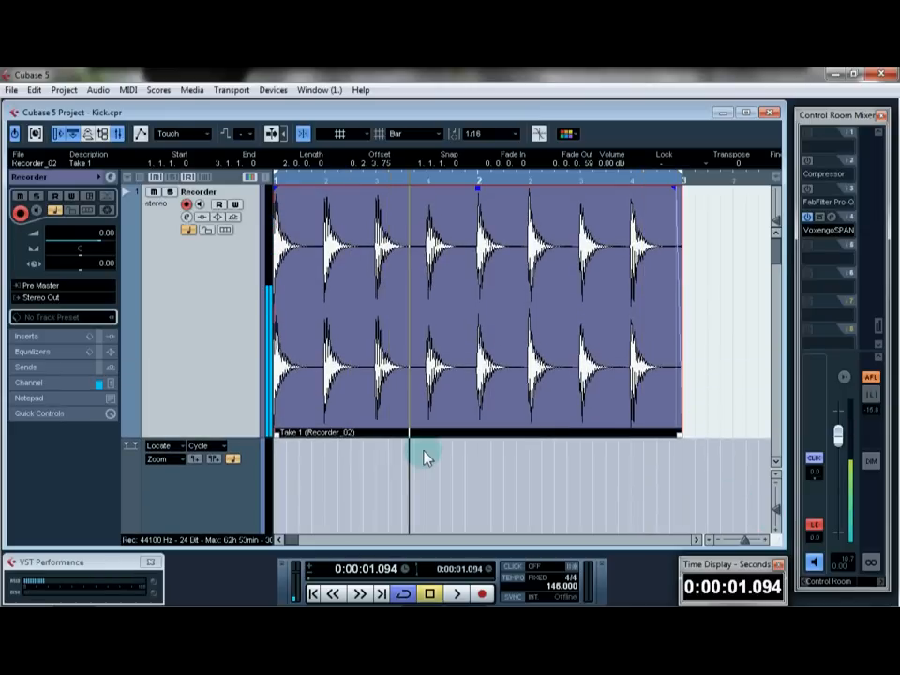
left_click(743, 541)
left_click(738, 539)
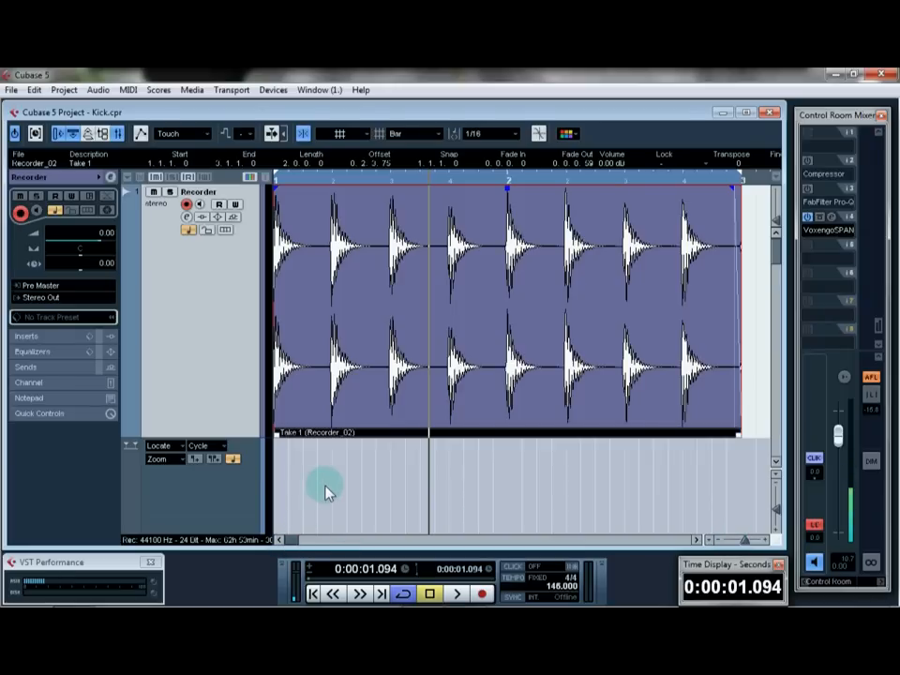
key("Home")
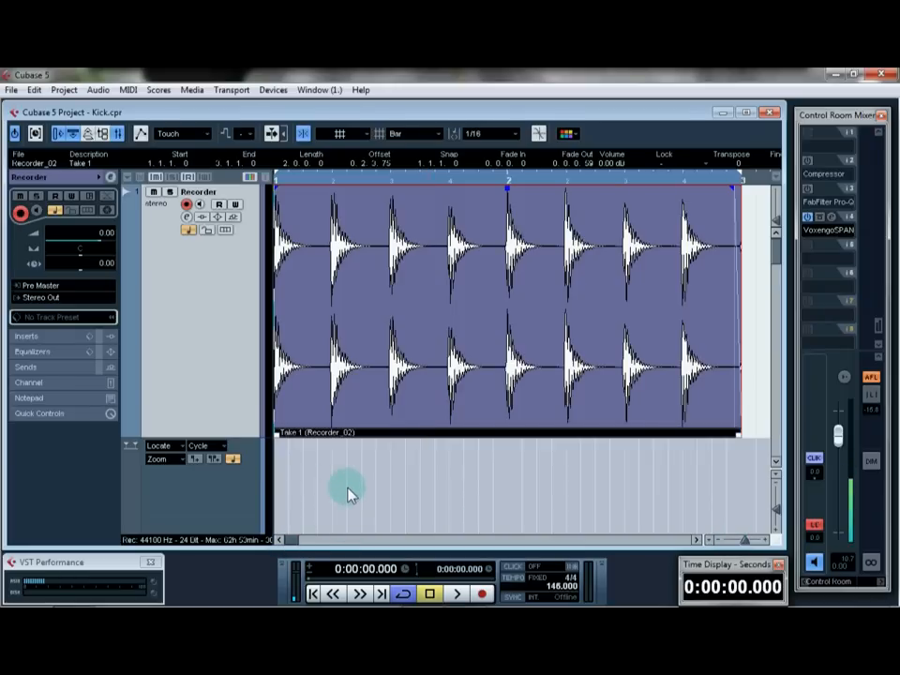
key("space")
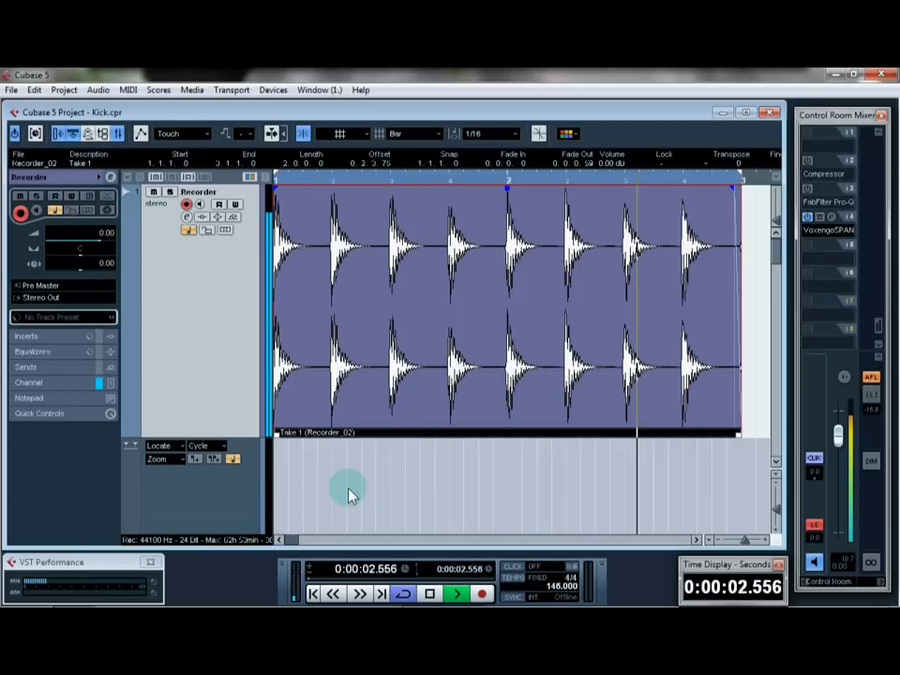
key("space")
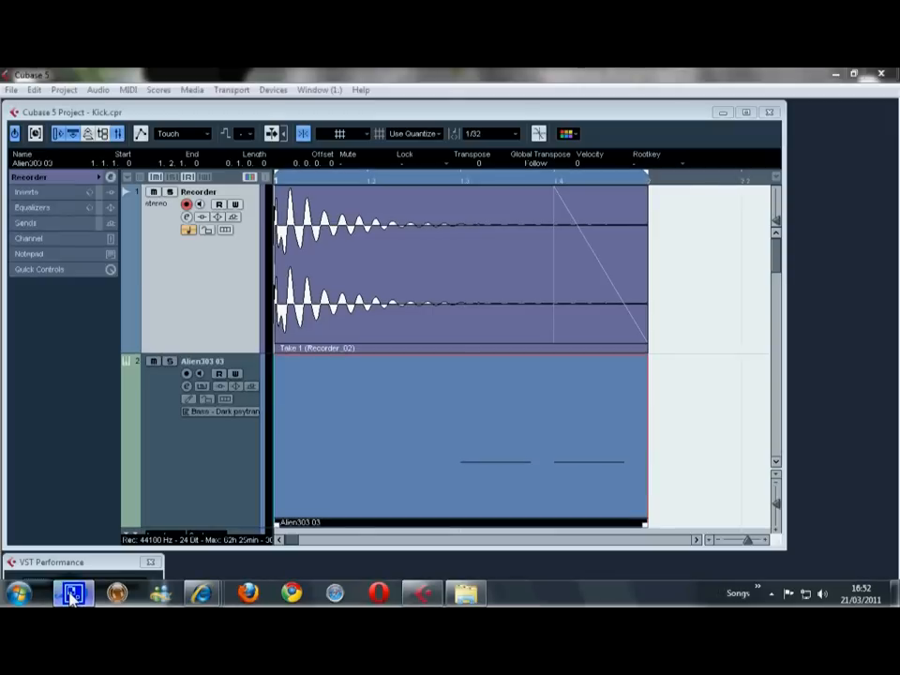
Select the Alien303 03 bass track and play the kick loop with the bass muted, and again with it unmuted
left_click(317, 466)
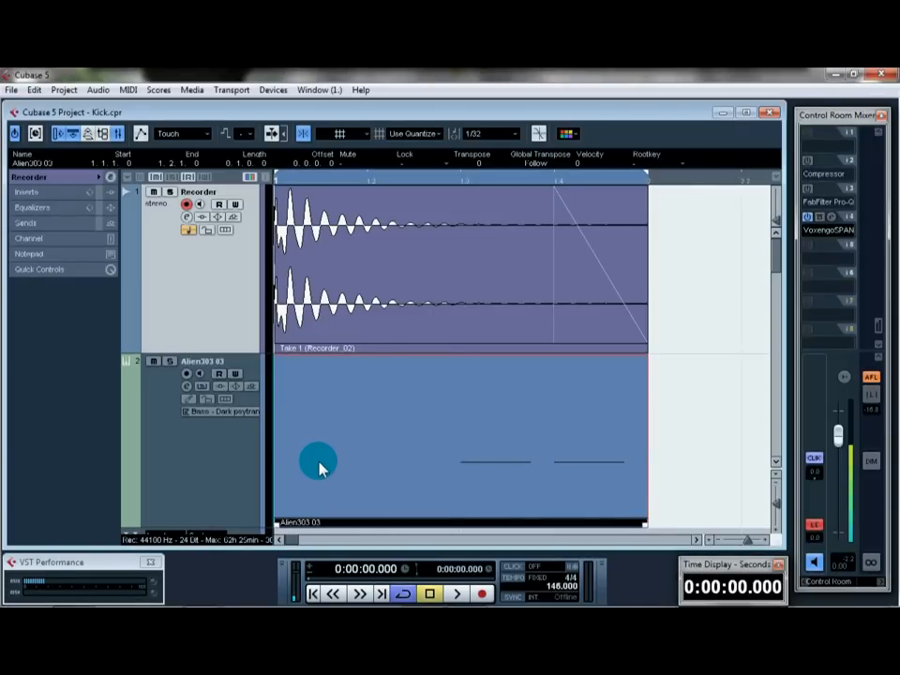
left_click(238, 489)
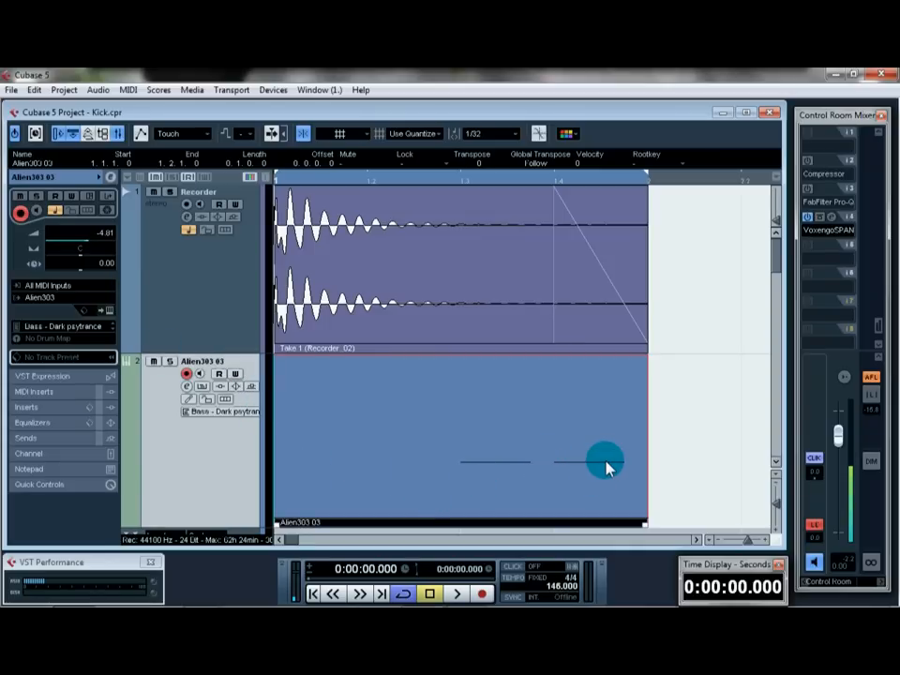
left_click(158, 362)
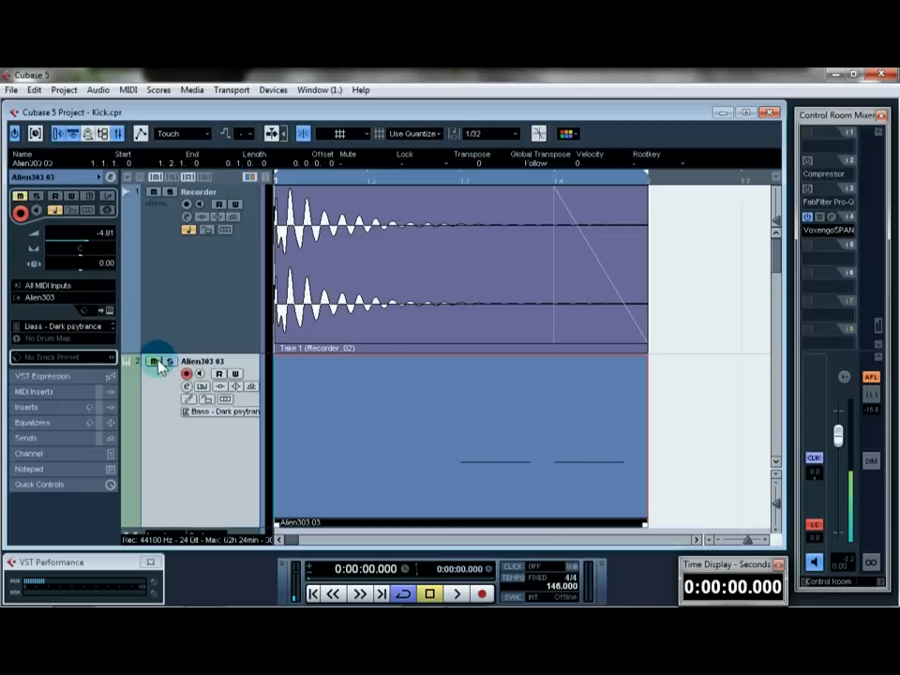
key("space")
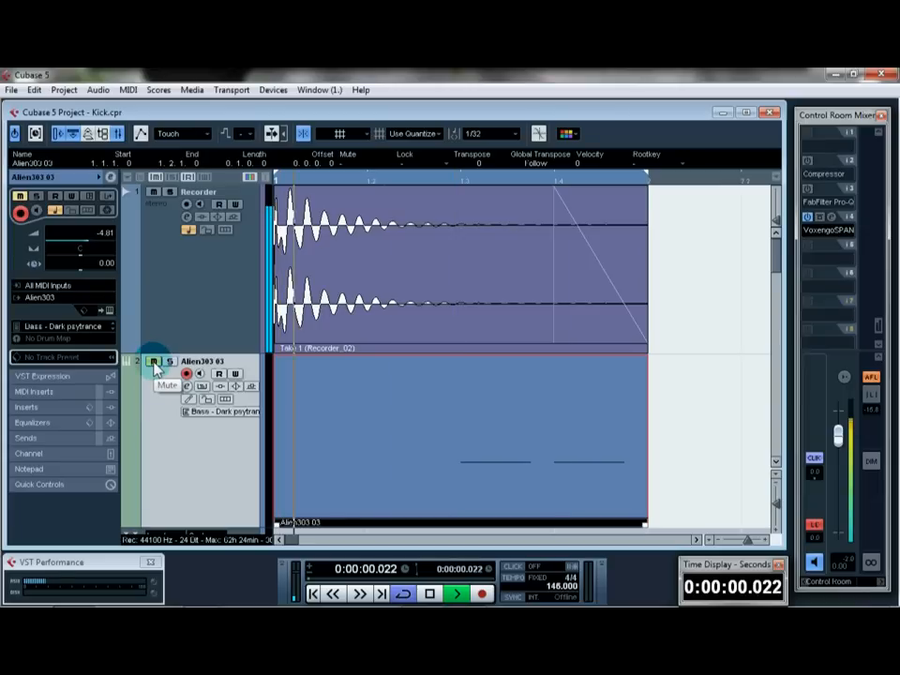
key("space")
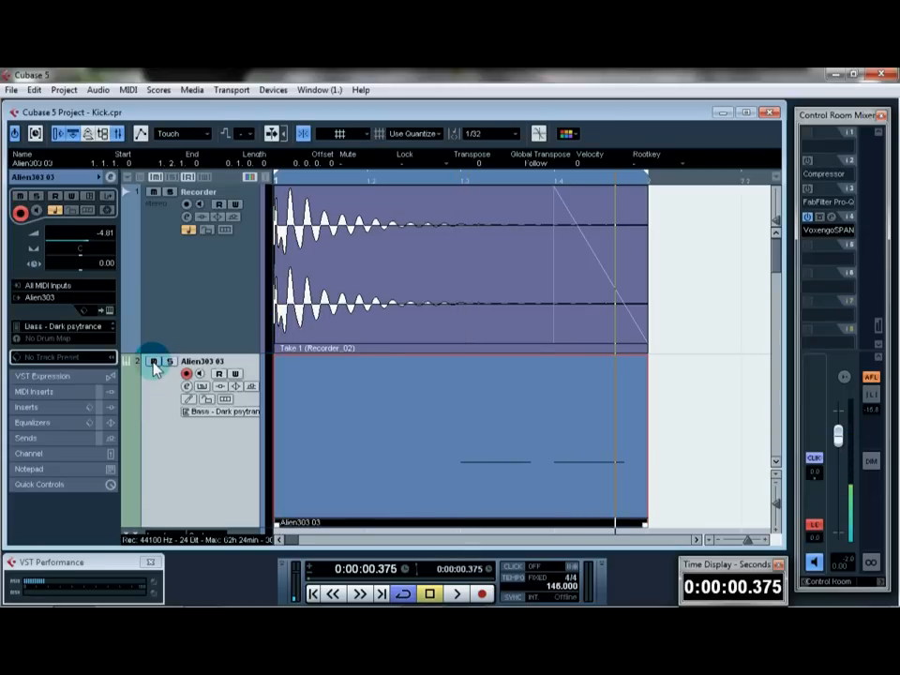
left_click(154, 362)
key("space")
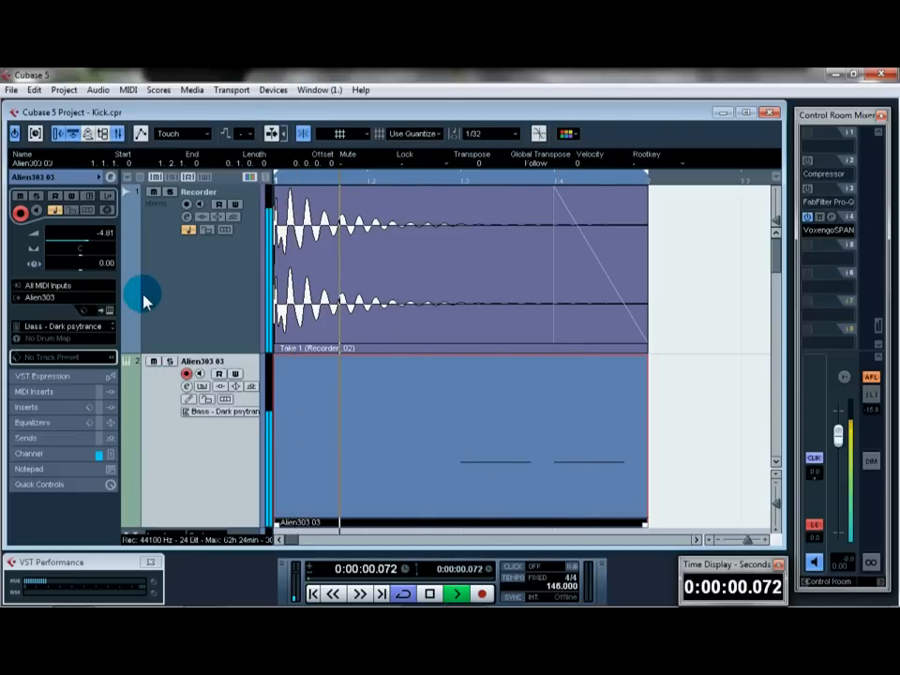
Load FabFilter Pro-Q in the first insert slot of the Alien303 03 track
left_click(169, 298)
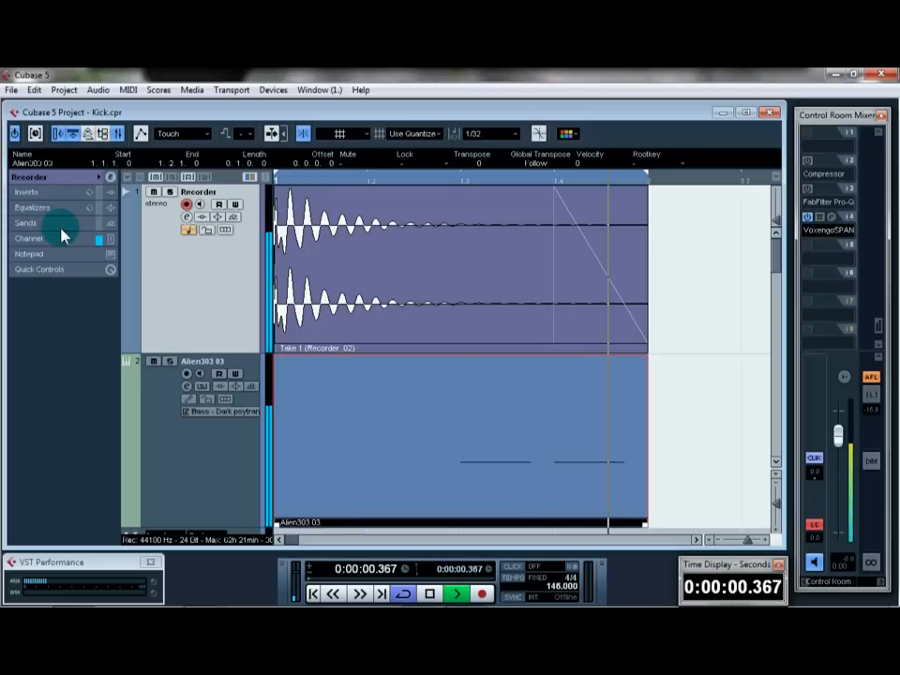
left_click(160, 428)
left_click(58, 409)
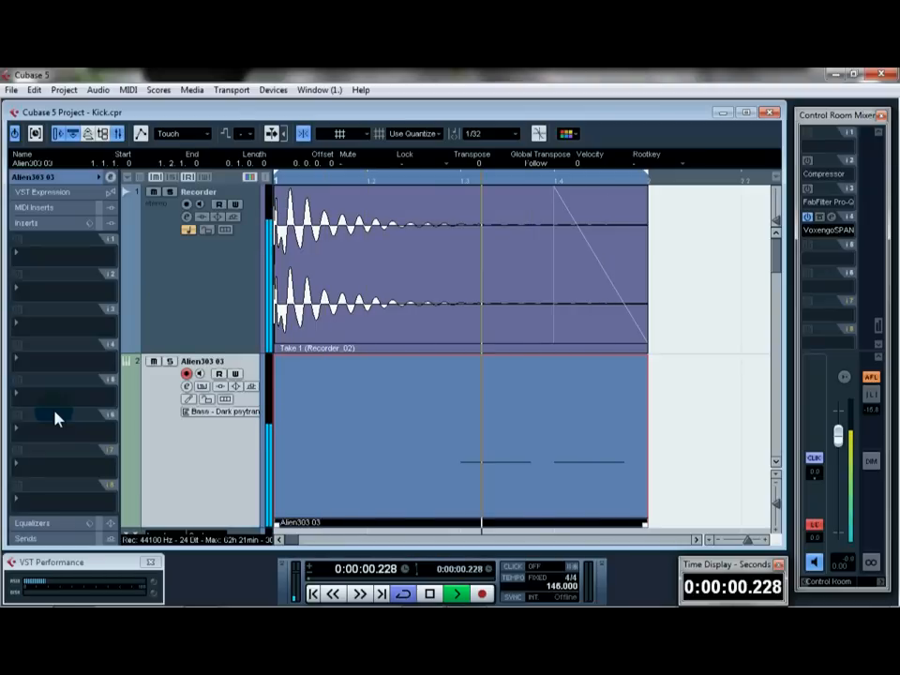
left_click(55, 265)
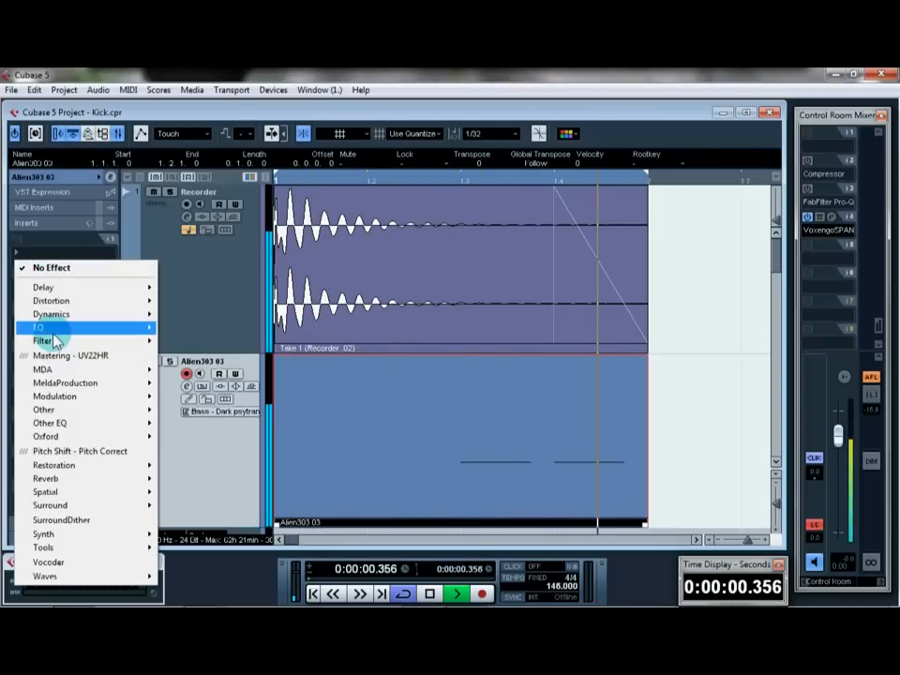
mouse_move(51, 328)
left_click(216, 328)
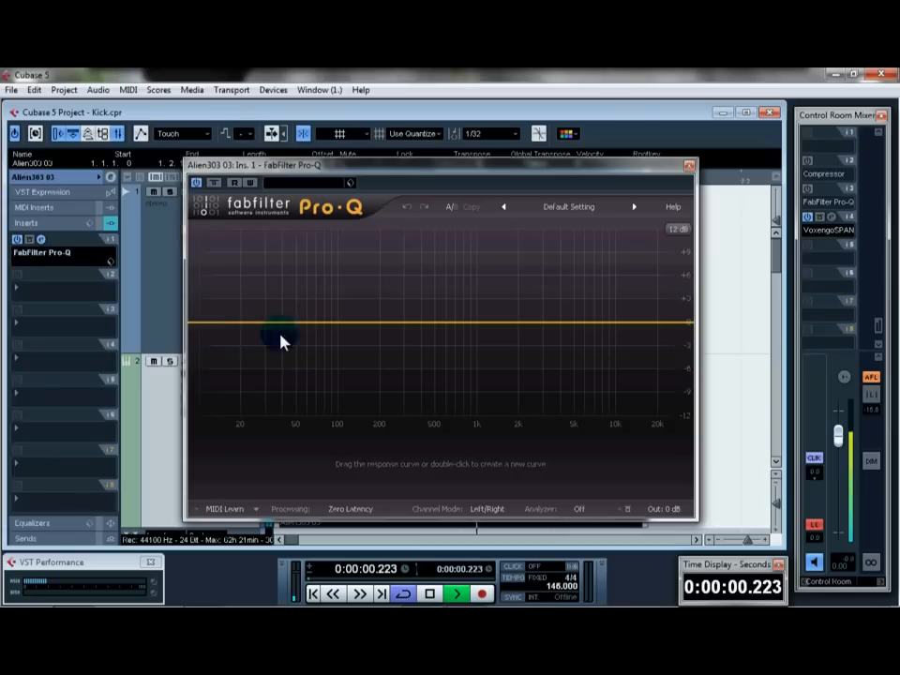
Add two bell cuts in Alien303 03's Pro-Q: about -4.5 dB near 1 kHz and about -2.4 dB near 227 Hz
left_click_drag(436, 323, 477, 360)
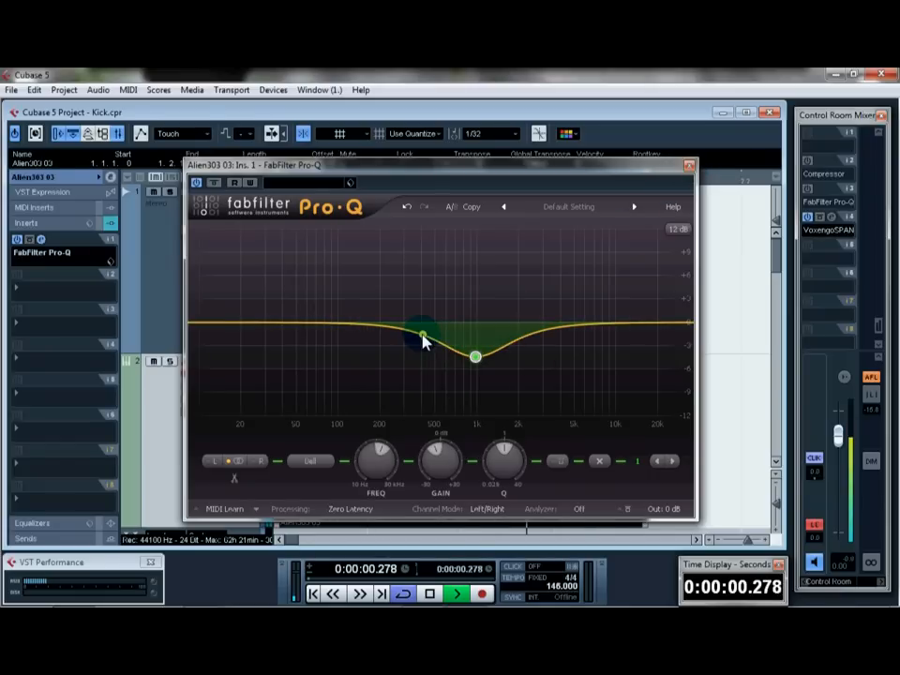
double_click(378, 336)
mouse_move(378, 336)
left_mouse_down()
mouse_move(376, 354)
mouse_move(387, 344)
left_mouse_up()
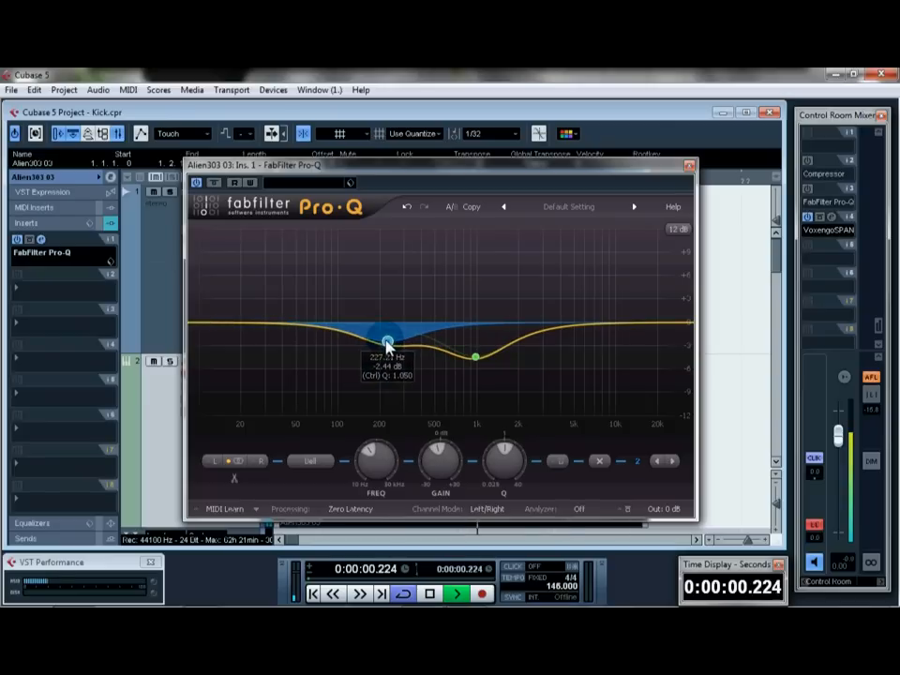
Close the bass EQ and load FabFilter Pro-Q in the first insert slot of the Recorder kick track
left_click(690, 166)
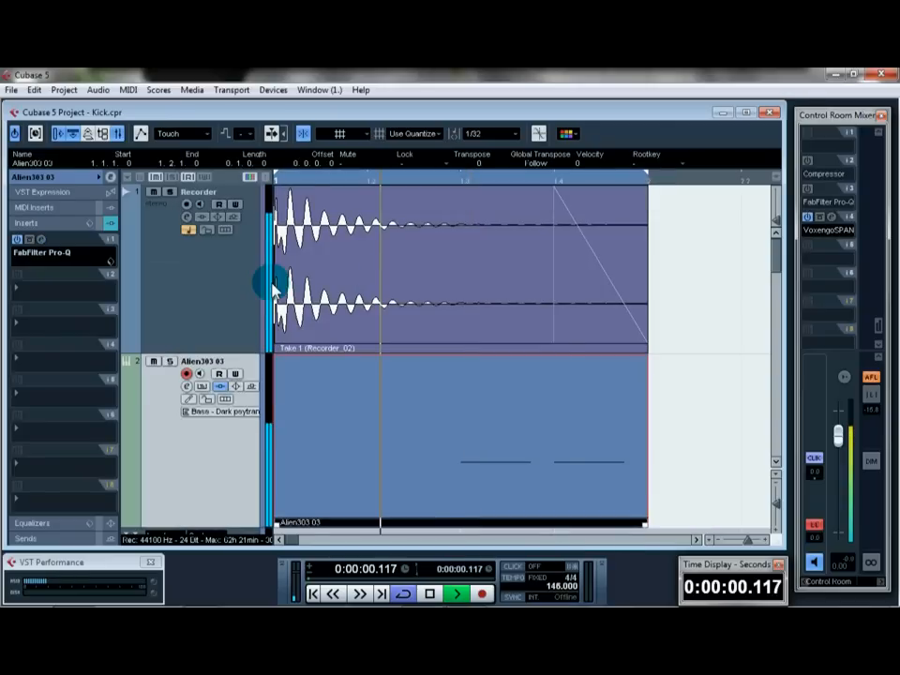
left_click(185, 311)
left_click(30, 195)
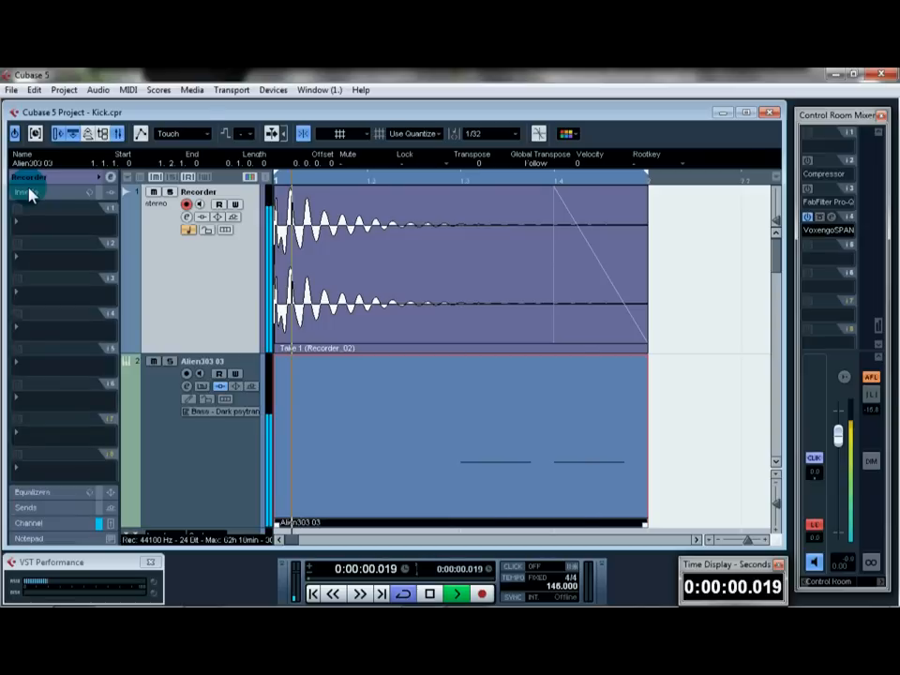
left_click(41, 234)
mouse_move(54, 303)
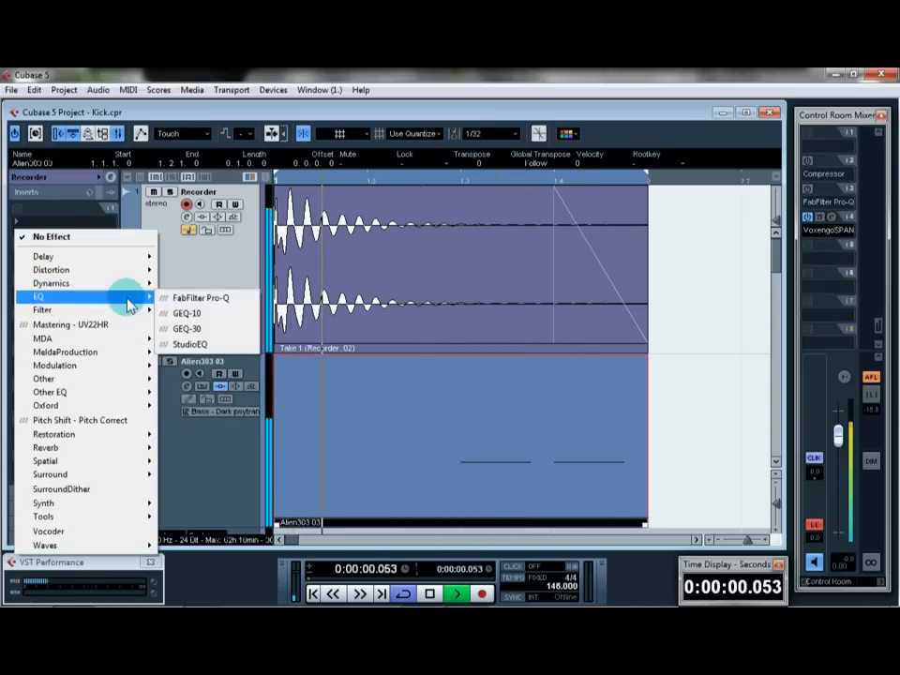
left_click(202, 297)
left_click_drag(359, 106, 511, 148)
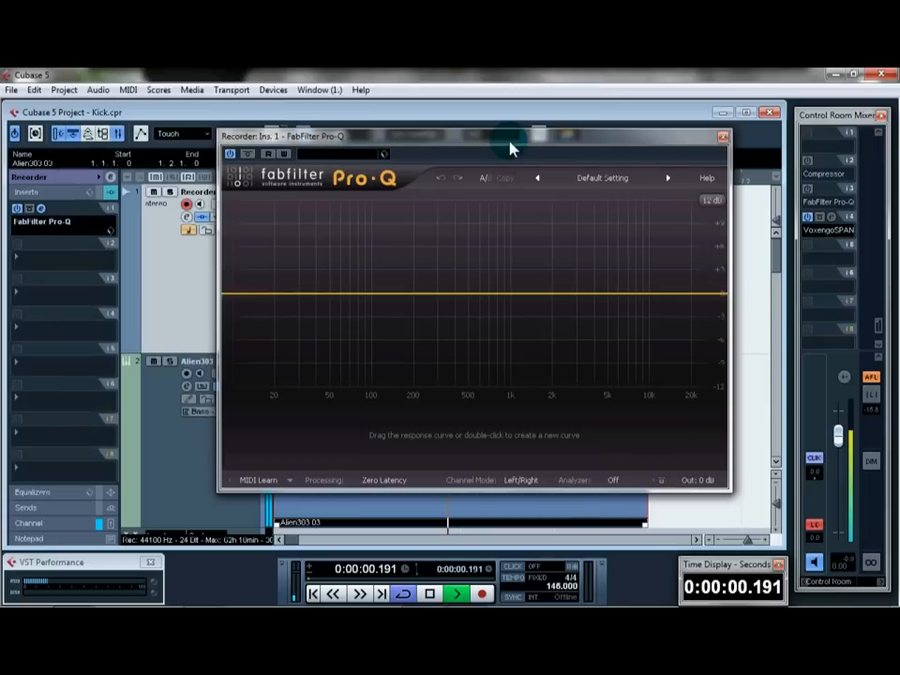
Shape the kick's EQ with about +3.3 dB at 58 Hz, -5 dB near 480 Hz, -2.8 dB at 1.6 kHz and a boost near 4.5 kHz
left_click_drag(437, 284, 466, 336)
left_click_drag(378, 300, 340, 273)
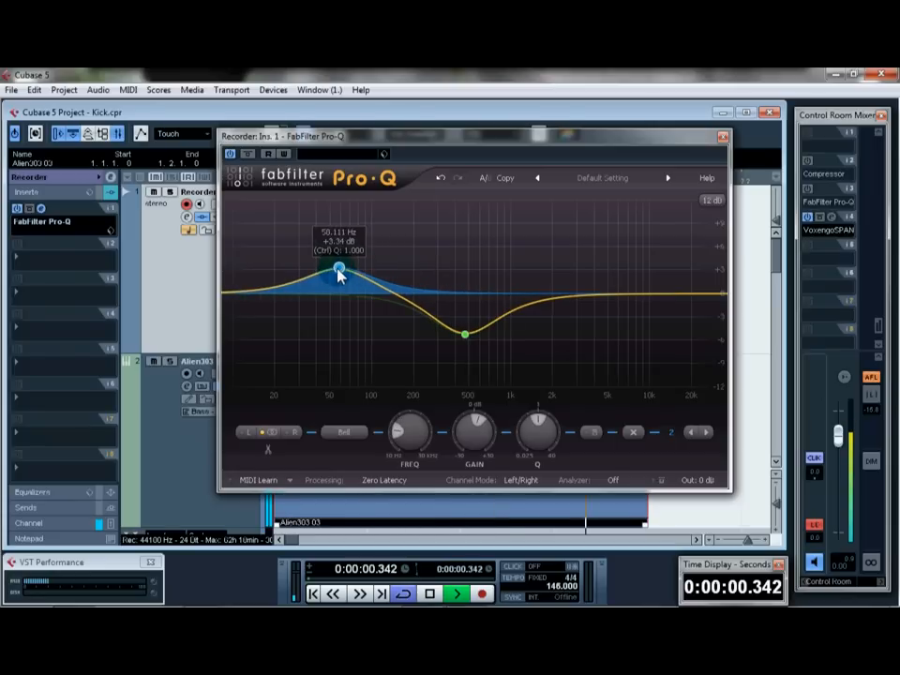
left_click_drag(547, 300, 534, 320)
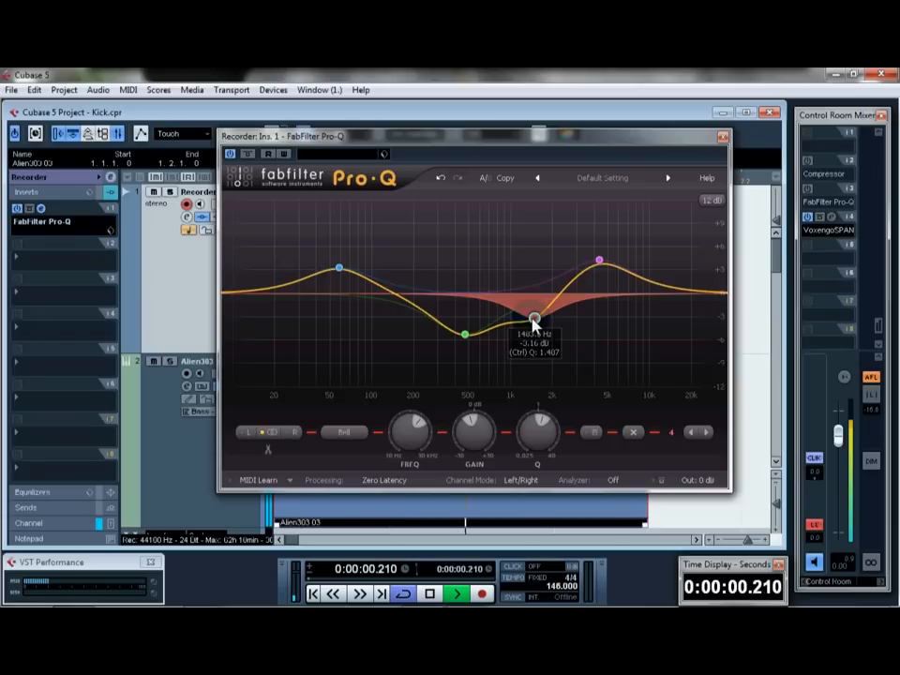
left_click_drag(535, 321, 538, 315)
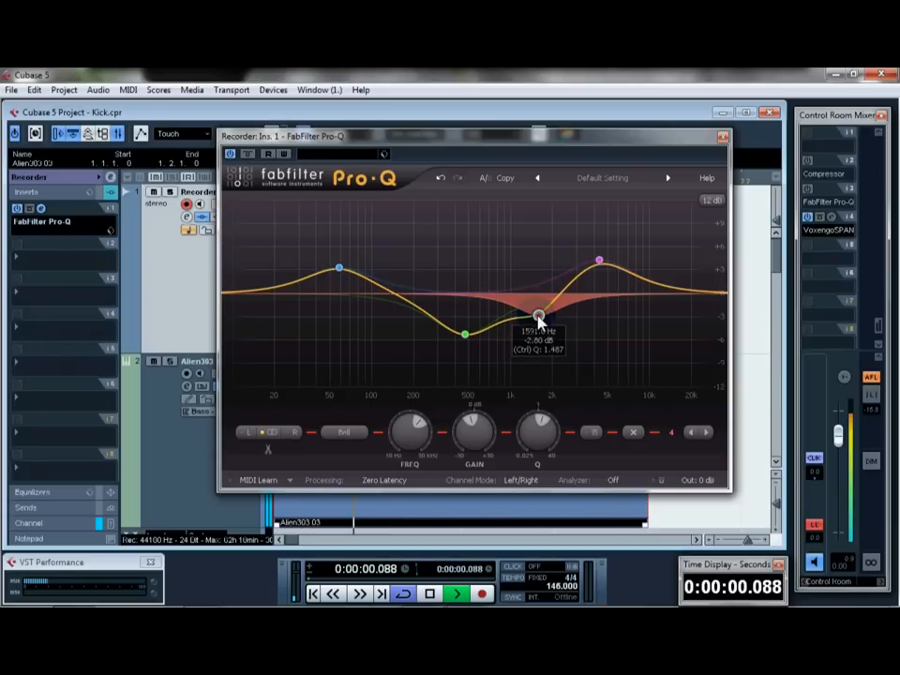
left_click(723, 137)
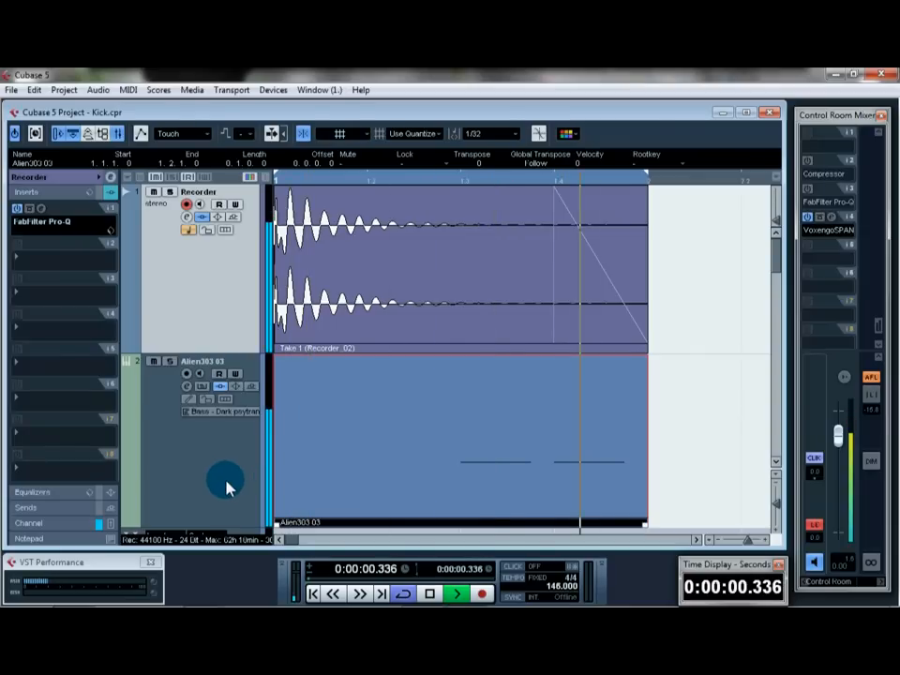
Stop the kick and bass loop playback and deselect the Alien303 03 part
key("space")
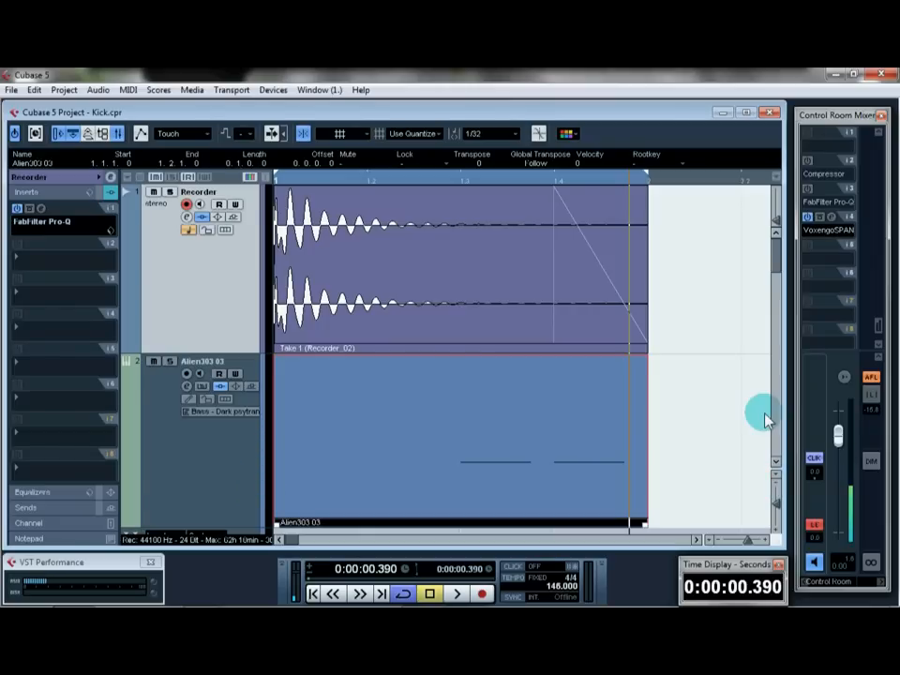
left_click(736, 333)
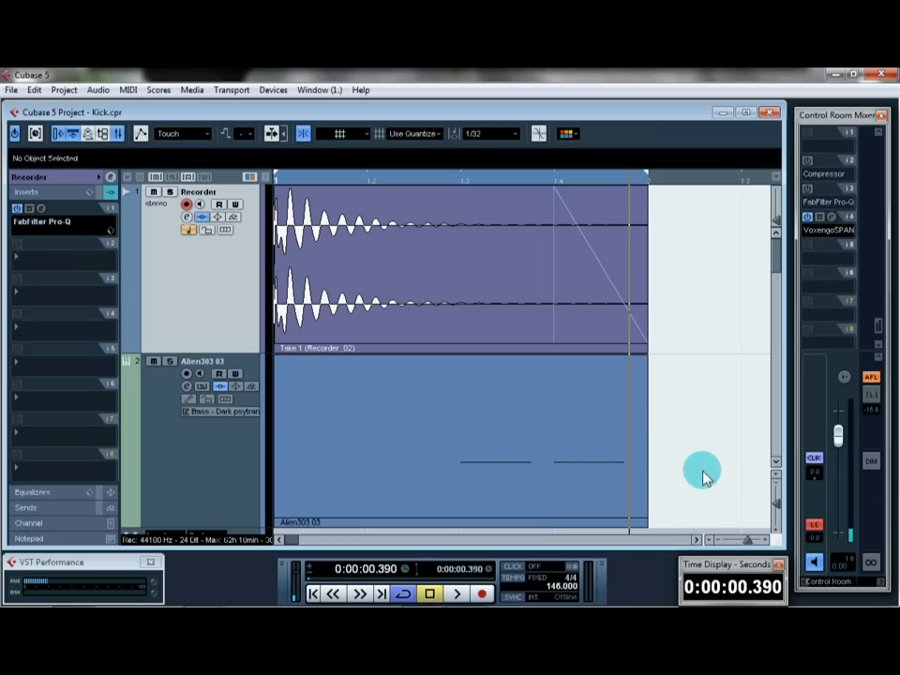